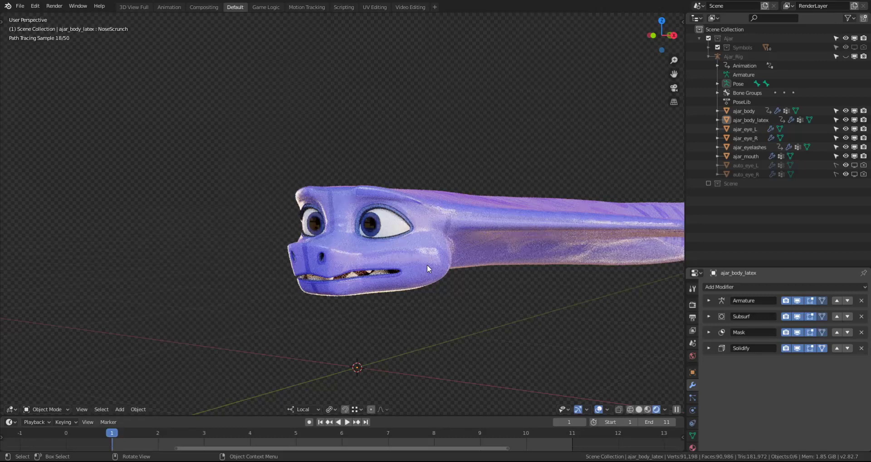
Step: Examine the latex layer on the creature's face, back and underside
scroll(403, 240, up, 2)
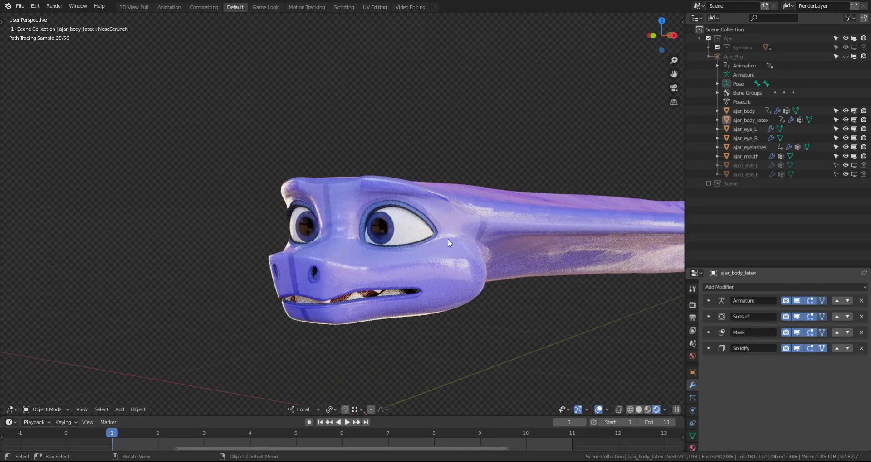
middle_drag(356, 271, 352, 271)
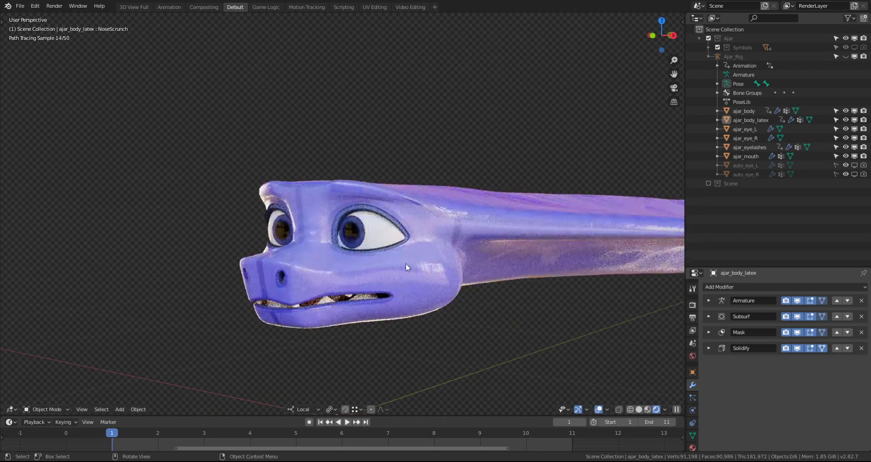
mouse_move(401, 279)
middle_down()
mouse_move(395, 288)
mouse_move(369, 271)
mouse_move(474, 259)
mouse_move(322, 281)
middle_up()
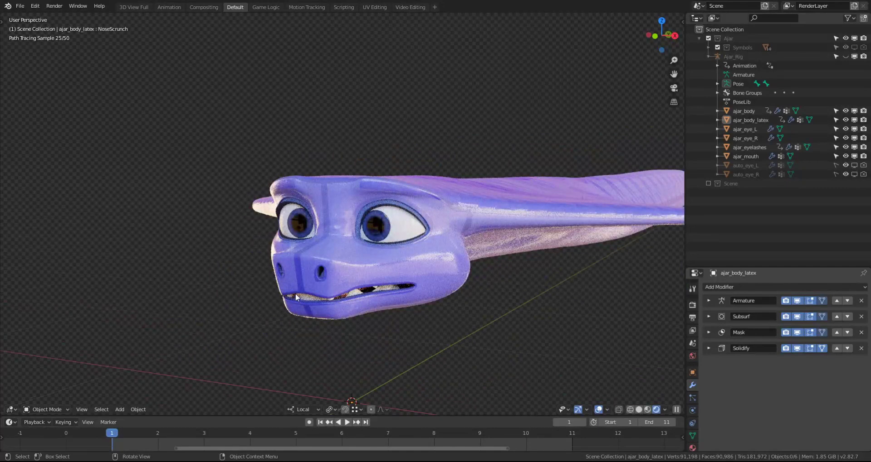
mouse_move(436, 289)
middle_down()
mouse_move(448, 273)
mouse_move(316, 262)
mouse_move(287, 249)
middle_up()
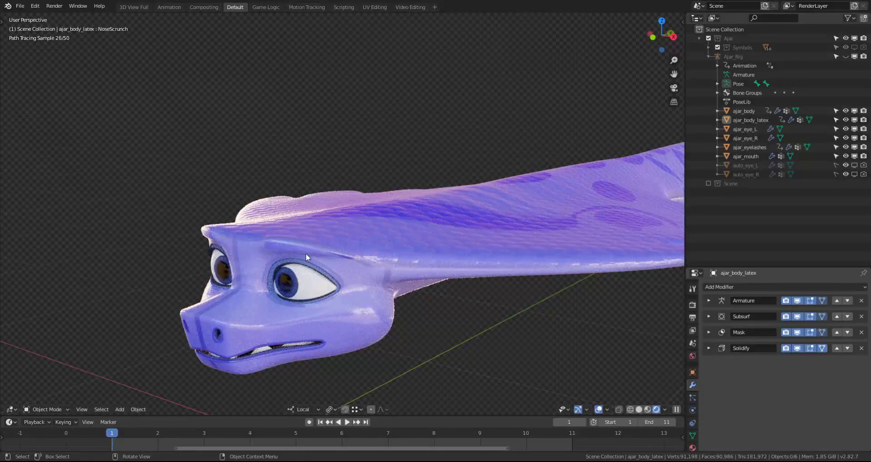
middle_drag(431, 265, 421, 270)
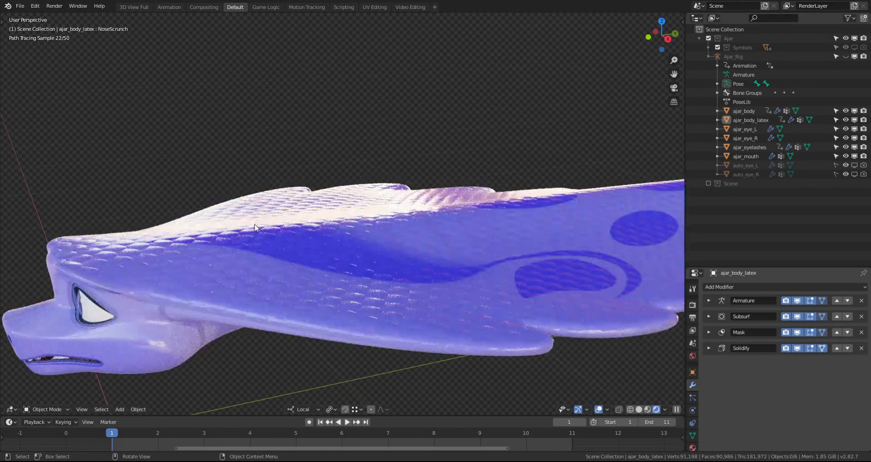
middle_drag(189, 272, 415, 68)
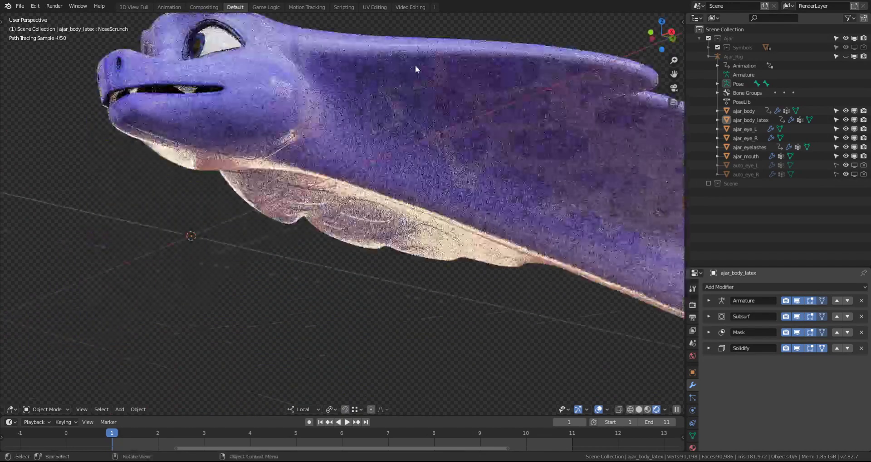
mouse_move(510, 144)
shift+middle_down()
mouse_move(405, 214)
mouse_move(386, 249)
mouse_move(407, 180)
shift+middle_up()
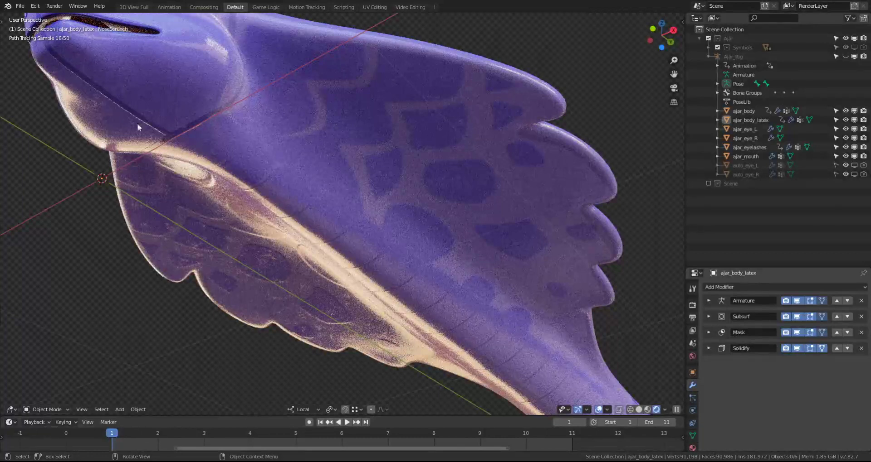
shift+middle_drag(311, 189, 619, 243)
mouse_move(346, 220)
middle_down()
mouse_move(327, 308)
mouse_move(383, 250)
middle_up()
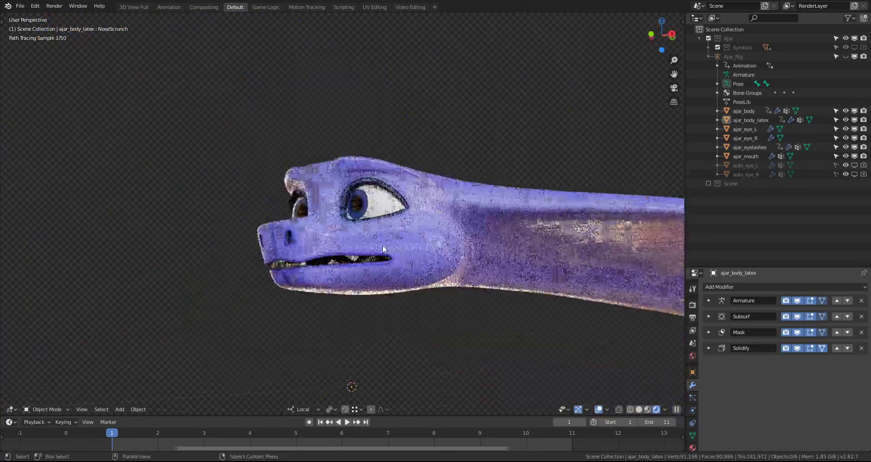
mouse_move(358, 252)
shift+middle_down()
mouse_move(422, 266)
mouse_move(404, 254)
mouse_move(403, 262)
mouse_move(406, 249)
shift+middle_up()
Step: Delete the existing ajar_body_latex object
click(749, 120)
key(x)
click(416, 160)
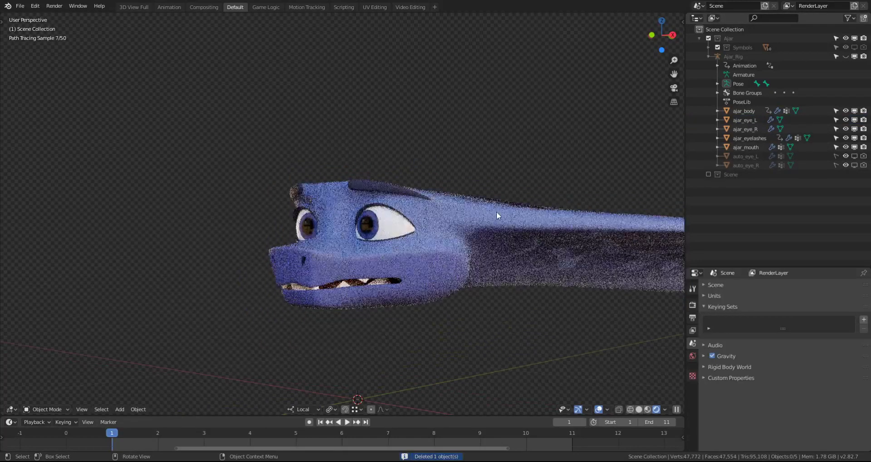
Step: Add a new vertex group named LatexMask to the ajar_body mesh
click(507, 235)
middle_drag(507, 235, 454, 272)
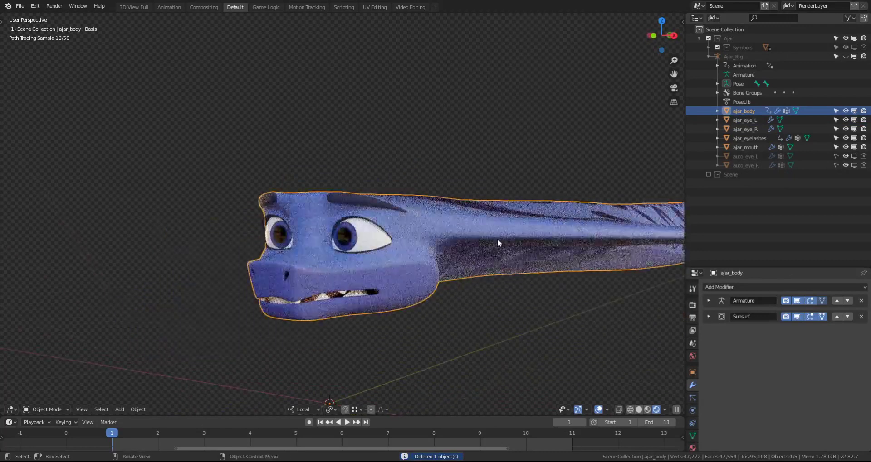
click(692, 437)
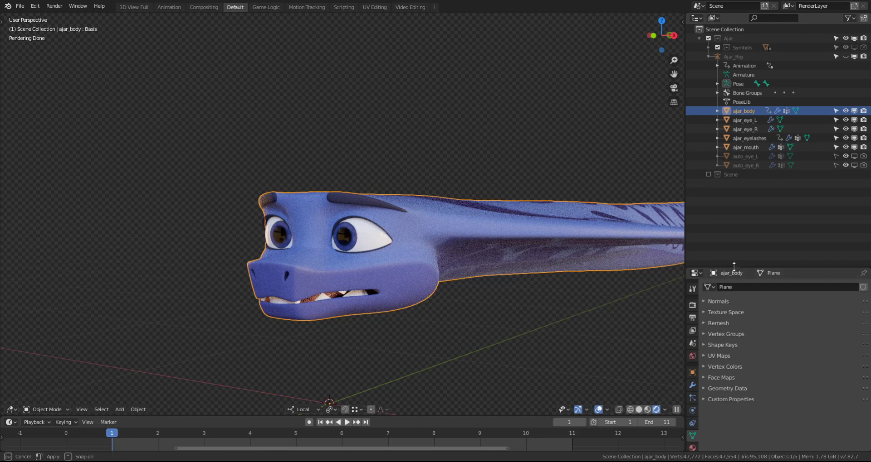
drag(734, 268, 733, 252)
click(720, 317)
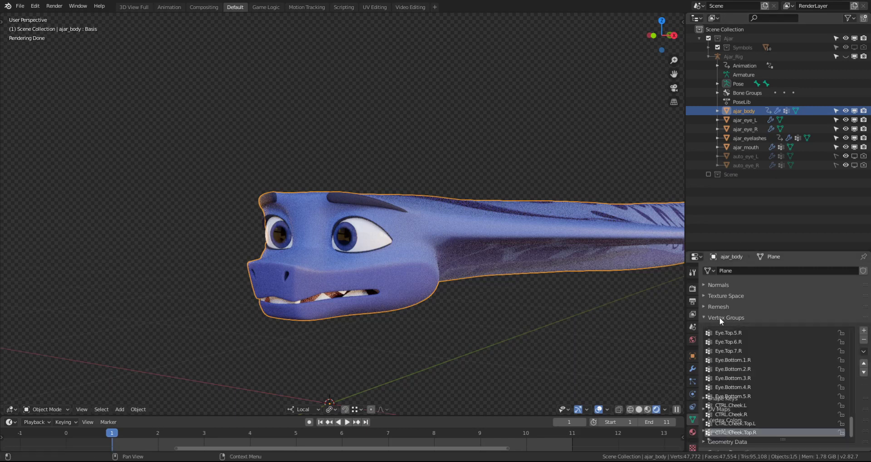
click(863, 332)
double_click(734, 433)
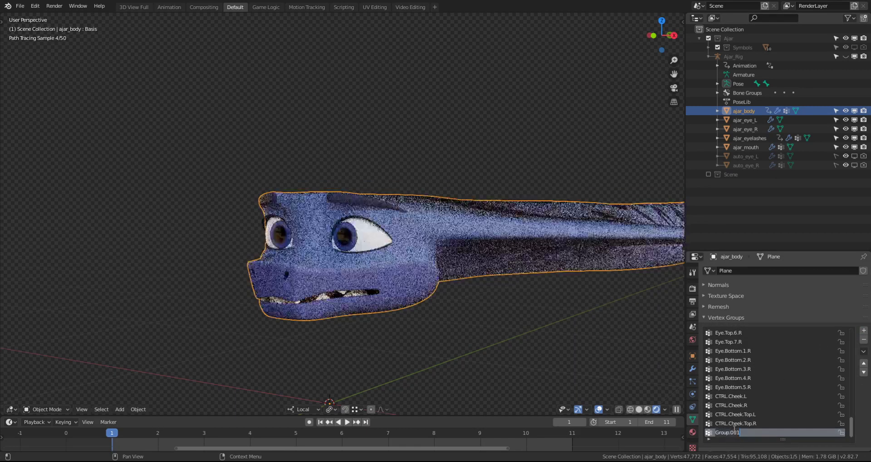
text(LatexMask)
key(Return)
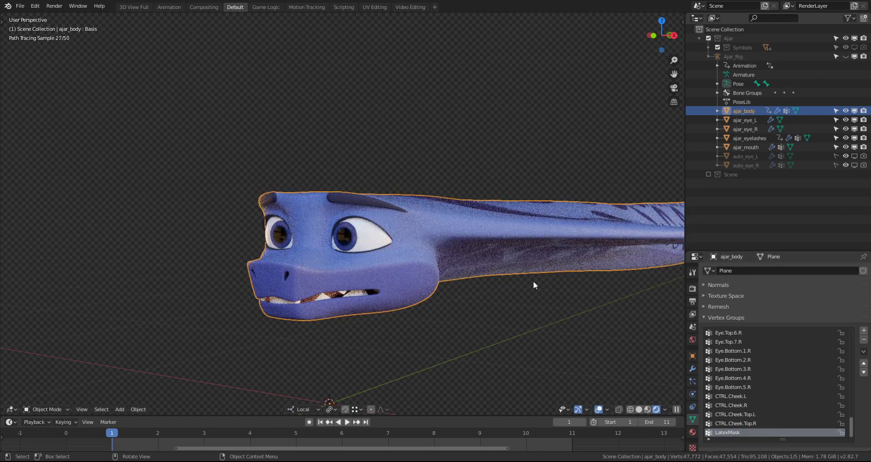
Step: Add a Mask modifier to ajar_body using the LatexMask vertex group, with the group inverted
shift+middle_drag(494, 236, 492, 227)
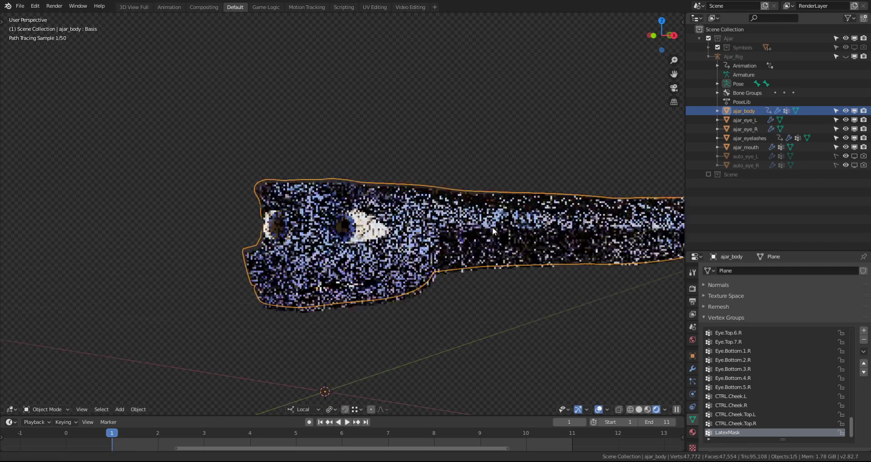
click(691, 369)
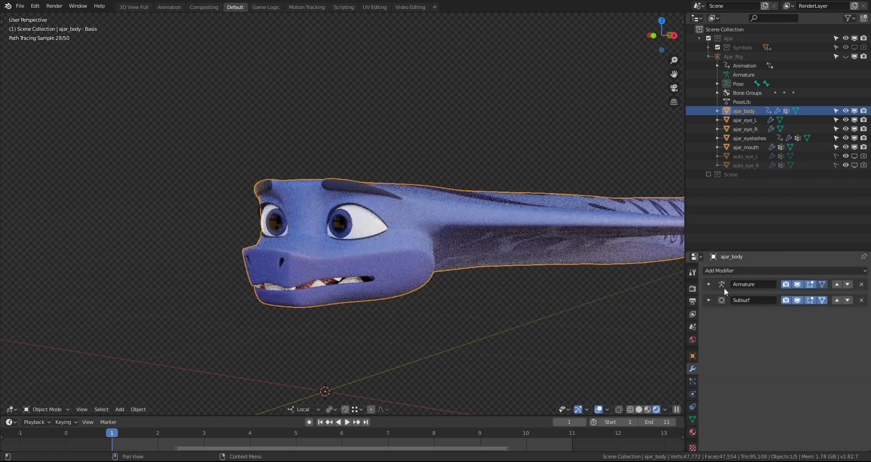
click(725, 271)
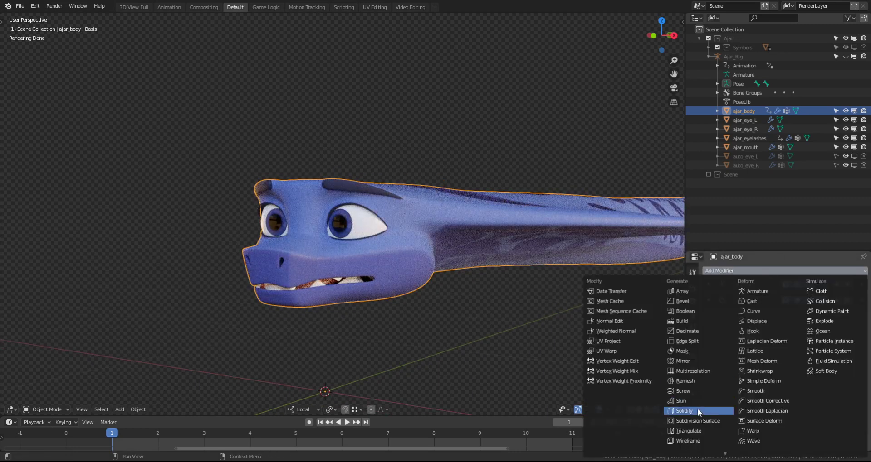
click(692, 351)
click(815, 352)
text(LatexMask)
key(Return)
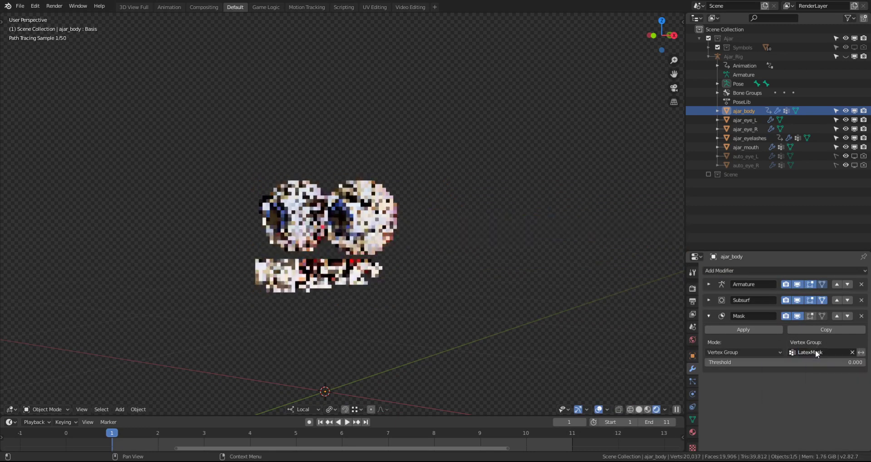
click(861, 353)
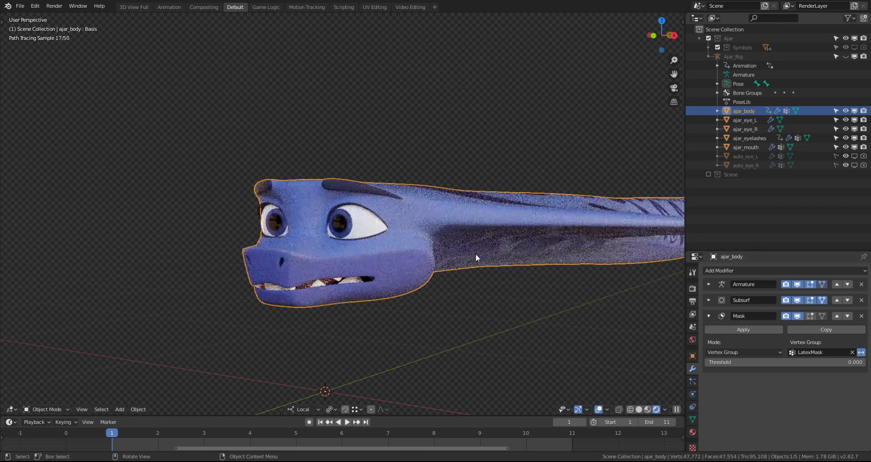
Step: Turn on the Screencast Keys display for the viewport and close its settings
middle_drag(509, 256, 506, 251)
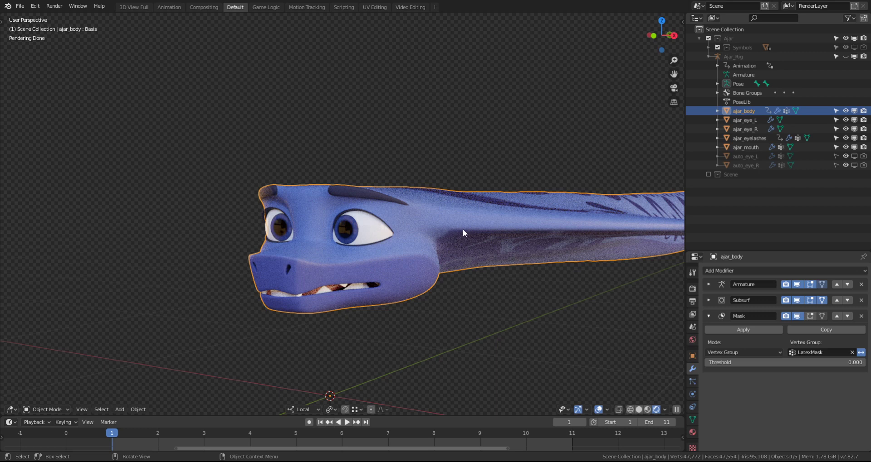
click(680, 23)
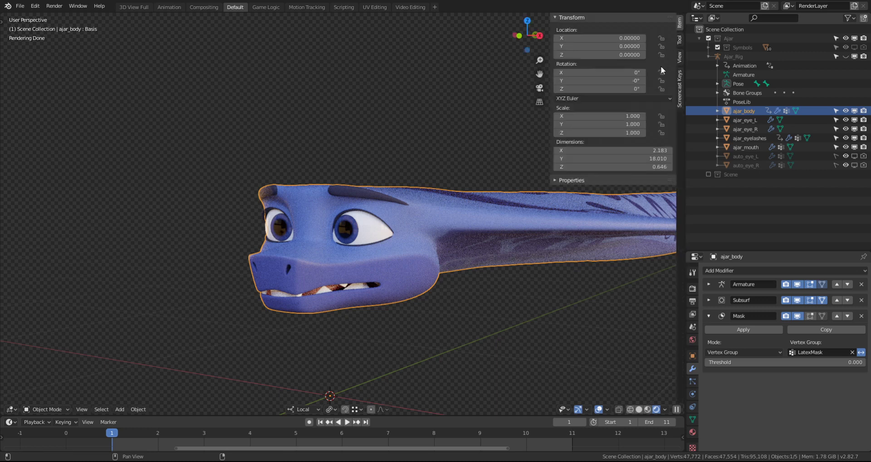
click(679, 40)
click(679, 89)
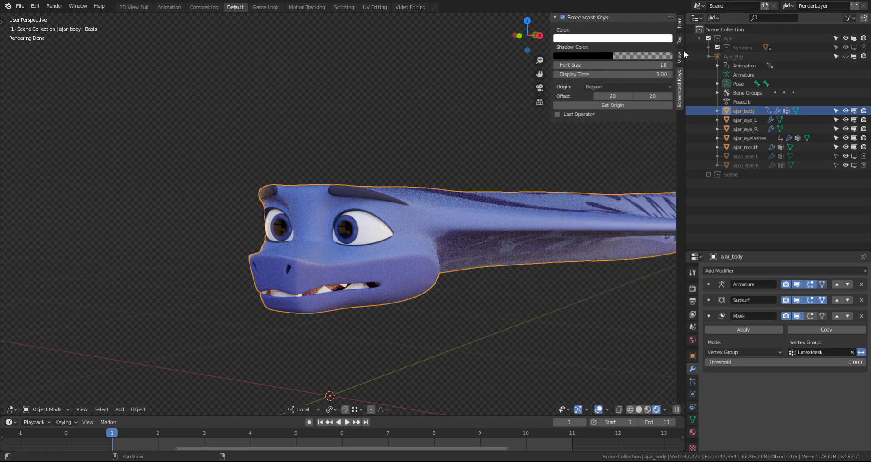
key(n)
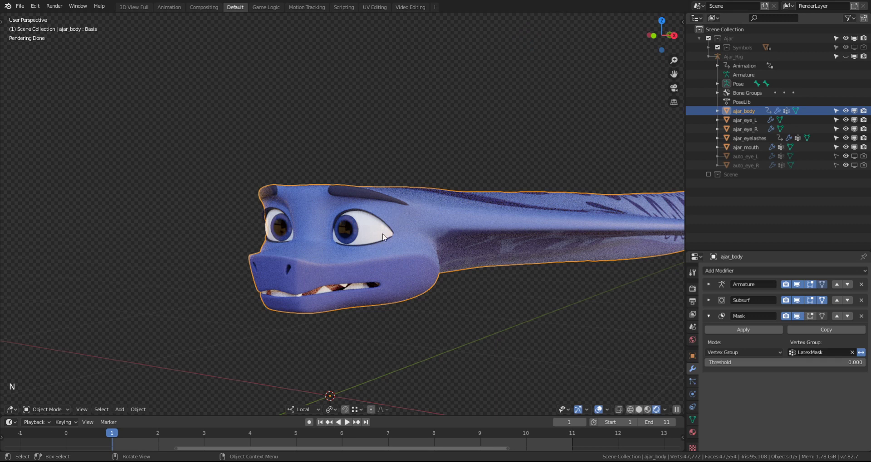
Step: Duplicate ajar_body in place, unhide Ajar_Rig and select its head control bone
middle_drag(381, 264, 432, 257)
key(shift+d)
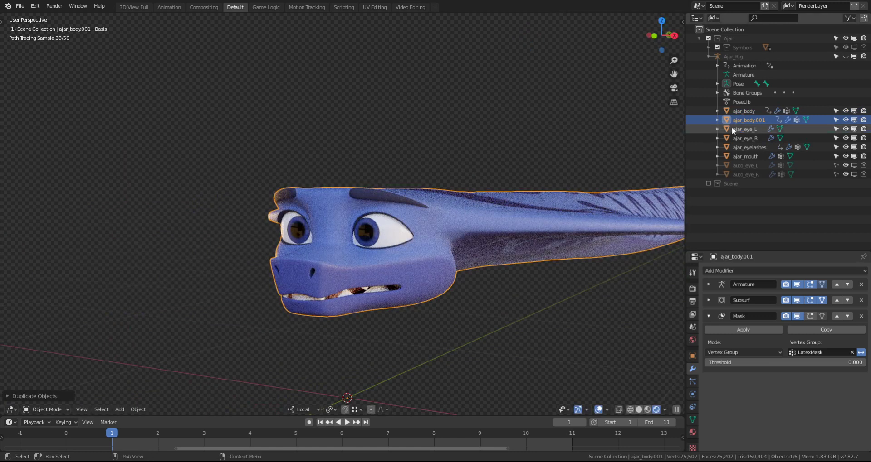
click(846, 56)
click(417, 174)
shift+middle_drag(458, 186, 439, 192)
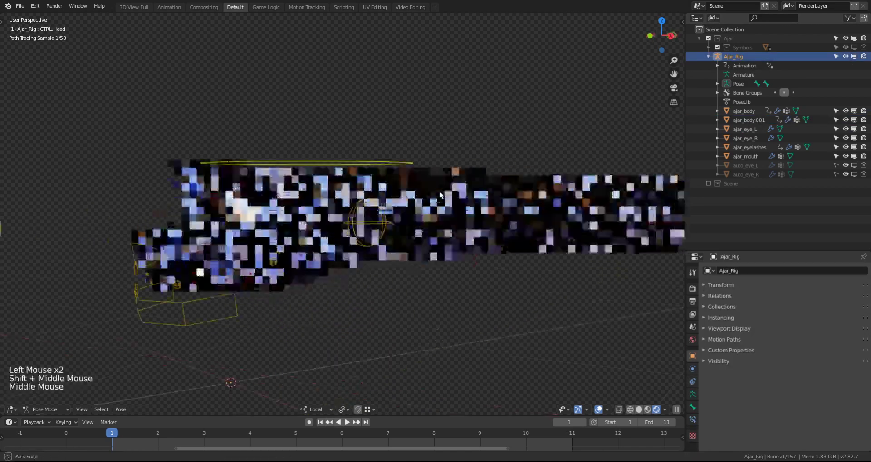
shift+middle_drag(371, 154, 411, 150)
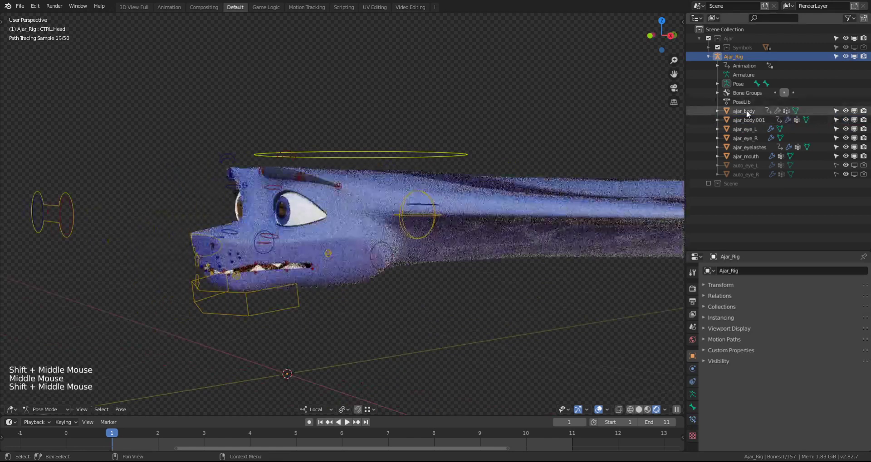
Step: Disable the original ajar_body object in both the viewport and renders
click(746, 111)
click(854, 111)
click(863, 111)
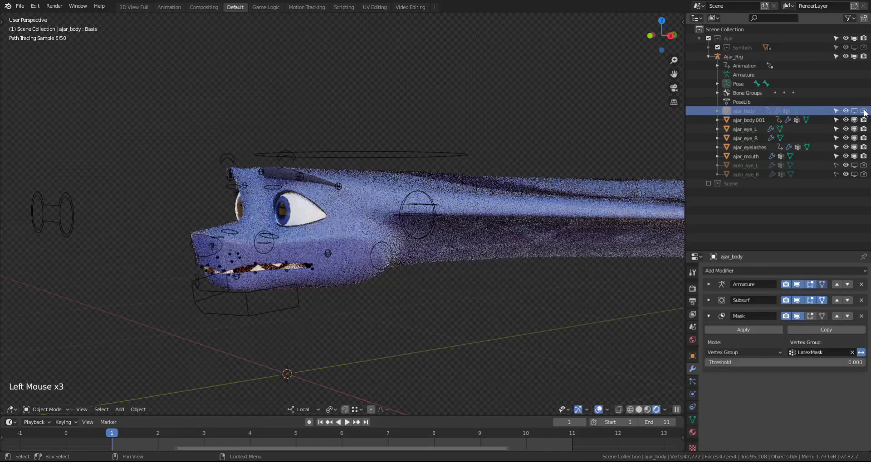
Step: Try rotating the head control bone to test that the duplicated body follows the rig
click(306, 156)
key(r)
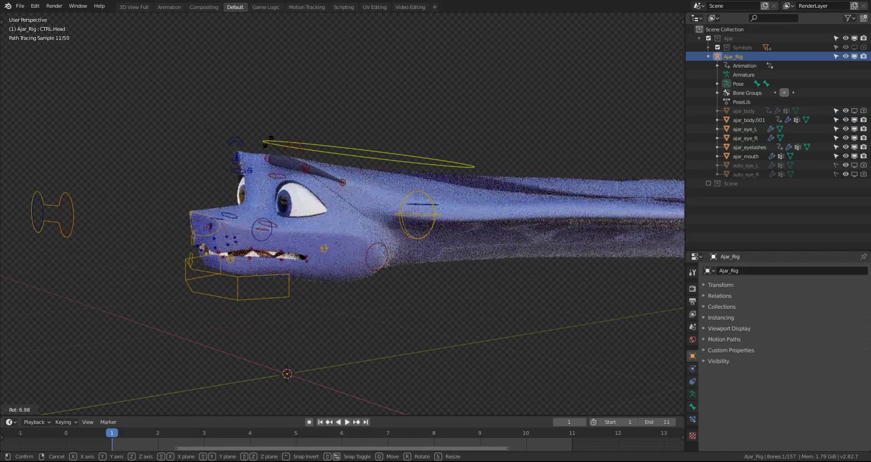
click(271, 155)
middle_drag(325, 176, 347, 175)
shift+middle_drag(493, 204, 430, 204)
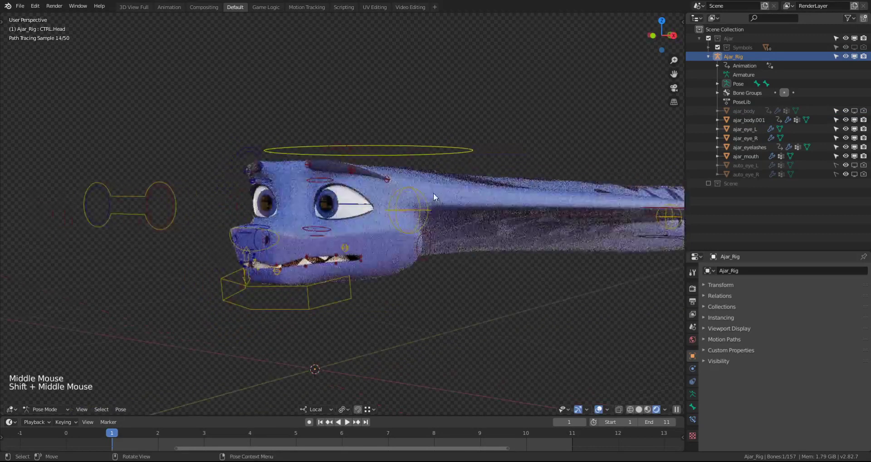
Step: Switch the viewport to solid shading and test the head control's rotation without keeping it
key(z)
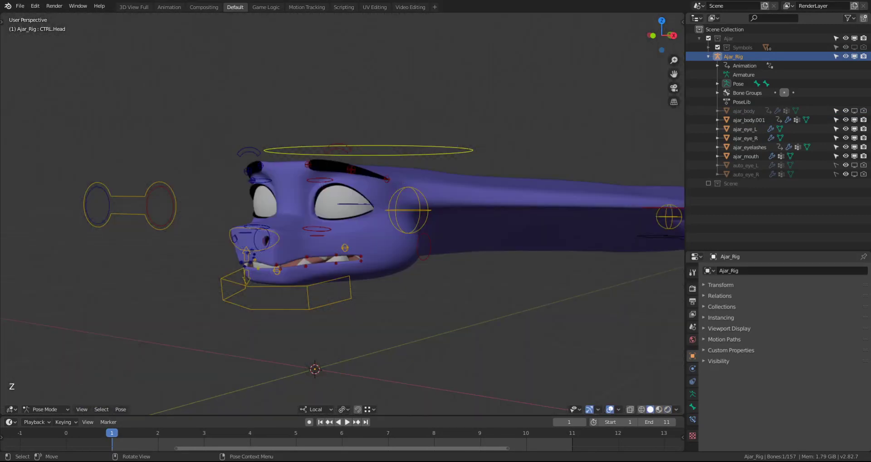
key(r)
right_click(595, 284)
shift+middle_drag(595, 285, 497, 239)
Step: Rename the duplicate ajar_body.001 as ajar_body_latex
click(745, 121)
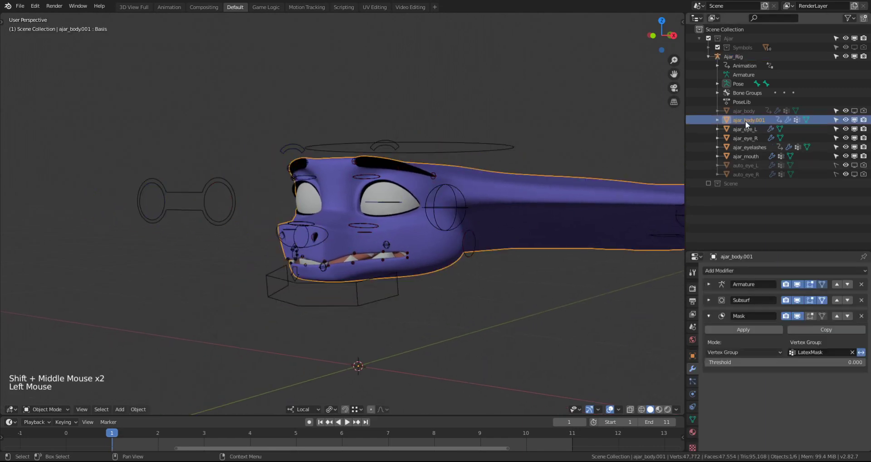
double_click(755, 119)
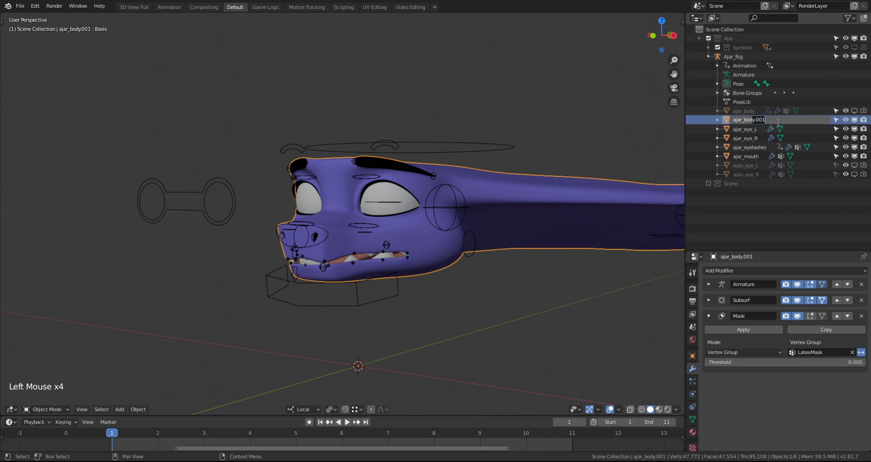
text(_latex)
key(Return)
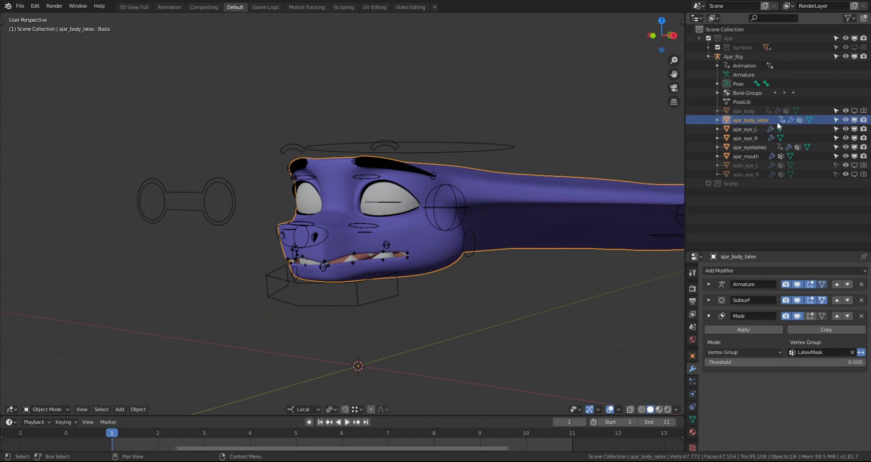
middle_drag(621, 189, 519, 228)
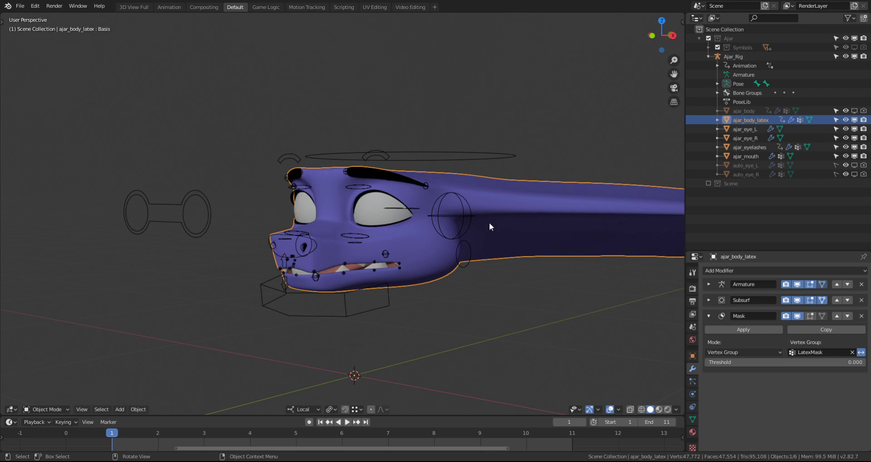
scroll(395, 209, up, 2)
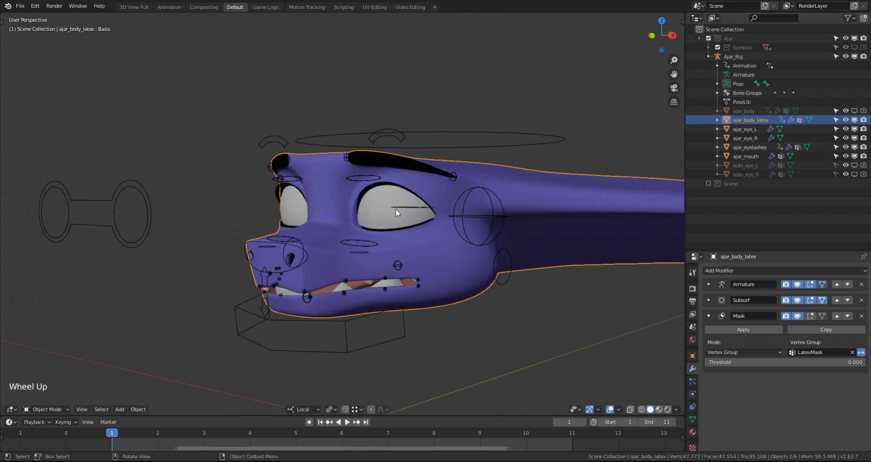
shift+middle_drag(395, 210, 391, 208)
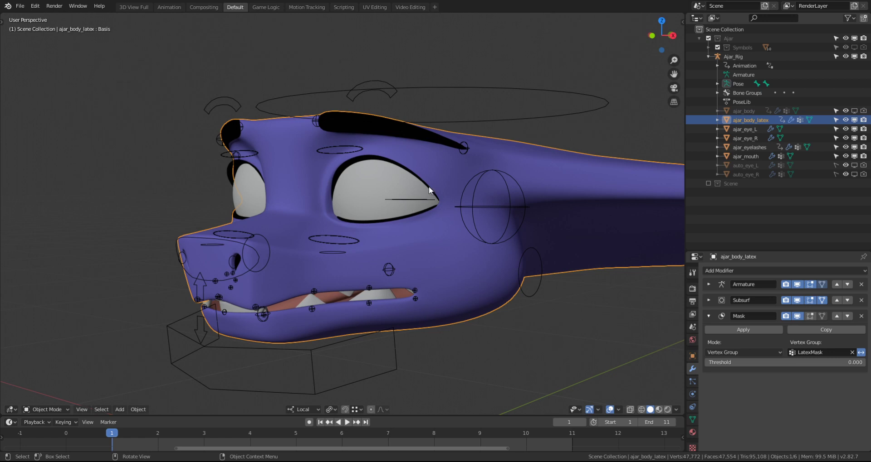
shift+middle_drag(575, 224, 364, 230)
scroll(450, 222, down, 2)
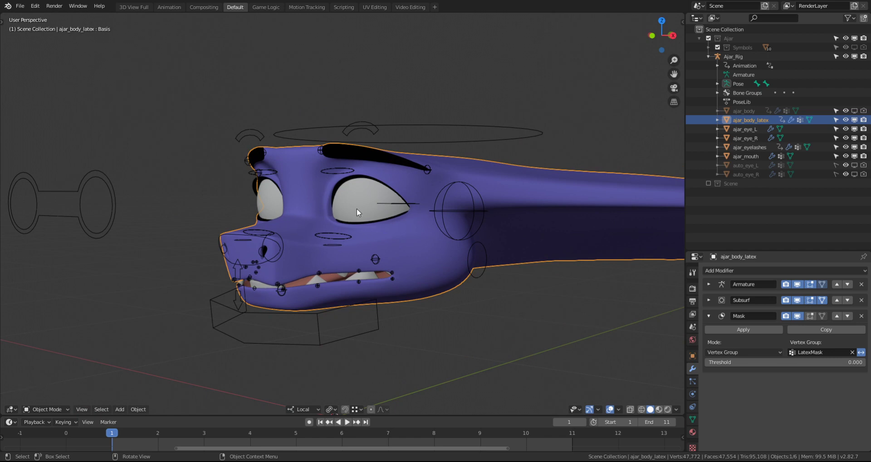
middle_drag(368, 201, 458, 199)
scroll(433, 196, up, 2)
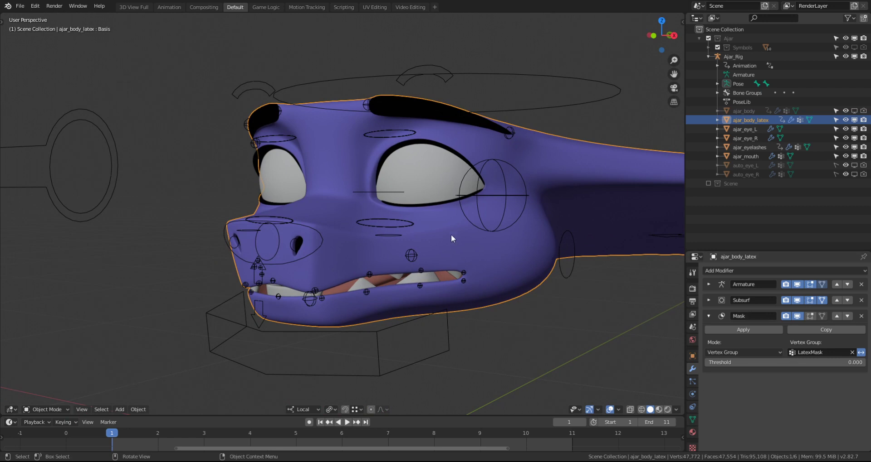
Step: Select the edge loops inside both eye openings of ajar_body_latex and grow the selection five times to cover the socket linings
key(Tab)
key(alt+z)
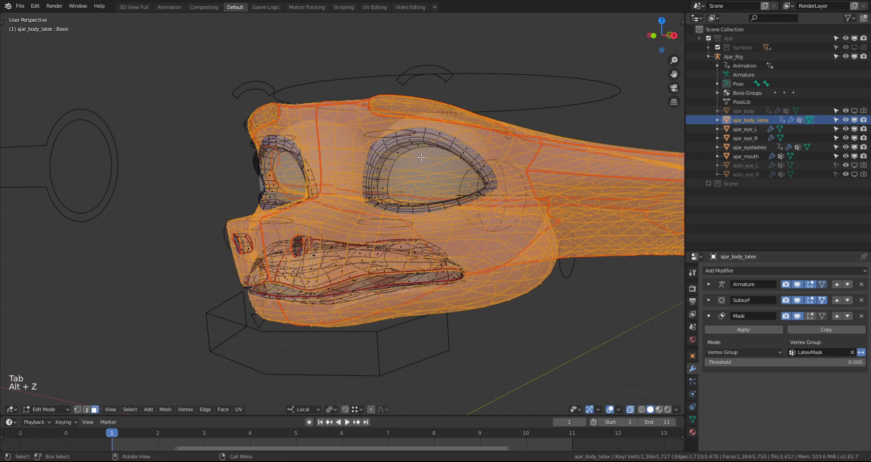
key(alt+a)
scroll(446, 127, up, 2)
key(2)
shift+click(448, 125)
alt+click(450, 123)
middle_drag(450, 124, 408, 141)
alt+shift+click(402, 129)
key(ctrl+KP_Add)
key(ctrl+KP_Add)
key(ctrl+KP_Add)
key(ctrl+KP_Add)
key(ctrl+KP_Add)
key(alt+z)
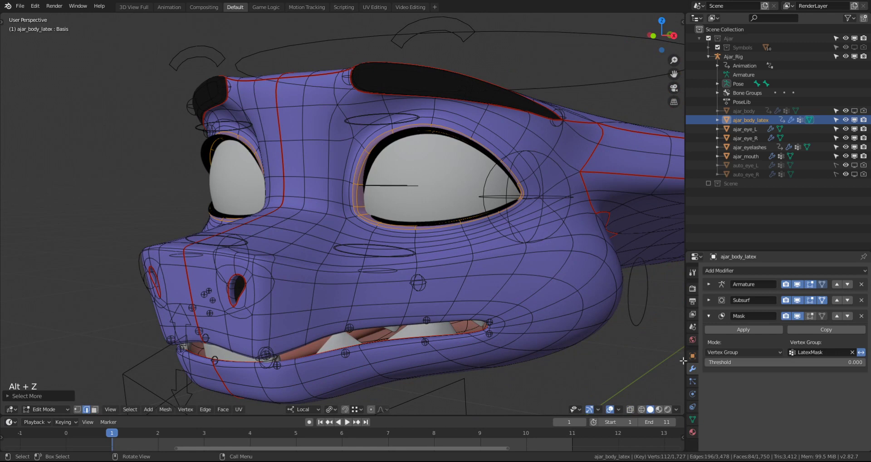
Step: Assign the selected eye-socket vertices to the LatexMask vertex group with a weight of 1.000
click(692, 420)
scroll(750, 417, down, 6)
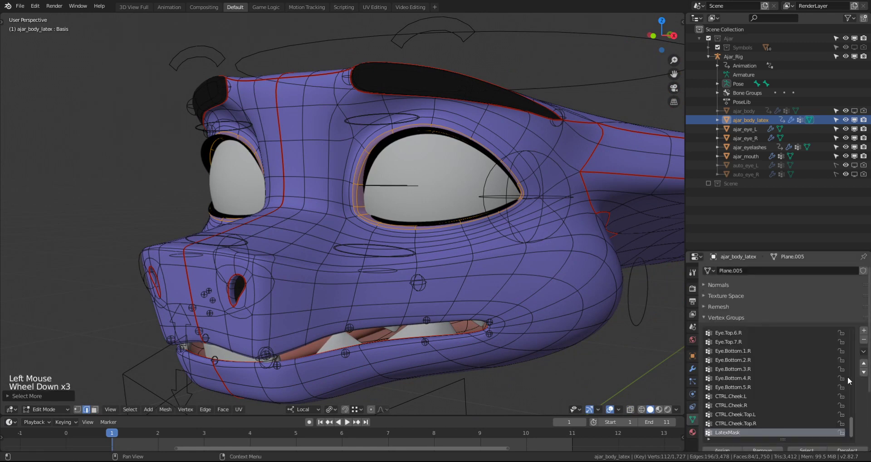
click(866, 426)
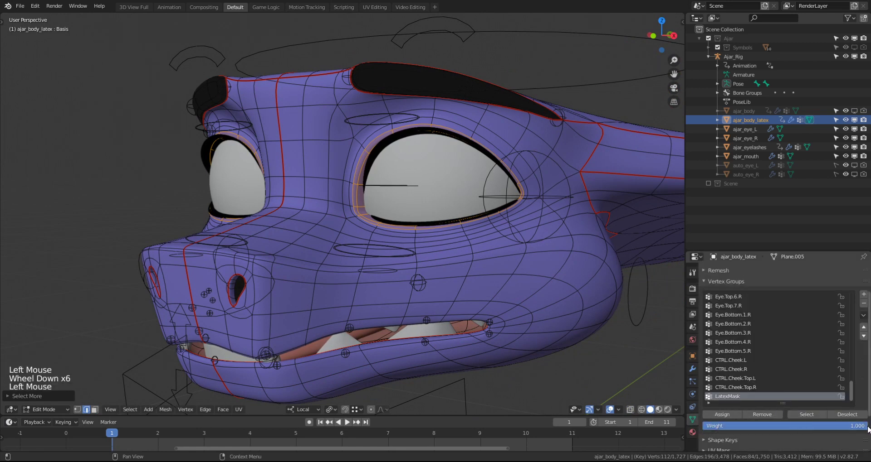
click(711, 413)
key(Tab)
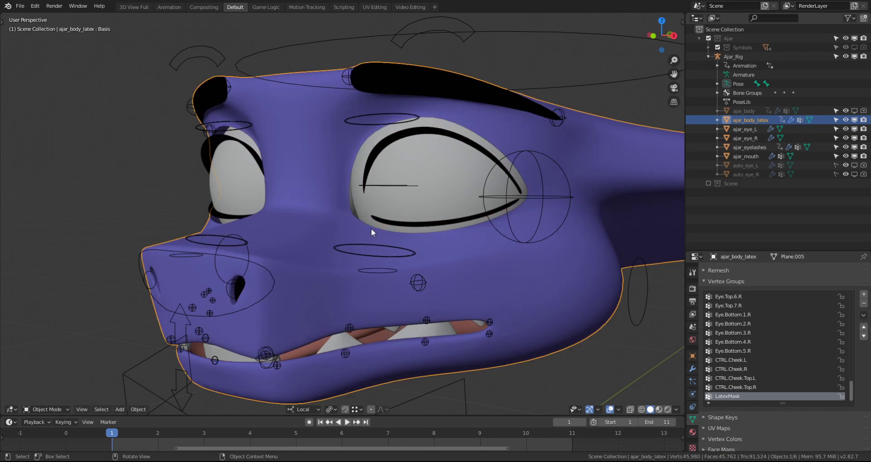
Step: Begin an edge selection along the inner rim of the nostril, viewing the mesh in X-ray
key(Tab)
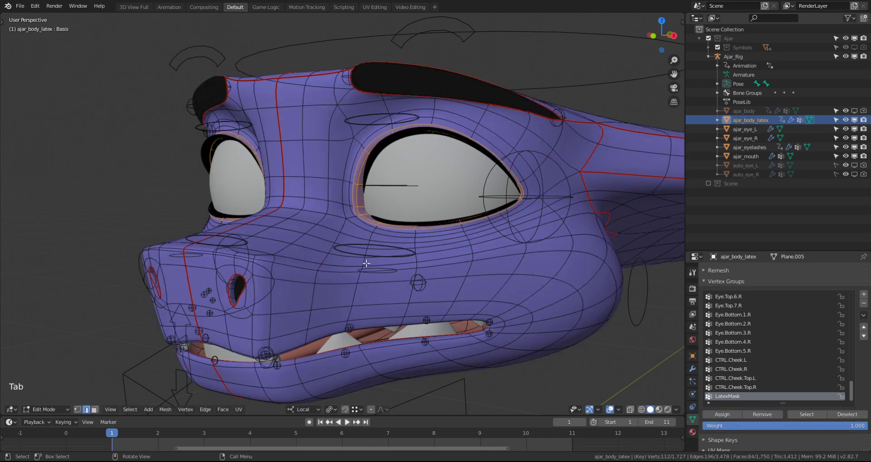
middle_drag(308, 280, 390, 258)
scroll(394, 257, up, 3)
key(alt+z)
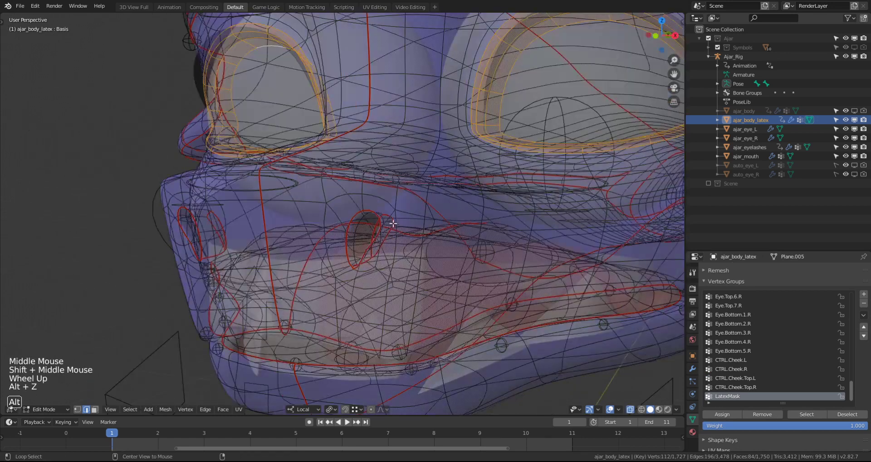
alt+click(387, 223)
alt+click(388, 234)
scroll(388, 235, up, 2)
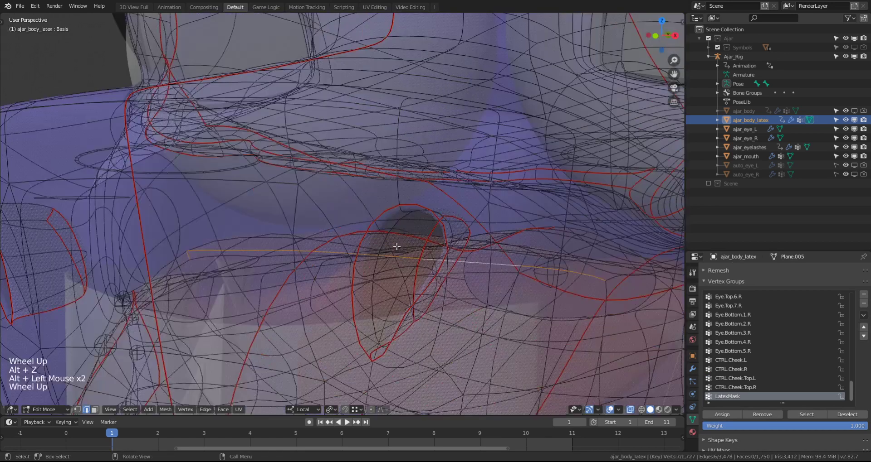
alt+click(454, 222)
alt+click(450, 218)
alt+shift+click(433, 229)
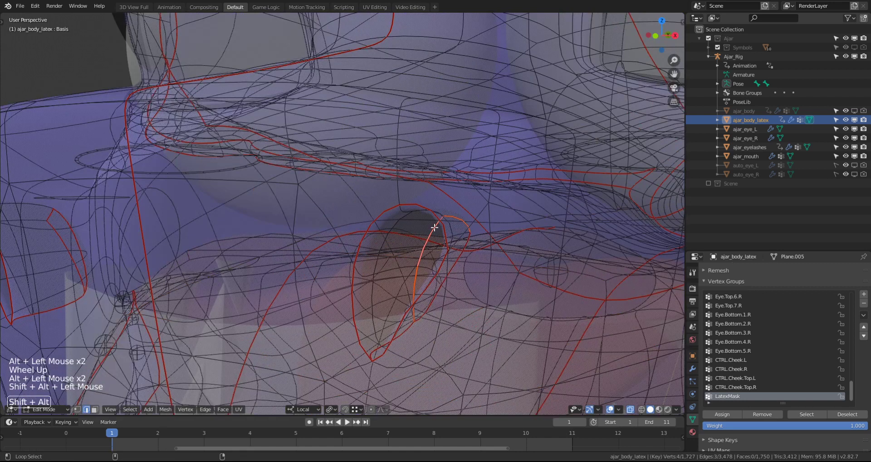
Step: Extend the selection to the complete inner edge loops of both nostrils
middle_drag(467, 243, 455, 178)
alt+shift+click(467, 206)
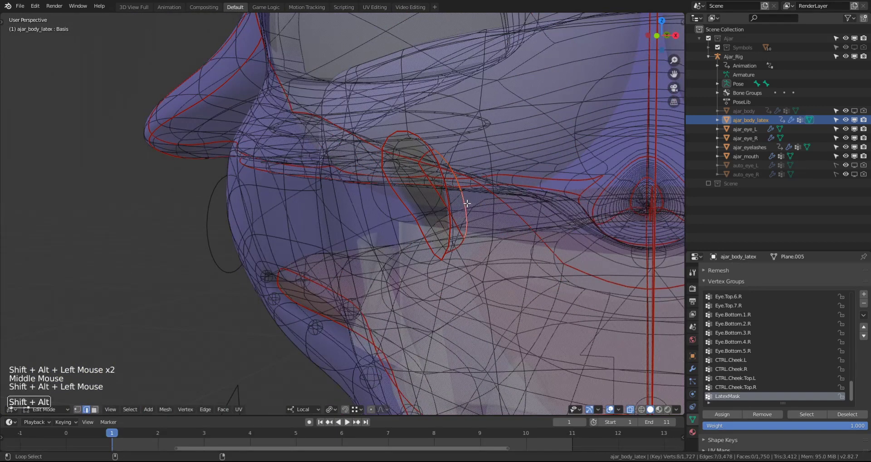
alt+shift+click(430, 159)
key(ctrl+z)
alt+shift+click(426, 154)
middle_drag(477, 209, 421, 236)
scroll(447, 209, down, 2)
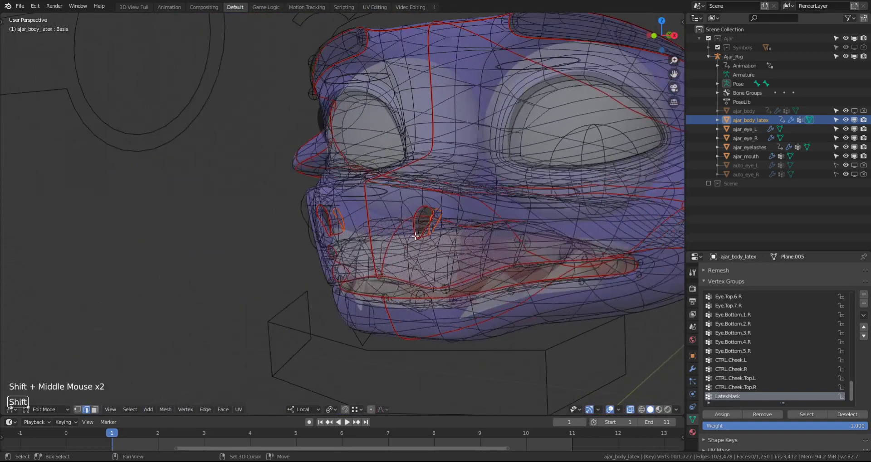
Step: Grow the nostril selection three times, shrink it once, and assign it to the LatexMask vertex group
key(ctrl+KP_Add)
key(ctrl+KP_Add)
key(ctrl+KP_Add)
scroll(421, 236, up, 1)
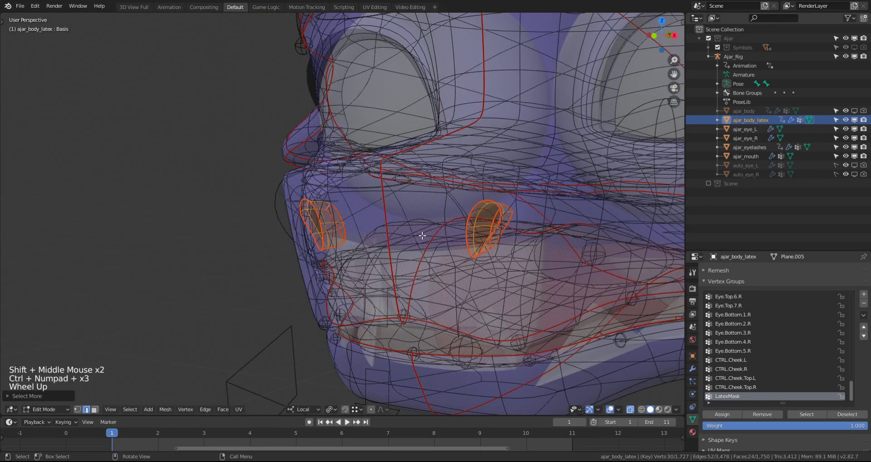
key(ctrl+KP_Subtract)
middle_drag(434, 235, 428, 236)
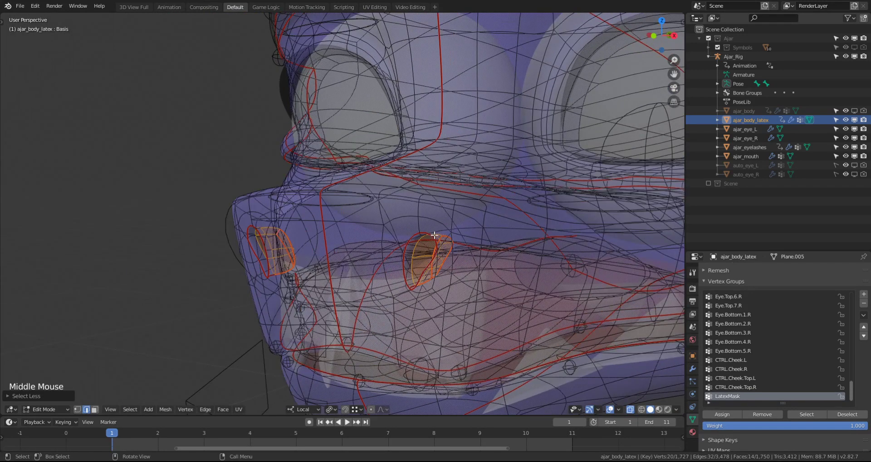
click(721, 415)
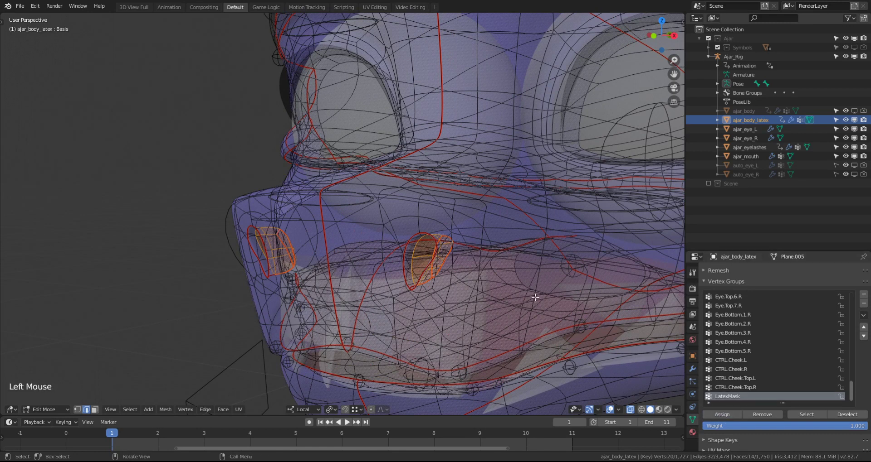
key(Tab)
key(alt+z)
Step: Select the linked mouth-interior faces of ajar_body_latex in face select mode and inspect them in X-ray
middle_drag(455, 281, 555, 197)
shift+middle_drag(429, 146, 485, 161)
click(471, 121)
key(Tab)
key(3)
key(alt+a)
key(l)
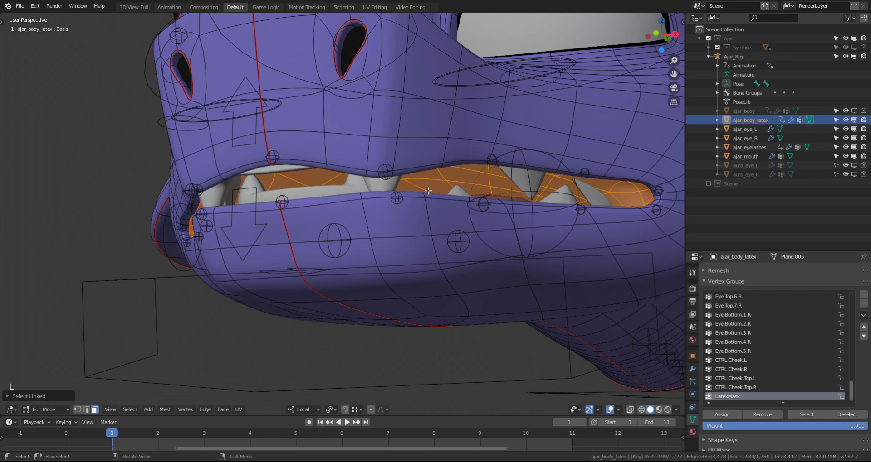
key(alt+z)
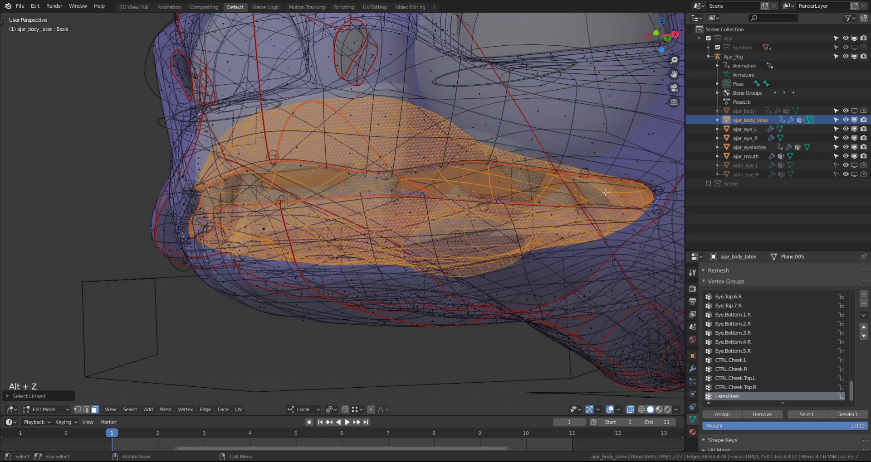
key(alt+z)
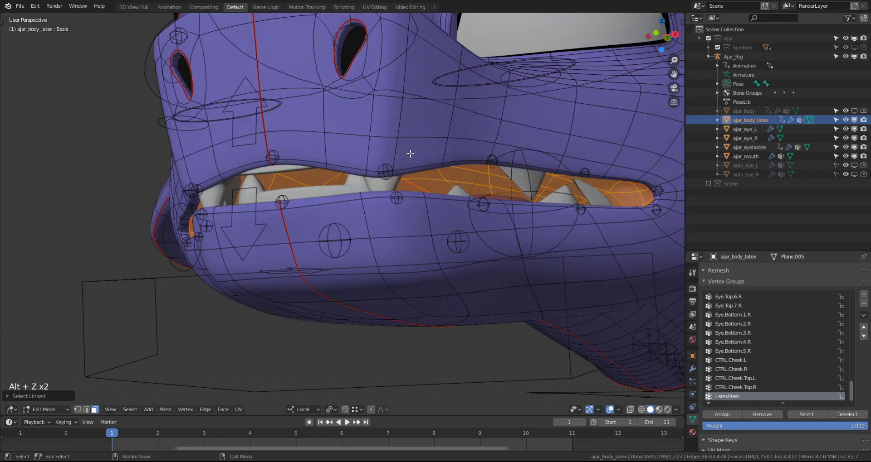
Step: Try adding the seam-bounded skin regions of the head to the selection as linked faces, and clear the selection
key(l)
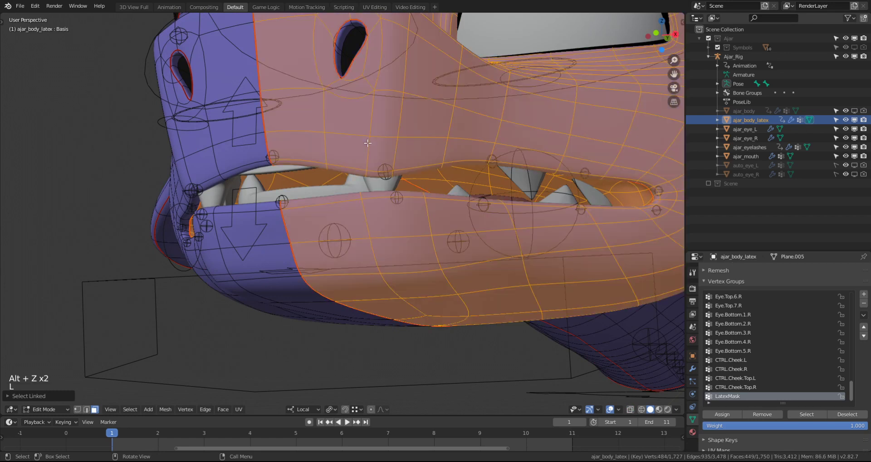
scroll(367, 142, down, 2)
middle_drag(424, 183, 404, 196)
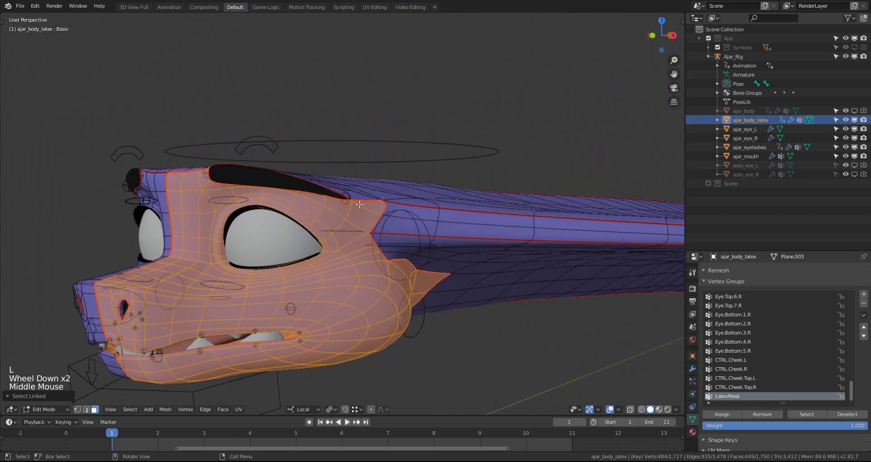
middle_drag(386, 336, 405, 219)
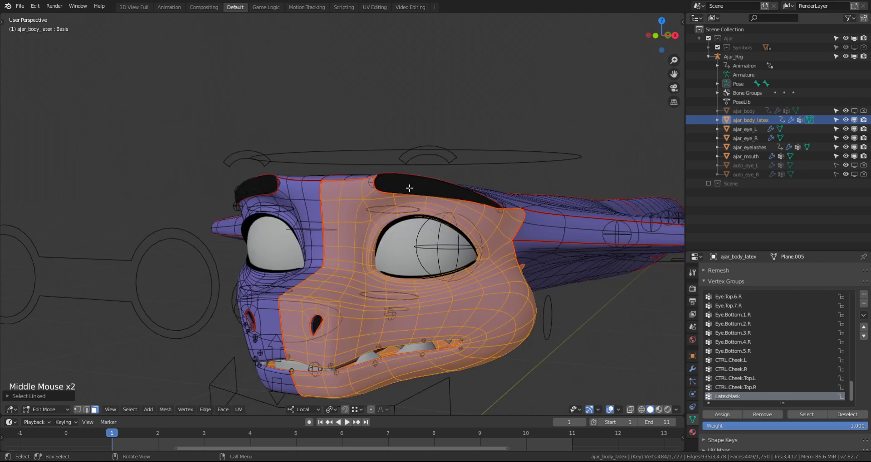
key(l)
middle_drag(447, 222, 391, 230)
key(l)
scroll(442, 242, down, 4)
scroll(388, 233, up, 3)
key(alt+a)
Step: Select only the linked mouth-interior faces, assign them to the LatexMask vertex group, and inspect the masked head in Object Mode
middle_drag(391, 231, 392, 228)
scroll(474, 179, up, 2)
key(l)
shift+middle_drag(489, 175, 430, 201)
click(722, 413)
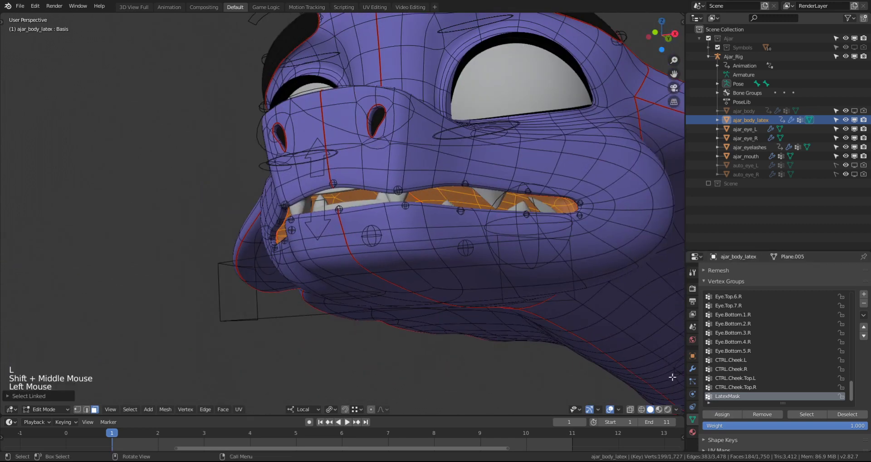
click(720, 413)
key(Tab)
middle_drag(497, 238, 396, 249)
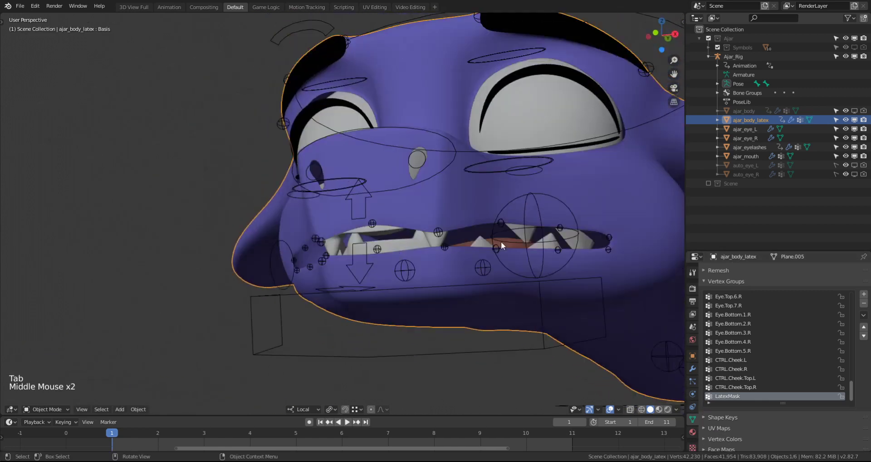
middle_drag(502, 242, 490, 247)
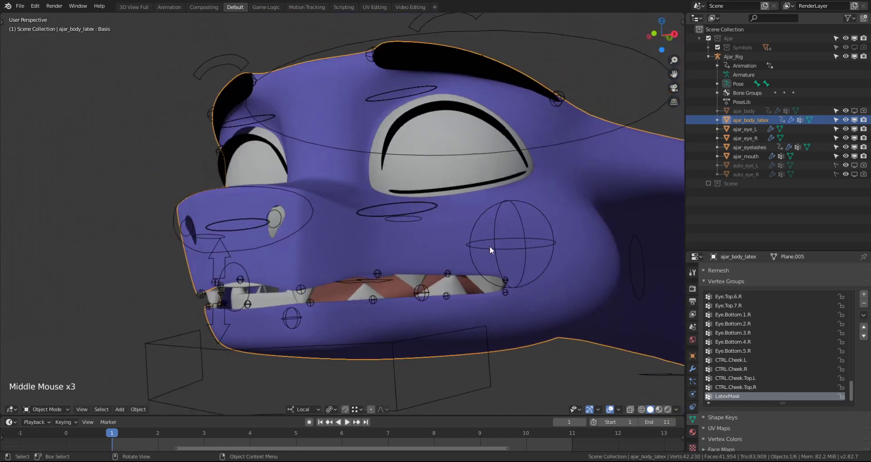
Step: Re-enable the original ajar_body object in both the viewport and renders
click(855, 111)
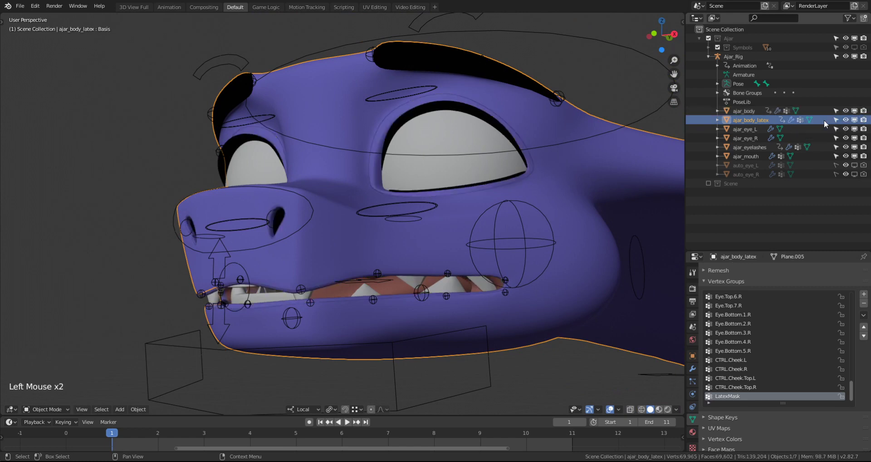
middle_drag(426, 209, 415, 219)
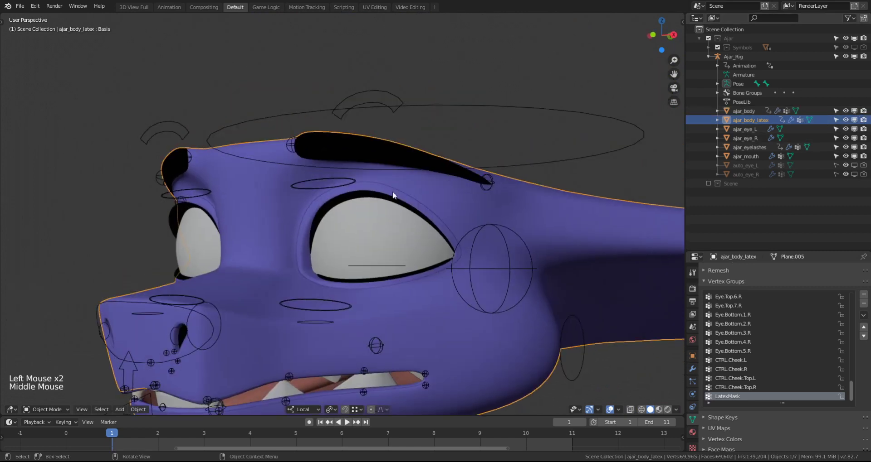
scroll(426, 187, up, 2)
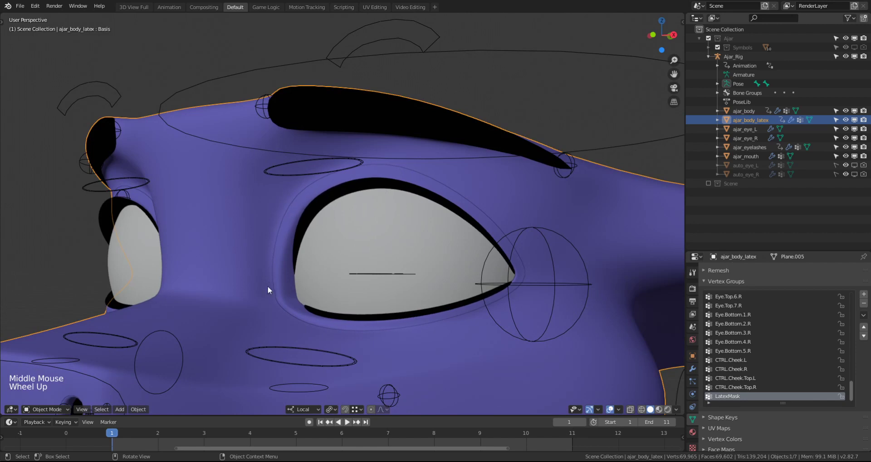
Step: Select ajar_body at the eye and switch the viewport to Rendered shading
click(418, 180)
key(z)
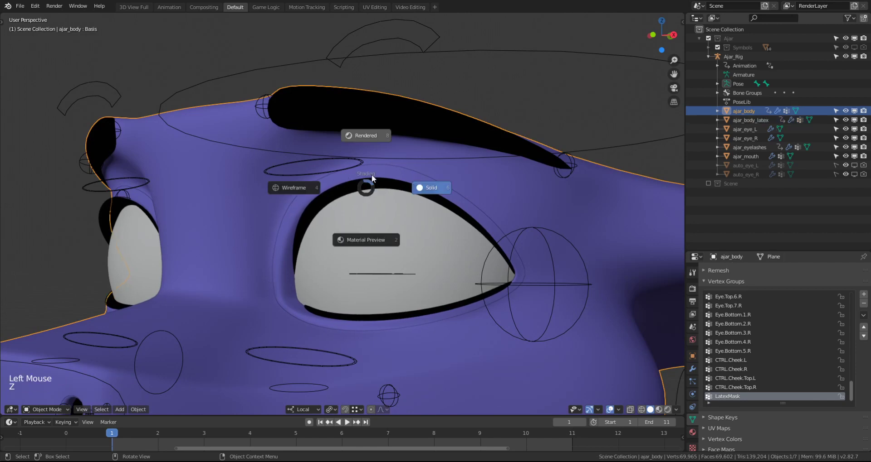
click(370, 145)
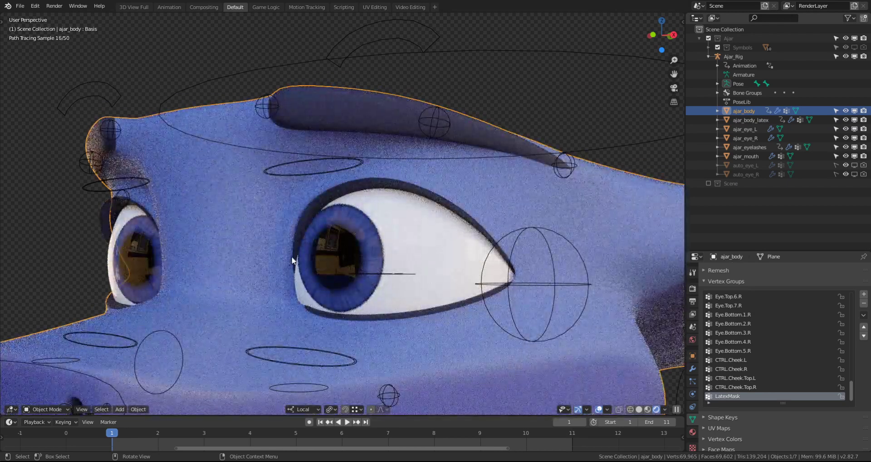
Step: Add a Solidify modifier to ajar_body_latex with a thickness of 0.005 and an offset of 1
click(747, 120)
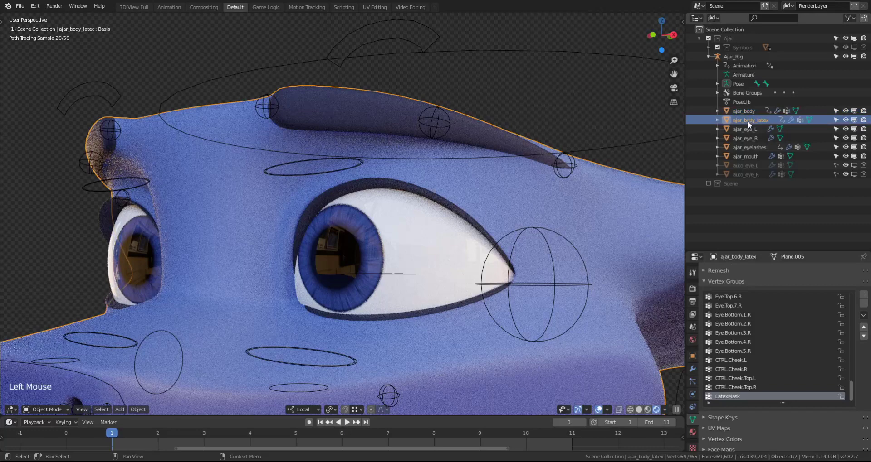
click(692, 369)
click(734, 271)
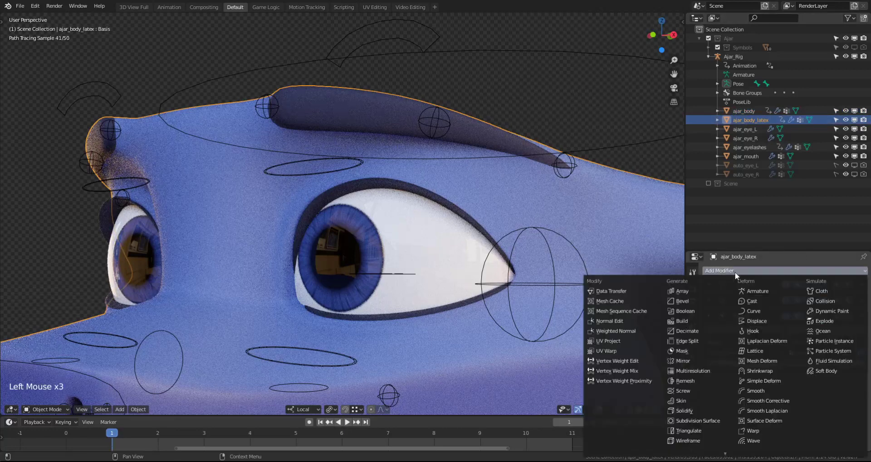
click(696, 411)
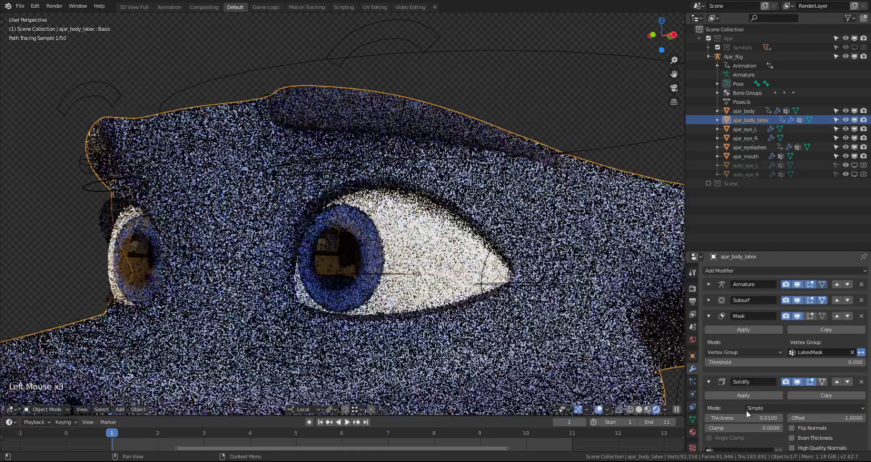
text(0.005)
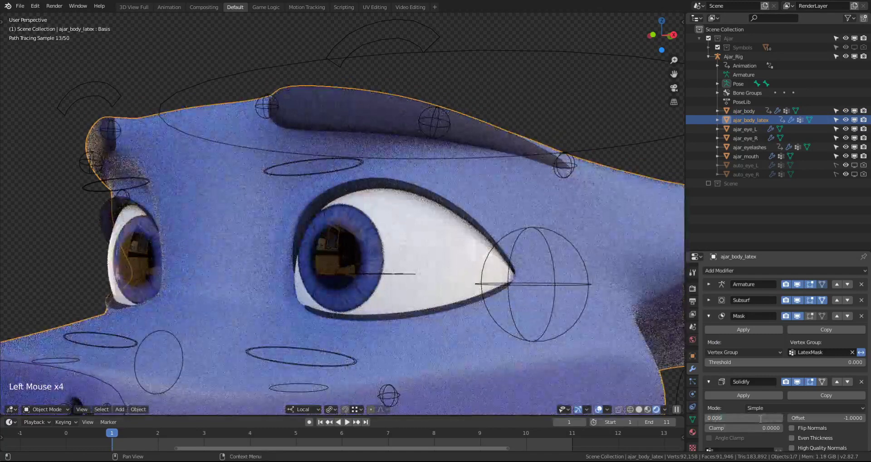
key(Return)
click(807, 419)
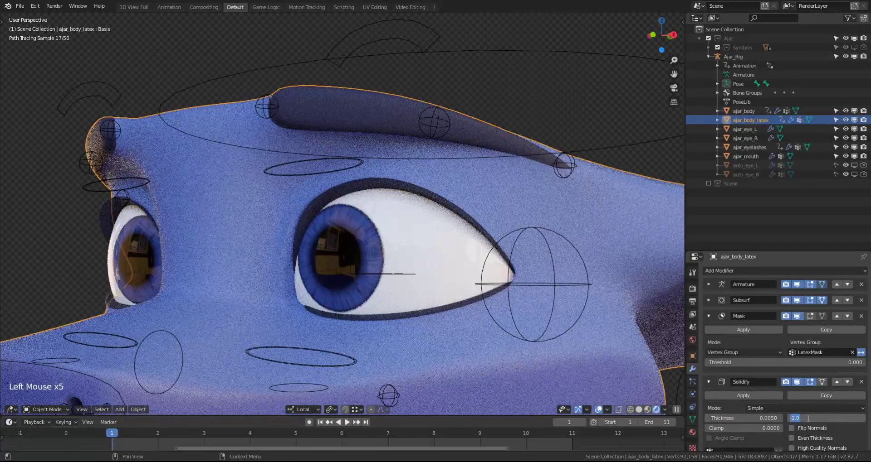
text(1)
key(Return)
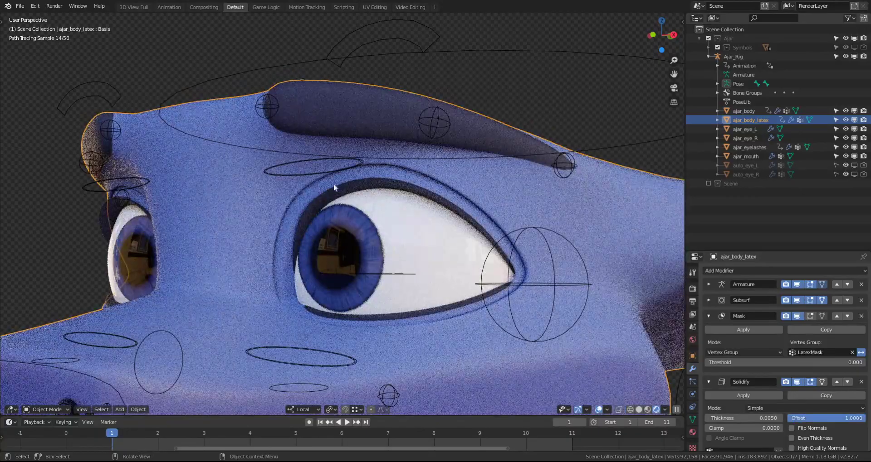
Step: Examine the thickened latex shell around the eye, nostrils and mouth of the rendered head
middle_drag(381, 229, 429, 240)
scroll(429, 241, up, 2)
shift+middle_drag(462, 278, 372, 260)
scroll(371, 260, down, 3)
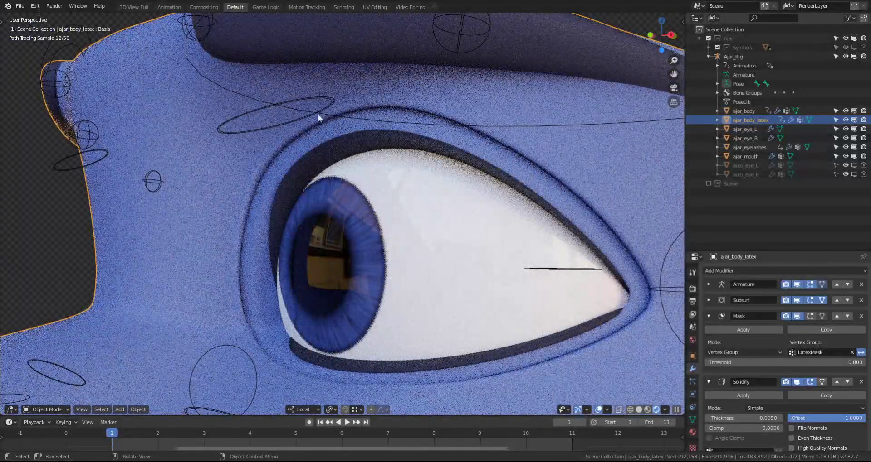
scroll(268, 229, down, 2)
shift+middle_drag(267, 229, 405, 232)
scroll(405, 233, up, 3)
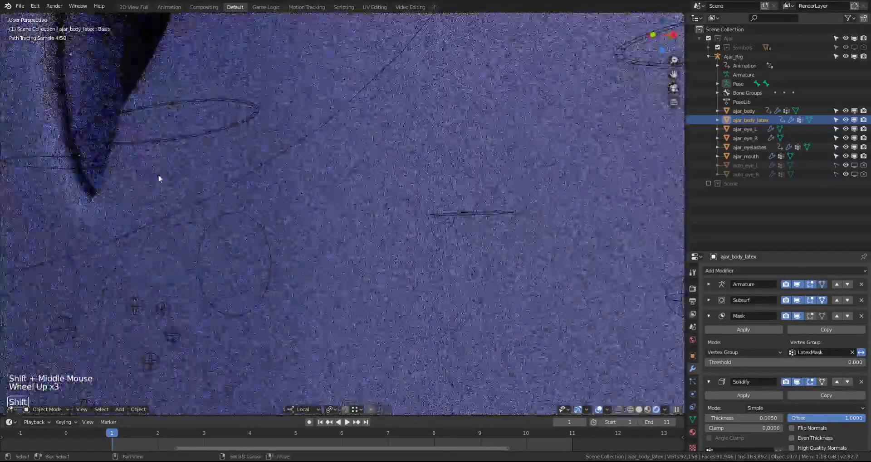
shift+middle_drag(159, 181, 212, 208)
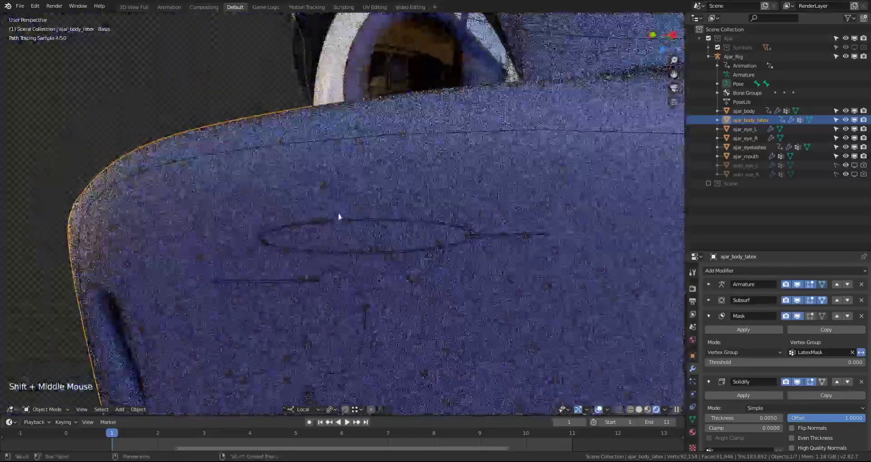
scroll(340, 218, down, 1)
shift+middle_drag(344, 222, 263, 213)
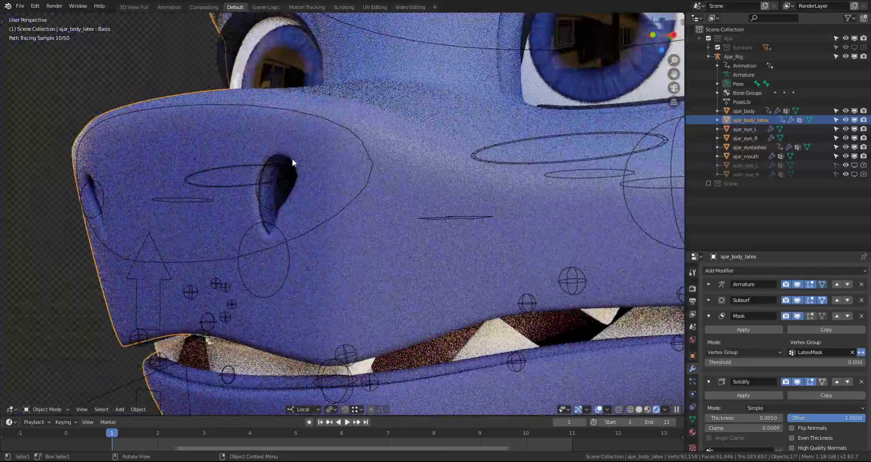
scroll(413, 260, down, 2)
shift+middle_drag(413, 259, 331, 261)
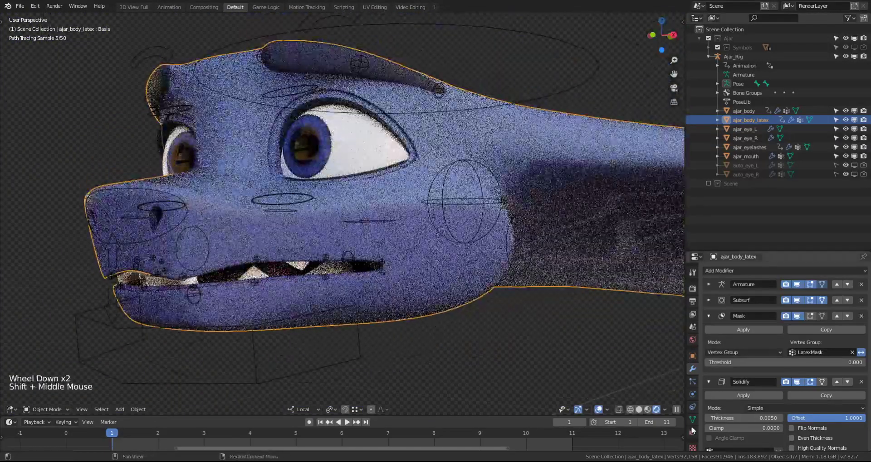
Step: Remove the Blue, Black and Mouth material slots from ajar_body_latex and check the rendered head
click(691, 434)
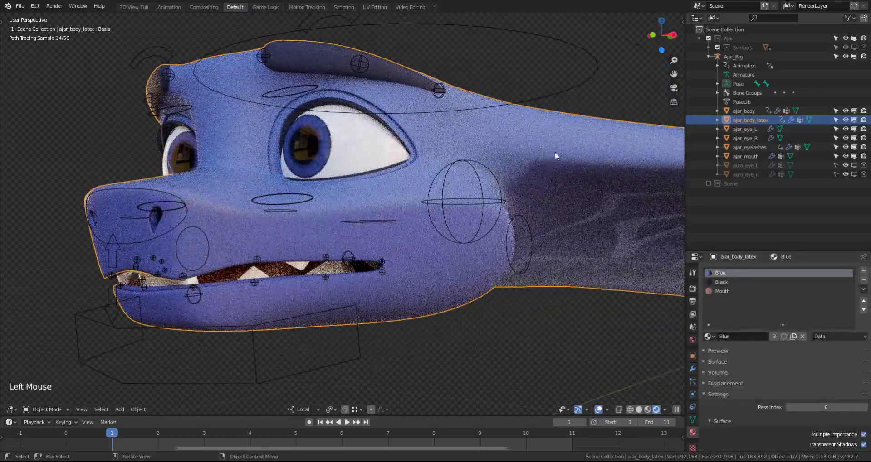
click(746, 113)
click(747, 121)
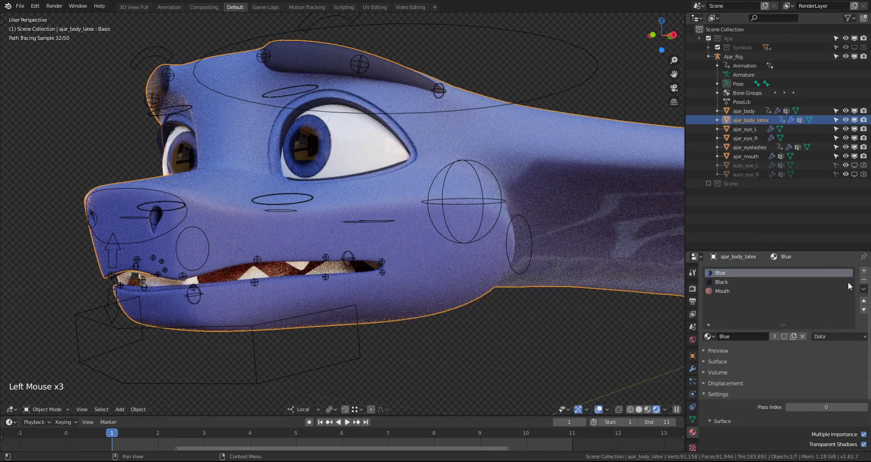
click(863, 280)
click(864, 280)
click(863, 280)
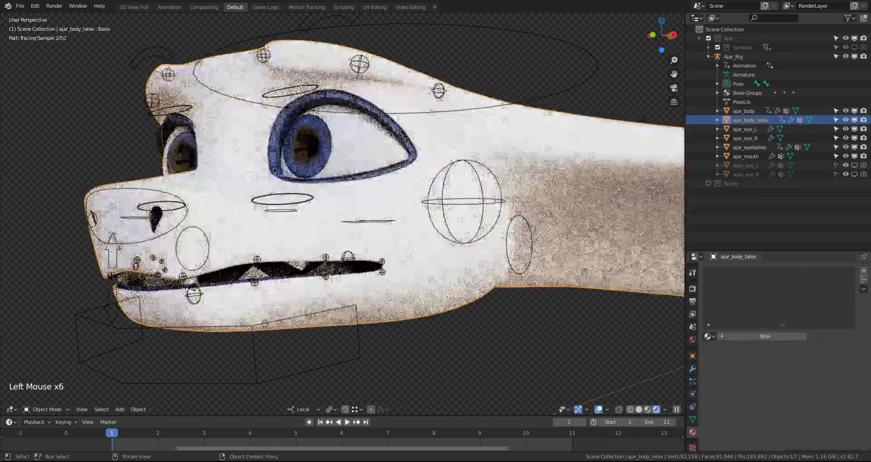
middle_drag(319, 186, 498, 293)
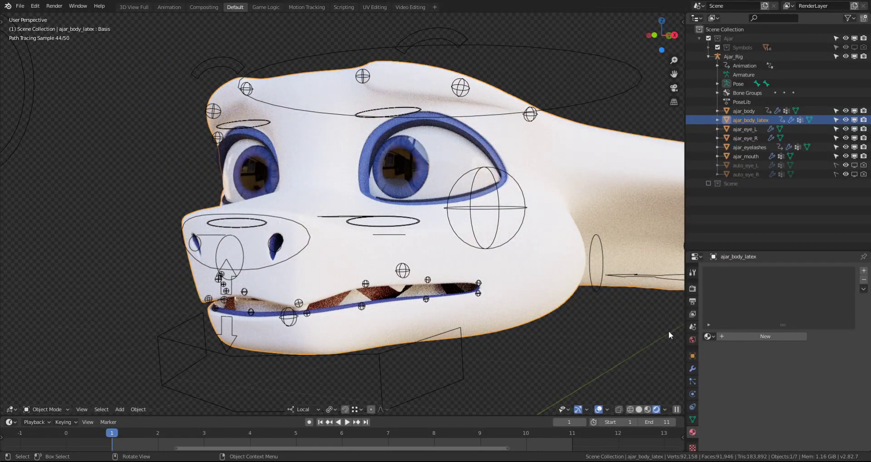
Step: Open the ajar_body mesh in Edit Mode with X-ray display turned on
click(692, 420)
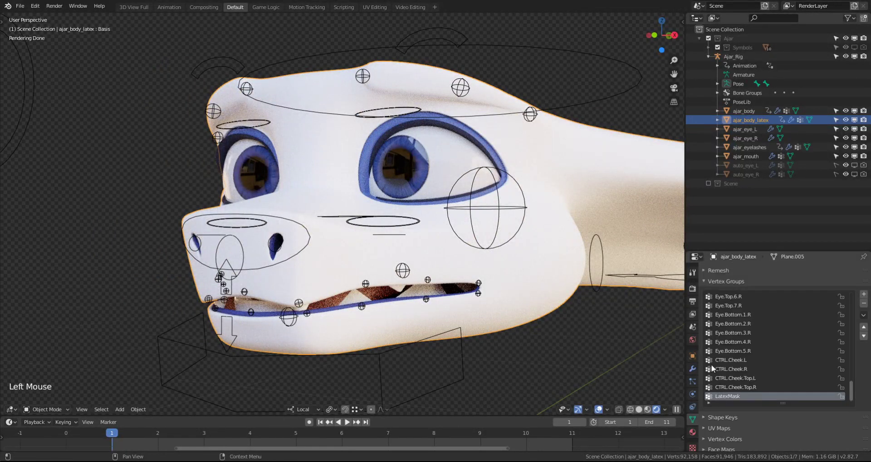
shift+middle_drag(569, 225, 546, 225)
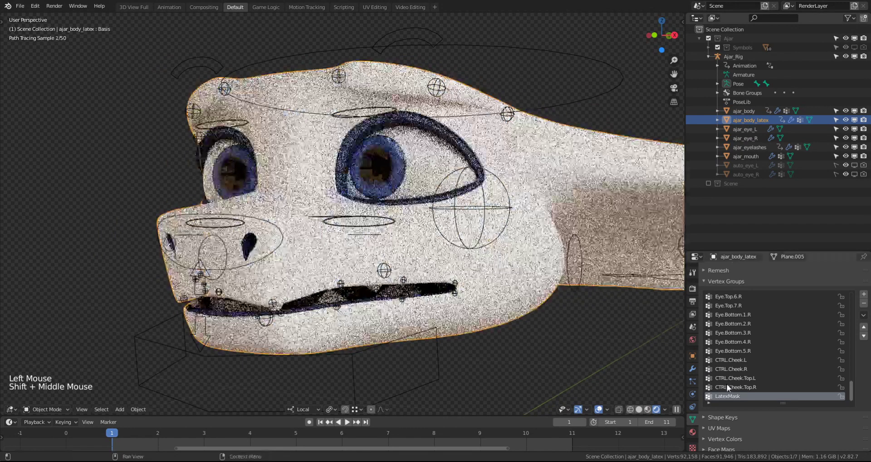
scroll(733, 375, down, 3)
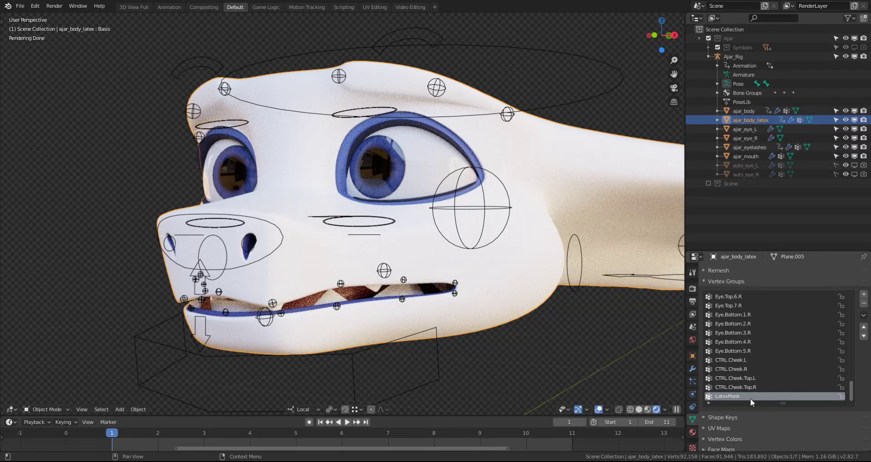
click(749, 115)
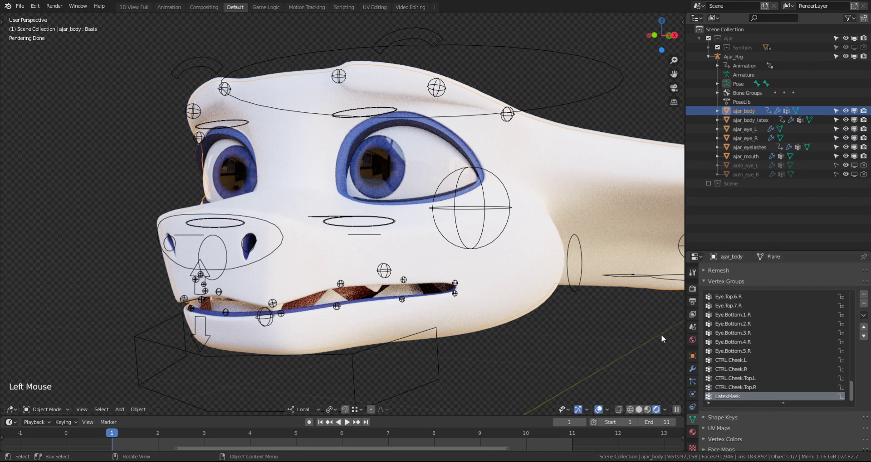
key(Tab)
key(alt+z)
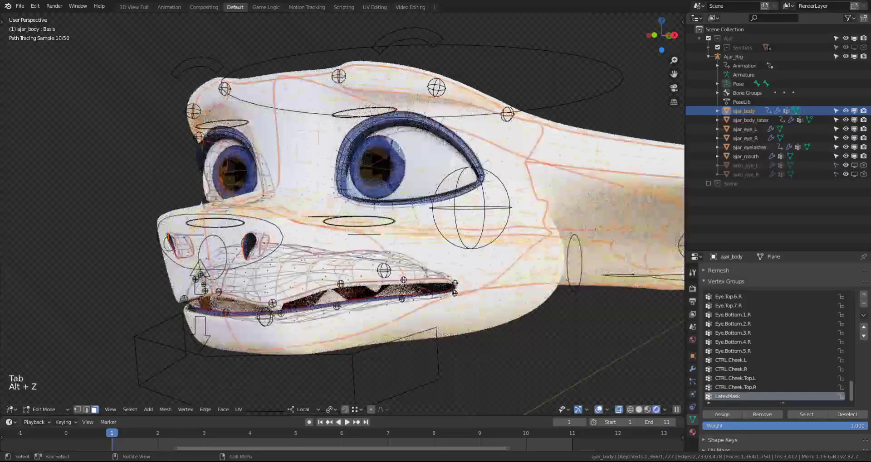
scroll(391, 145, up, 5)
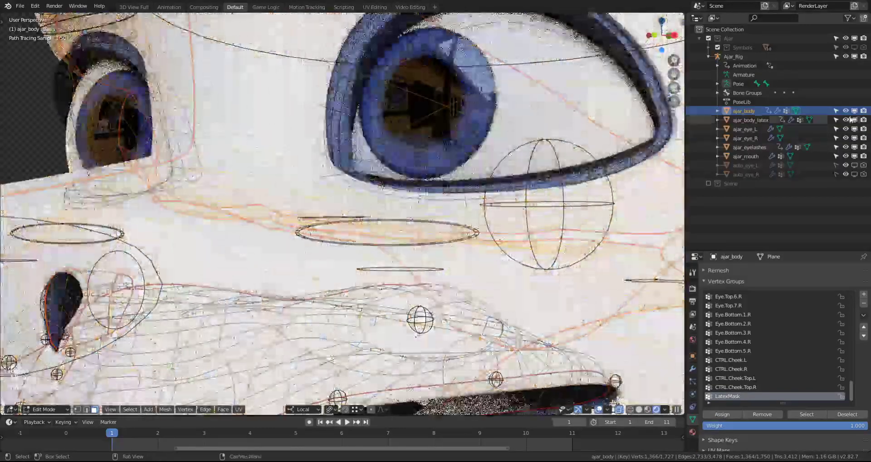
Step: Hide ajar_body_latex in both the viewport and renders, and clear the mesh selection on ajar_body
click(862, 121)
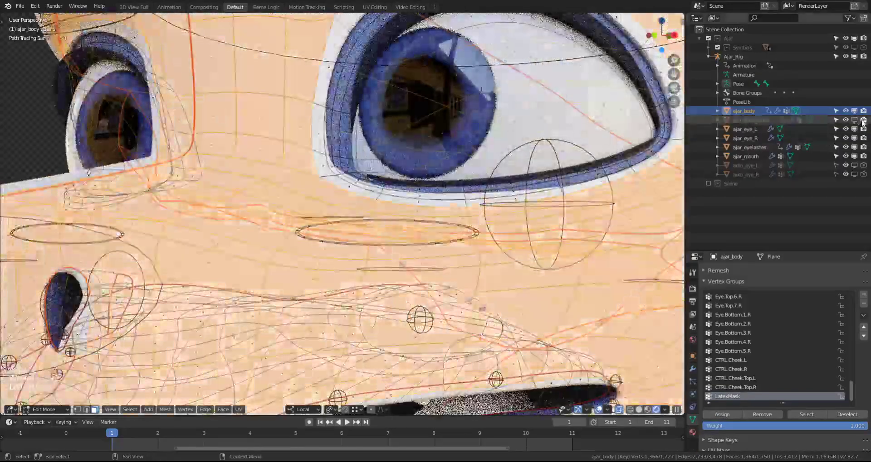
click(862, 121)
shift+middle_drag(471, 45, 407, 144)
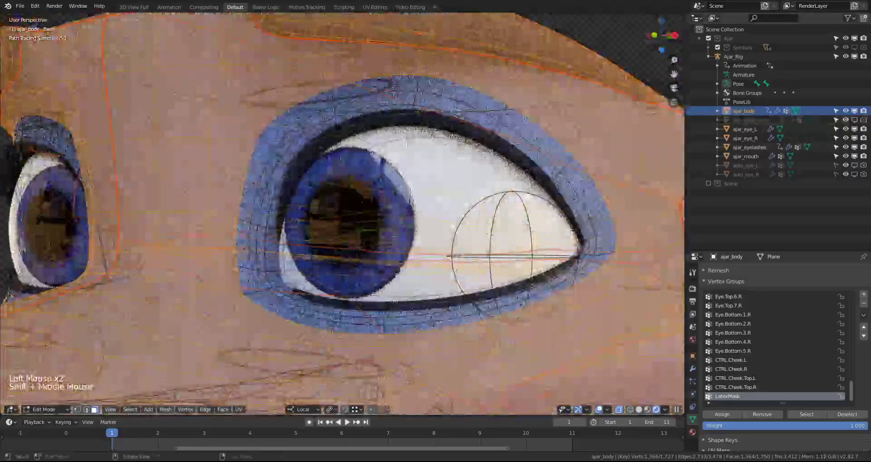
key(alt+a)
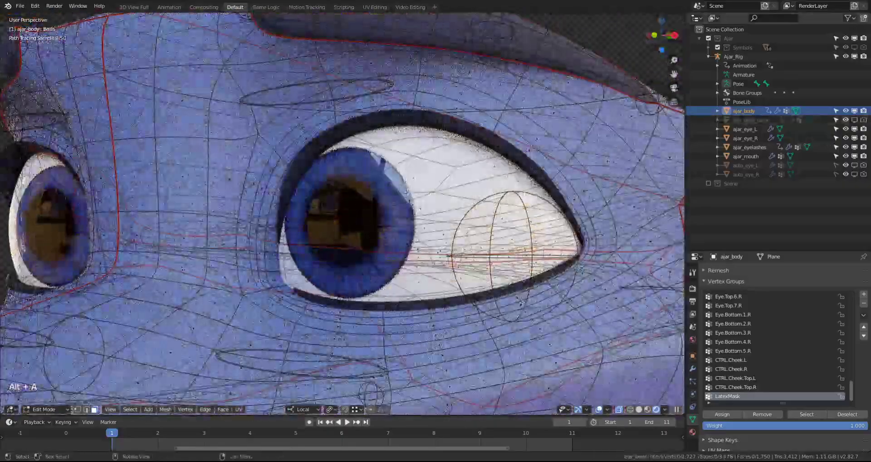
Step: Enable ajar_body's Mask modifier display in Edit Mode and on the editing cage
middle_drag(407, 192, 391, 196)
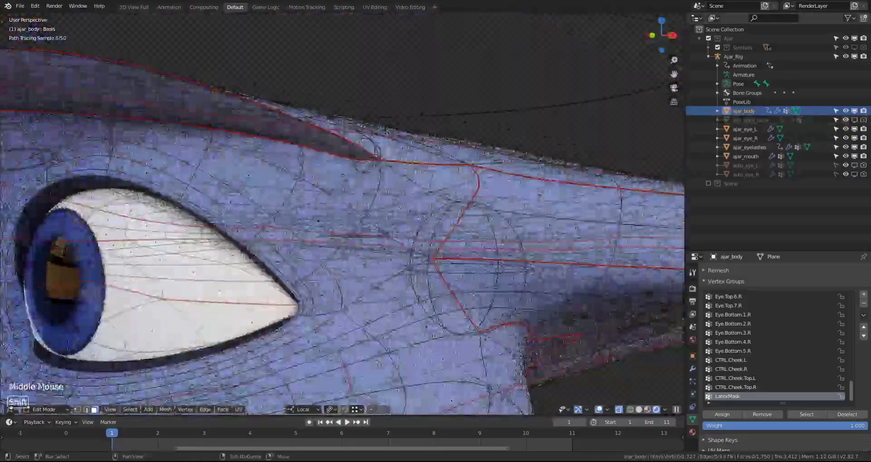
shift+middle_drag(181, 240, 304, 233)
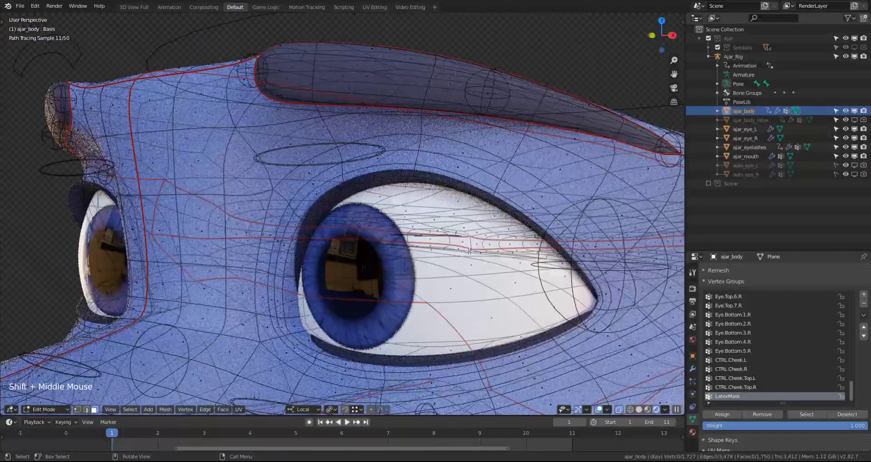
scroll(469, 251, down, 3)
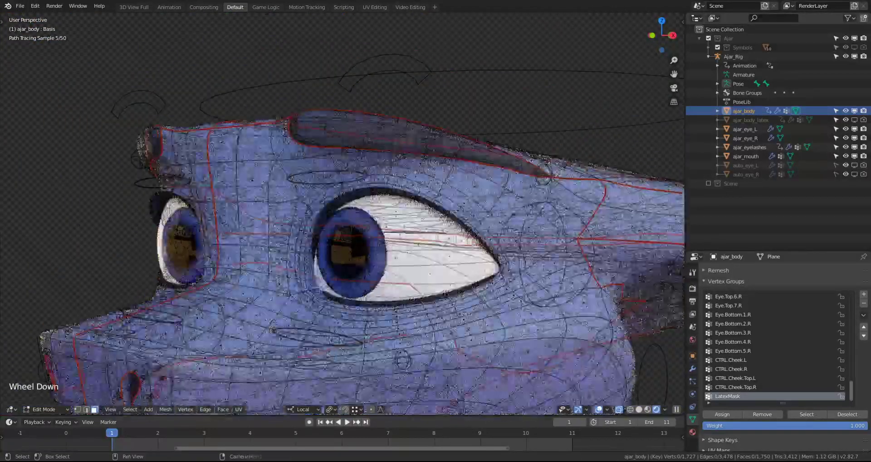
click(691, 370)
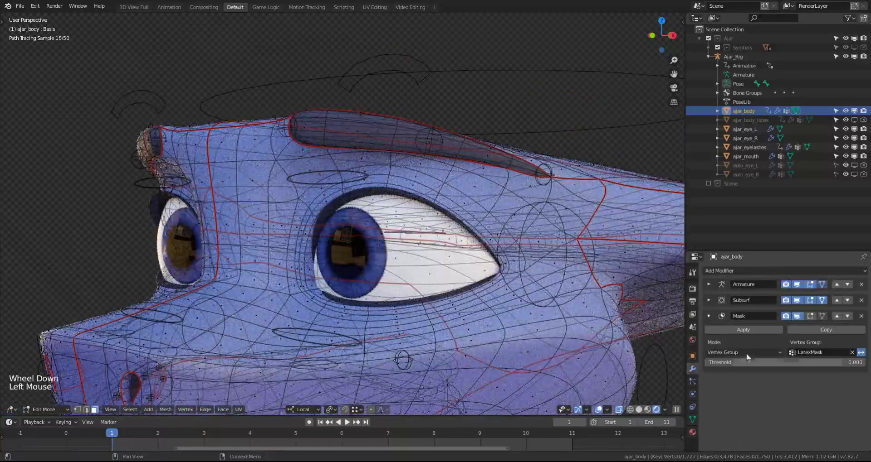
click(810, 316)
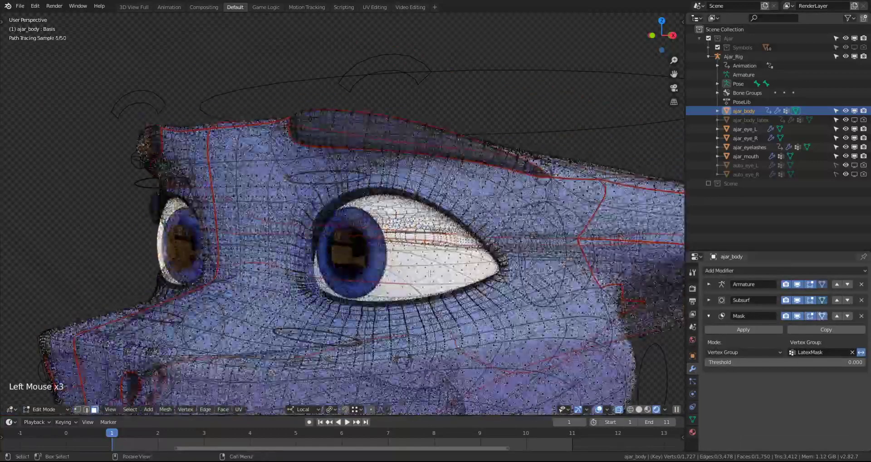
middle_drag(422, 255, 322, 222)
Step: Switch to edge selection and hide the ajar_eye_L and ajar_eye_R eyeballs in the viewport
key(2)
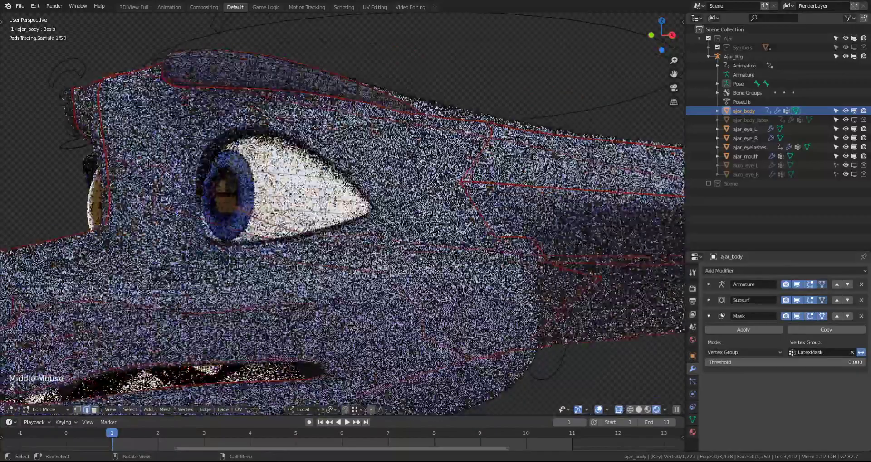
shift+middle_drag(263, 154, 321, 173)
middle_drag(321, 172, 291, 177)
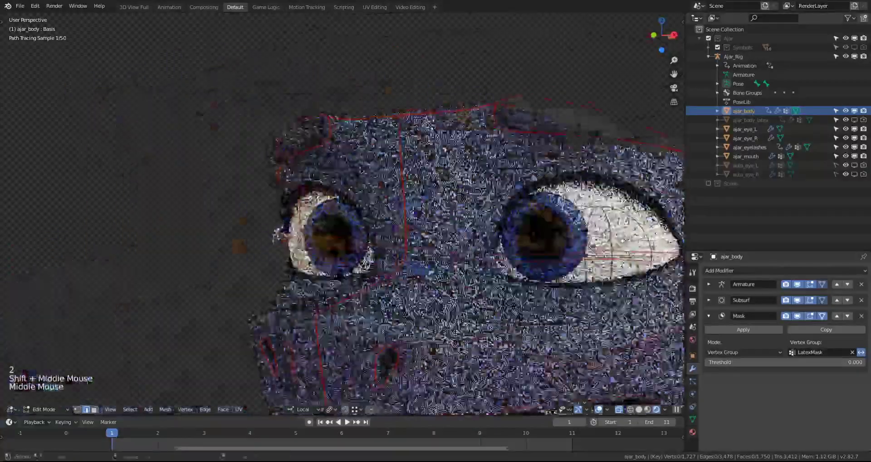
shift+middle_drag(530, 236, 345, 213)
click(854, 129)
click(853, 138)
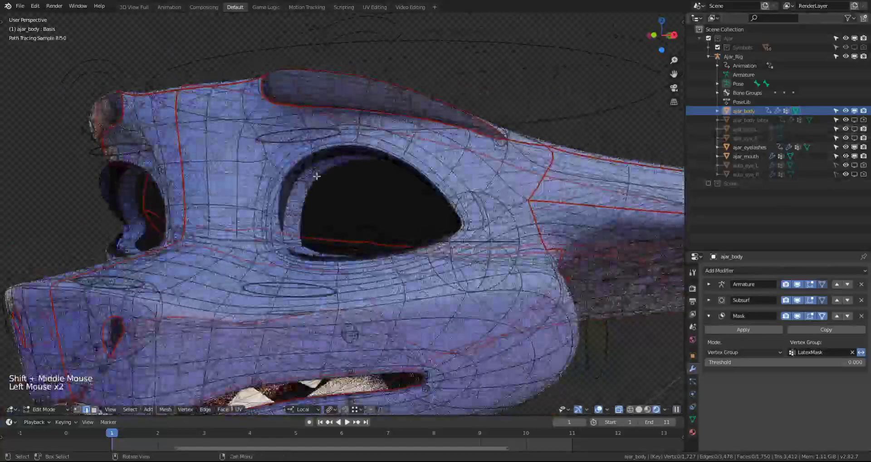
Step: Select the inner edge loops around both eye openings of ajar_body
alt+click(320, 178)
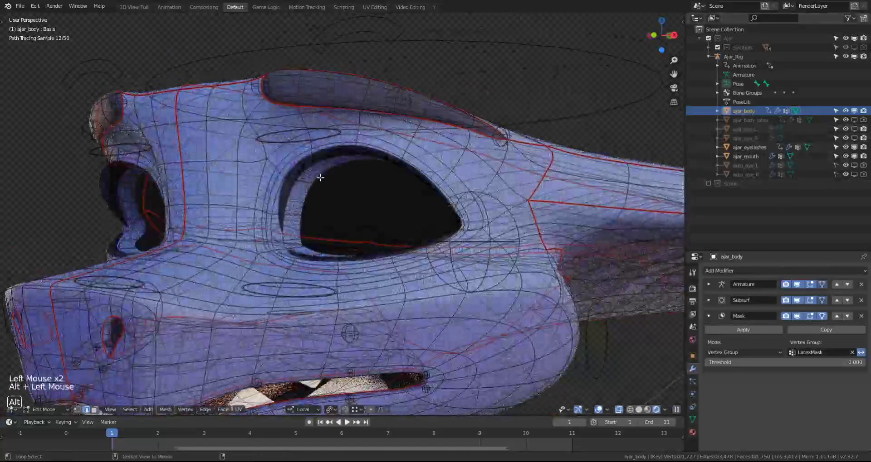
middle_drag(320, 177, 249, 190)
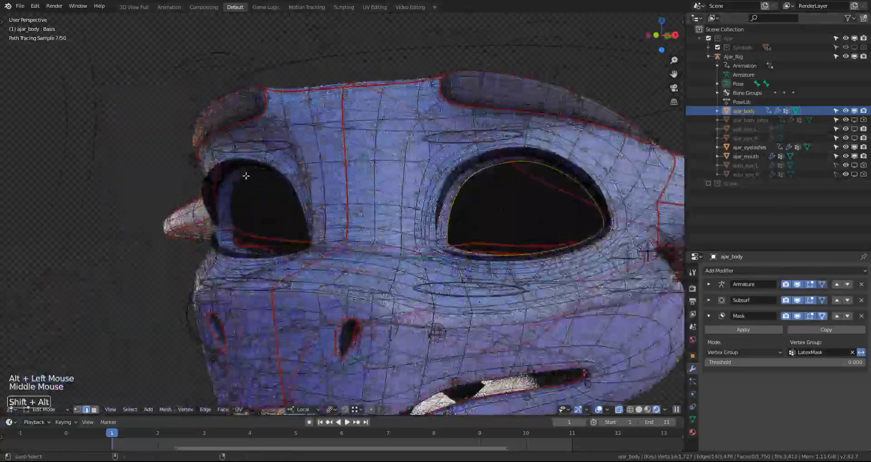
alt+shift+click(245, 176)
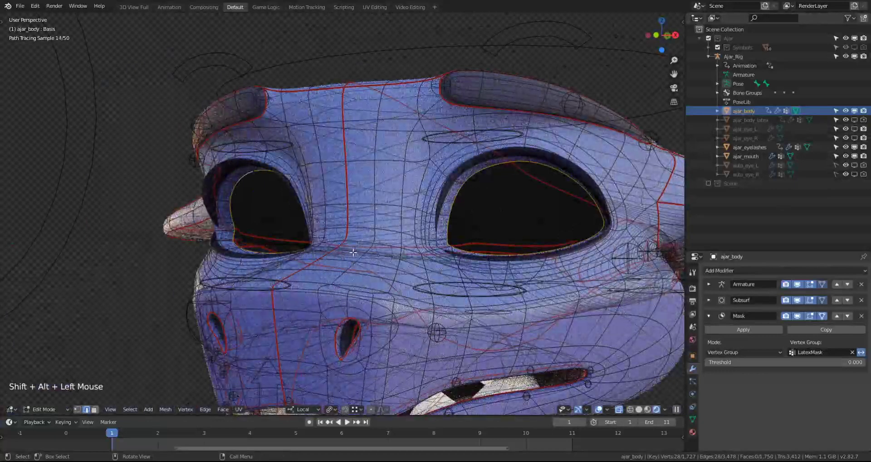
Step: Grow the selection around both eye openings of ajar_body four times and switch to face selection
key(ctrl+KP_Add)
key(ctrl+KP_Add)
key(ctrl+KP_Add)
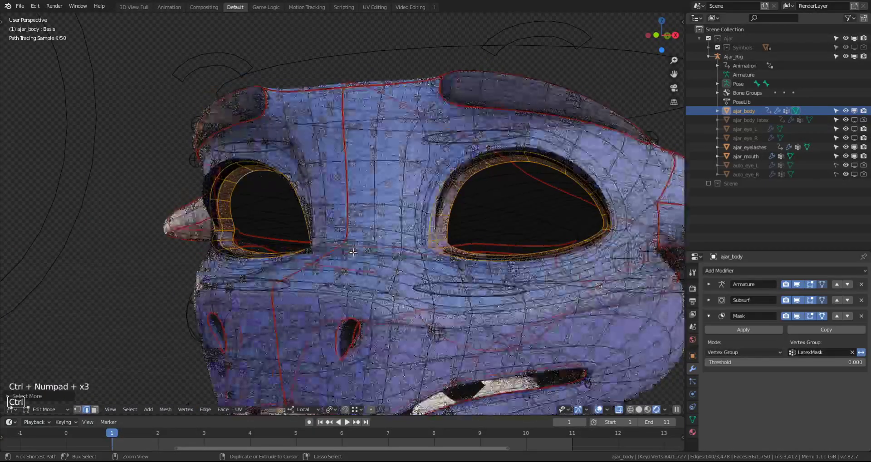
key(ctrl+KP_Add)
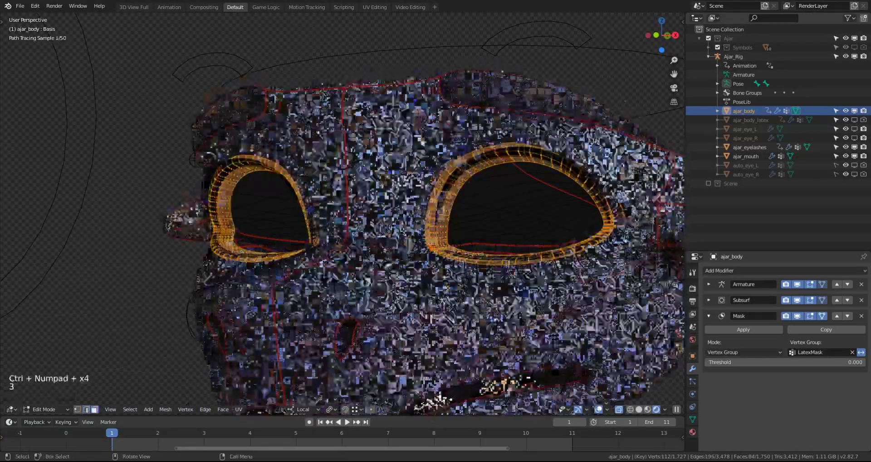
Step: Turn off X-ray, add the inner face loop of one nostril to the selection, and undo the stray snout loop
shift+middle_drag(392, 326, 391, 250)
scroll(391, 250, up, 4)
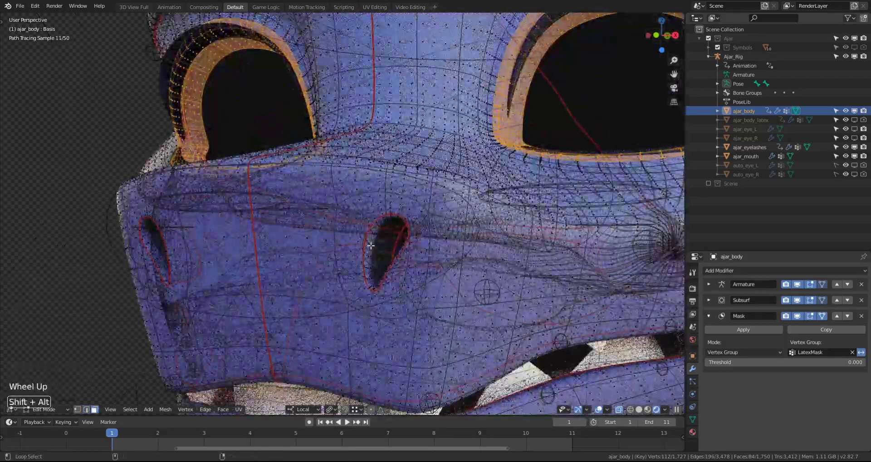
key(z)
key(alt+z)
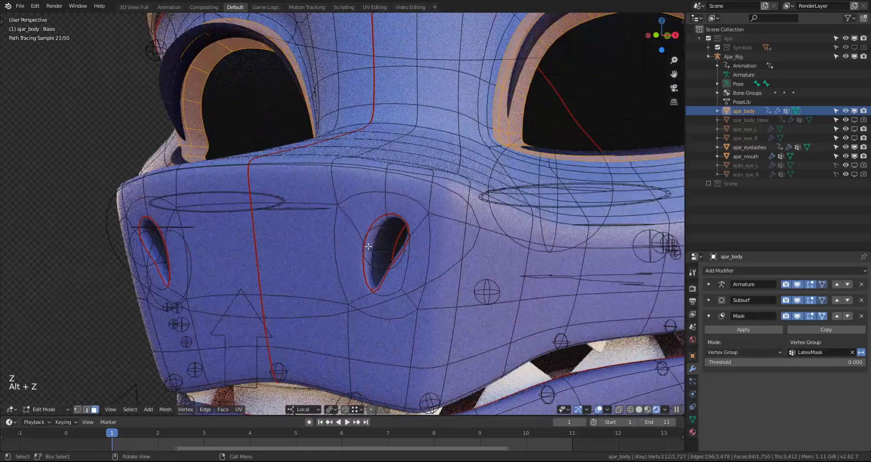
scroll(368, 247, up, 4)
alt+shift+click(494, 318)
alt+shift+click(498, 317)
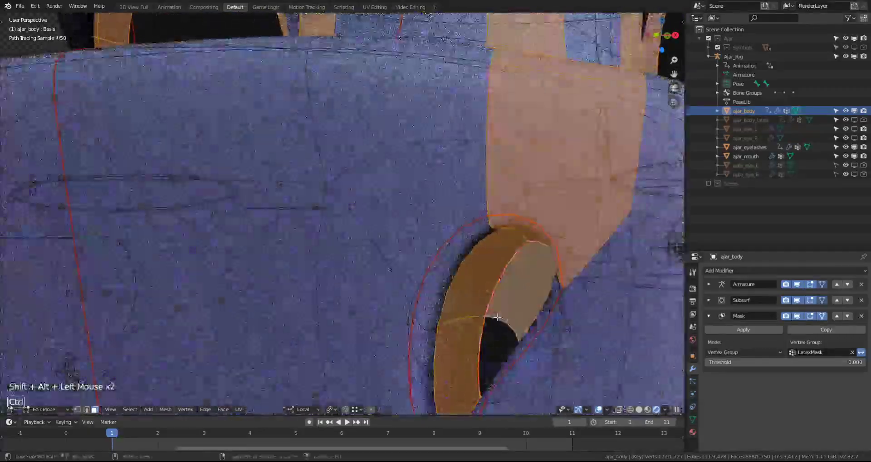
key(ctrl+z)
Step: Add the face loop along the same nostril's outer rim to the selection
middle_drag(500, 317, 476, 317)
key(KP_Decimal)
scroll(344, 218, up, 2)
shift+middle_drag(345, 218, 300, 204)
scroll(327, 195, up, 3)
scroll(299, 204, up, 2)
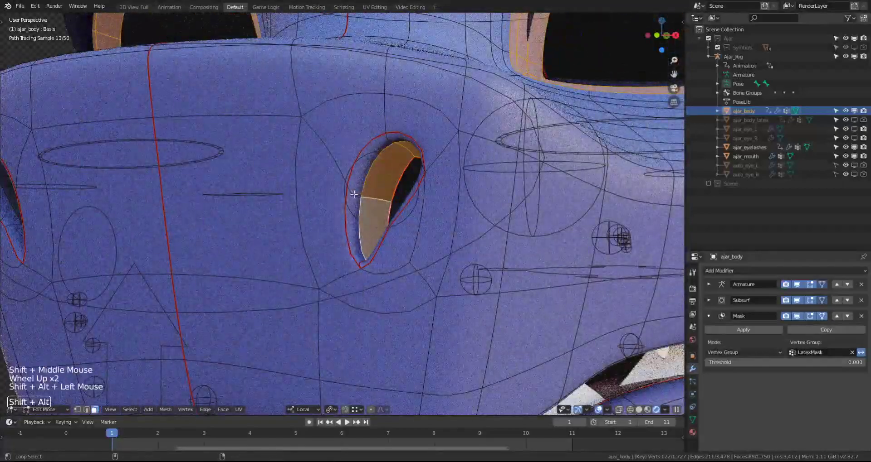
alt+shift+click(354, 194)
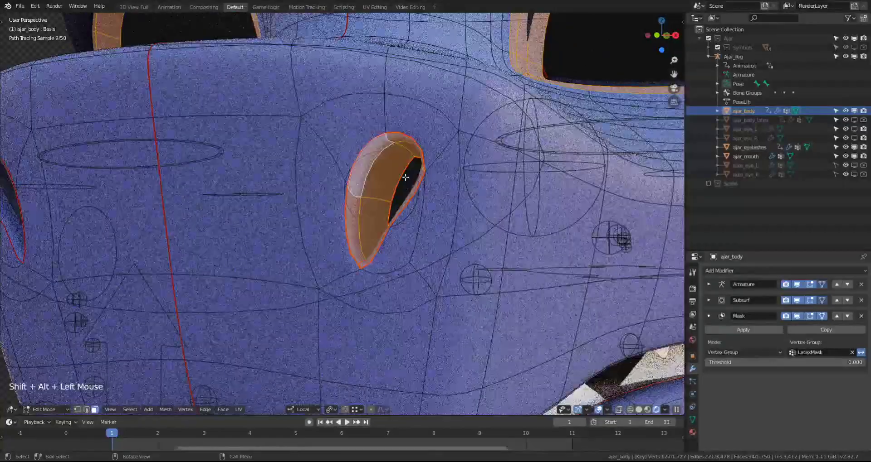
Step: Add the remaining faces inside that nostril and the face loops of the opposite nostril to the selection with Circle Select
mouse_move(399, 195)
middle_down()
mouse_move(412, 213)
mouse_move(435, 204)
middle_up()
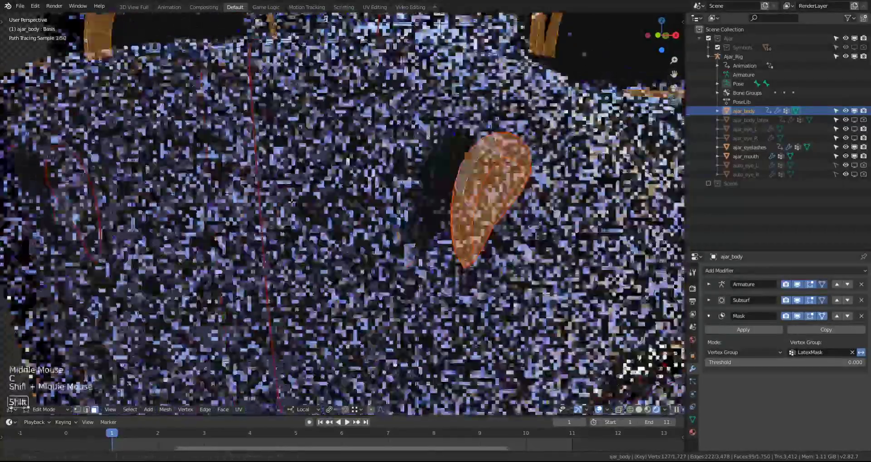
middle_drag(292, 202, 469, 211)
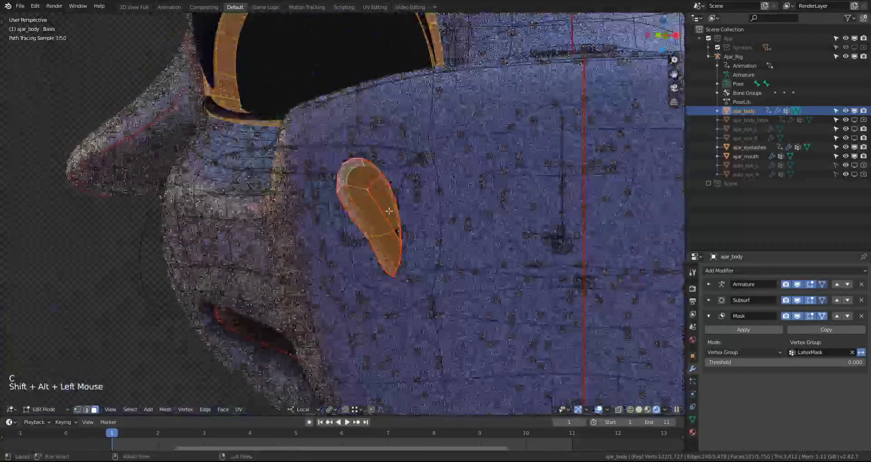
middle_drag(389, 211, 415, 241)
key(c)
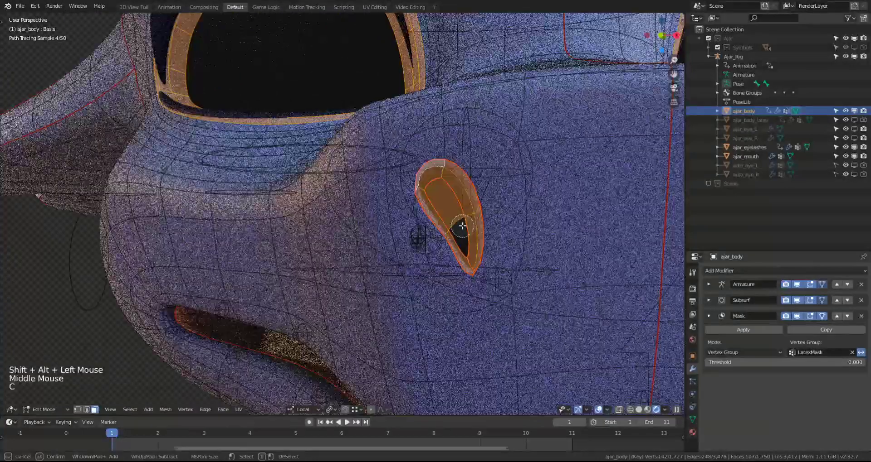
Step: Add the linked mouth interior and the face loop around the lips to the selection
scroll(416, 240, down, 4)
middle_drag(134, 241, 481, 237)
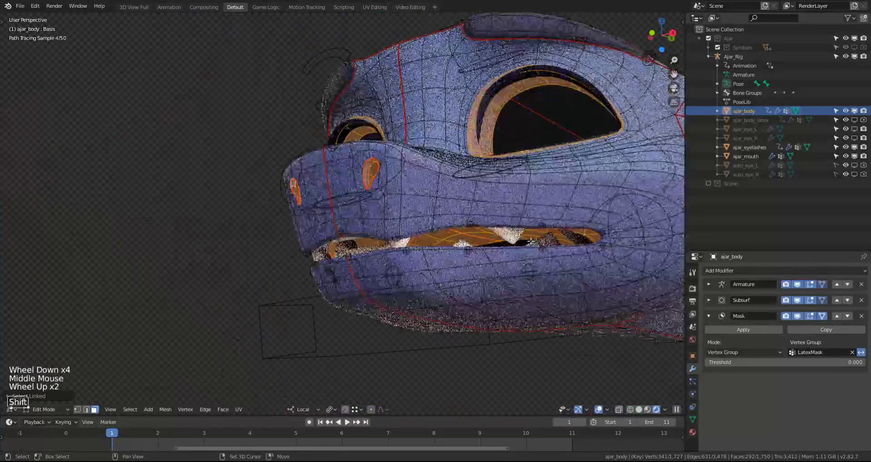
scroll(499, 225, up, 4)
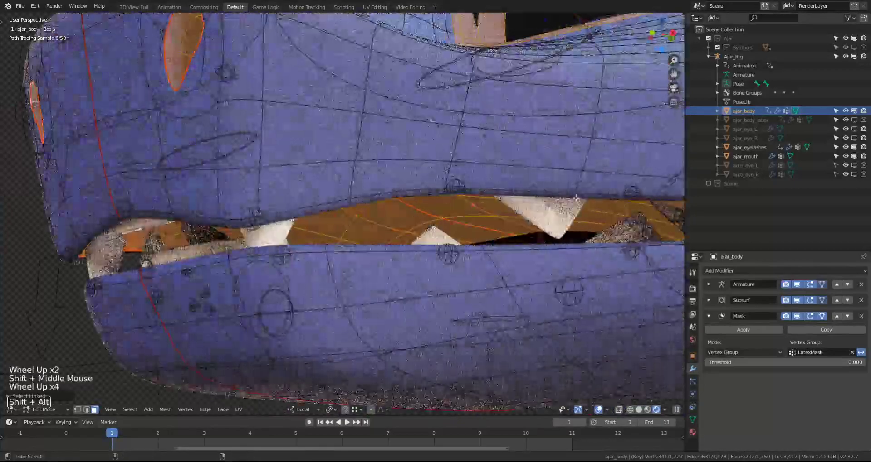
alt+shift+click(574, 195)
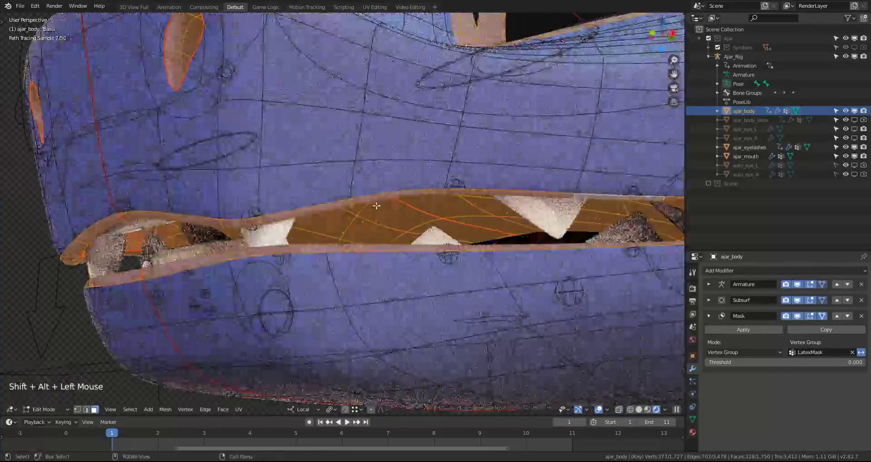
Step: Add the outer face loops around both eye openings to the selection
scroll(395, 234, down, 2)
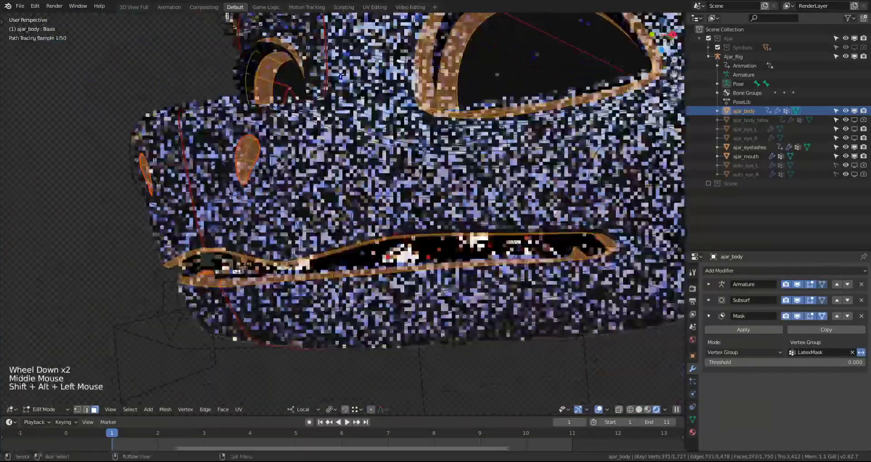
shift+middle_drag(415, 63, 458, 145)
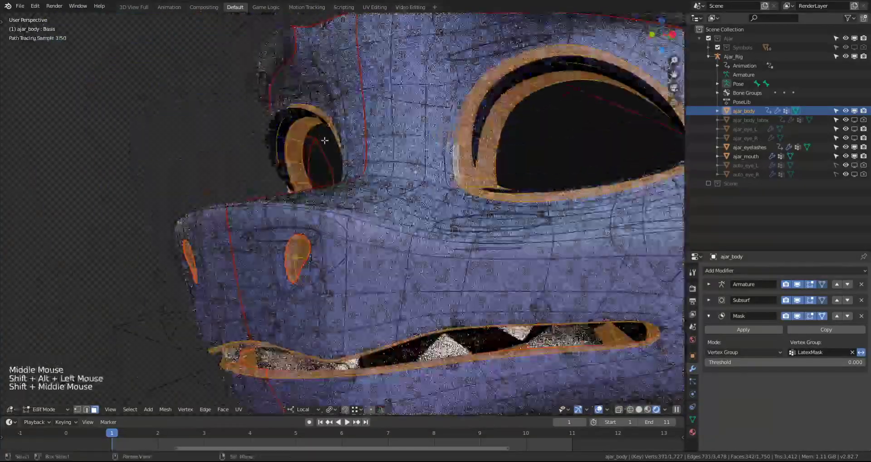
middle_drag(318, 142, 368, 161)
alt+shift+click(315, 110)
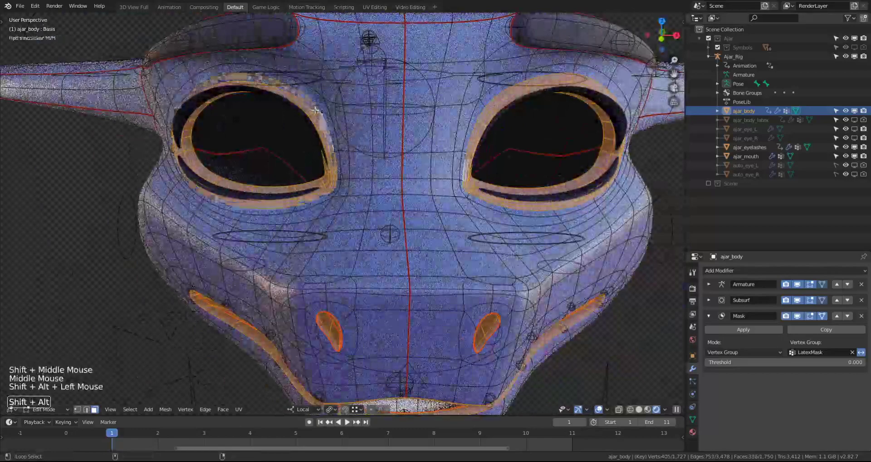
Step: Invert the face selection and assign it to the LatexMask vertex group of ajar_body
middle_drag(369, 82, 419, 235)
scroll(459, 240, down, 2)
shift+middle_drag(444, 272, 450, 282)
scroll(451, 283, down, 1)
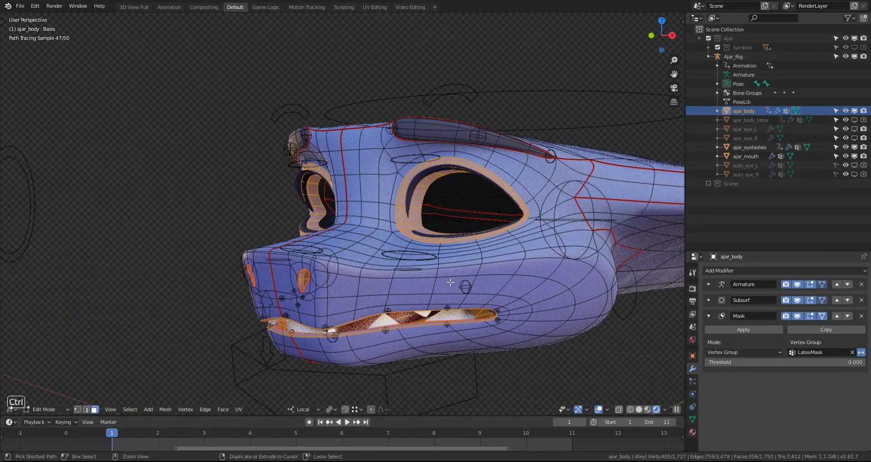
key(ctrl+i)
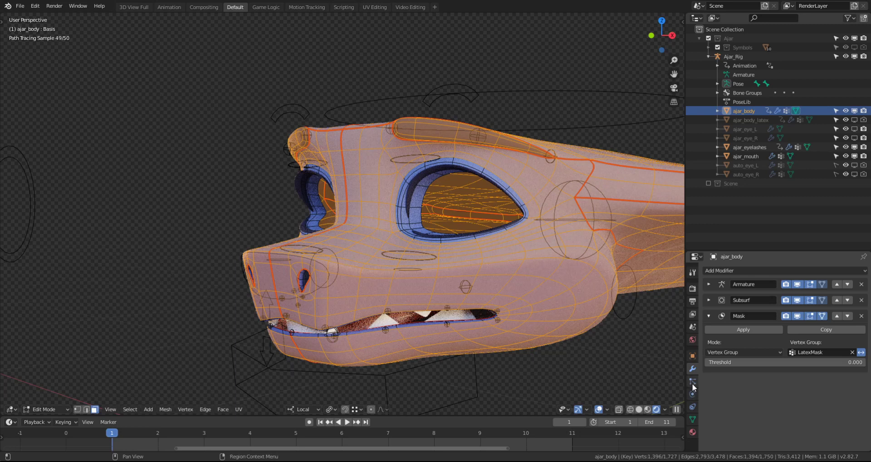
click(692, 419)
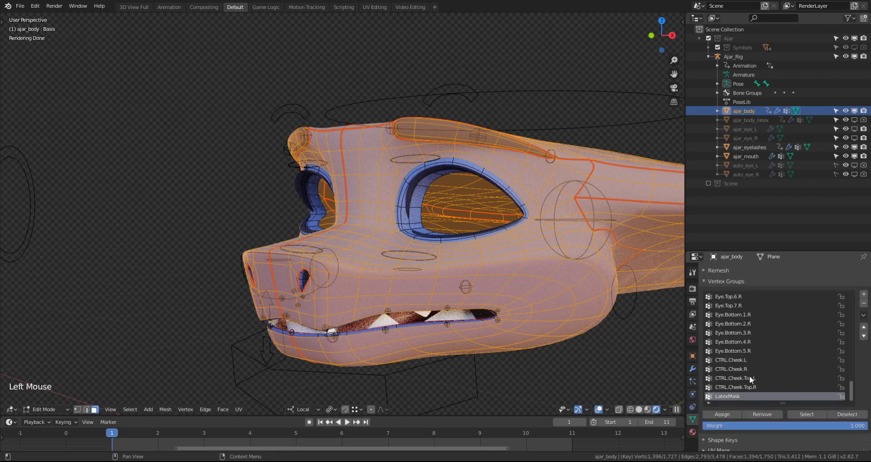
click(718, 416)
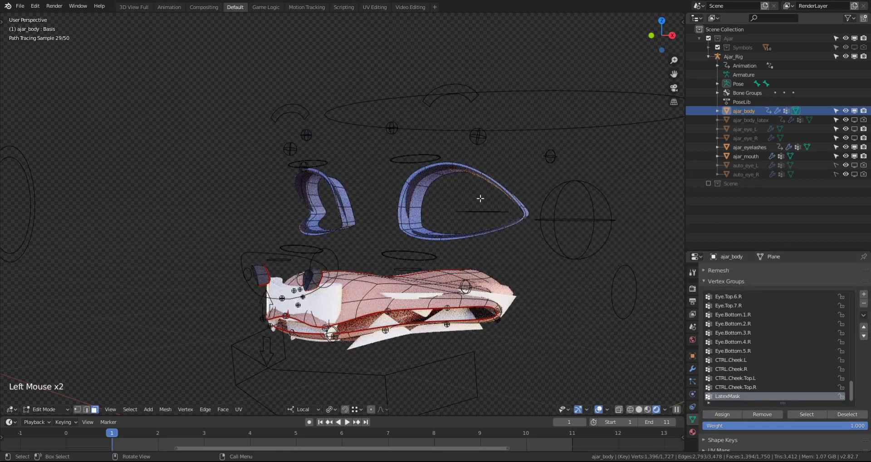
Step: Show ajar_body_latex in the viewport over the masked ajar_body
middle_drag(496, 215, 513, 249)
scroll(509, 254, down, 3)
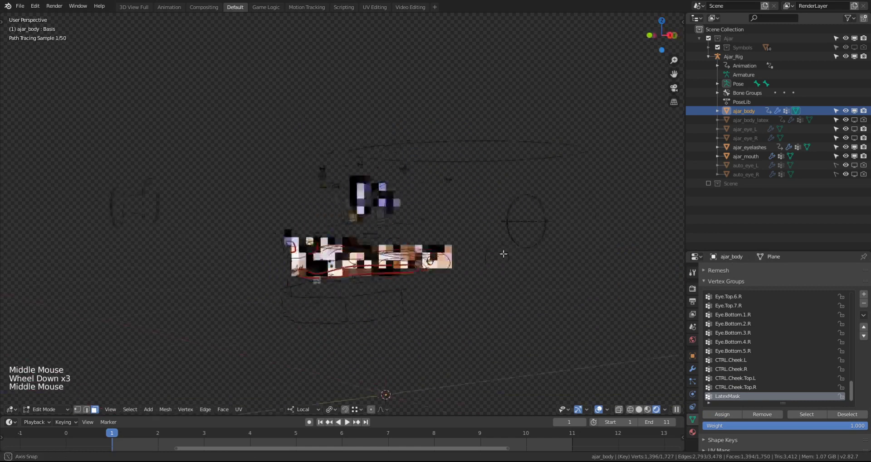
scroll(517, 254, up, 3)
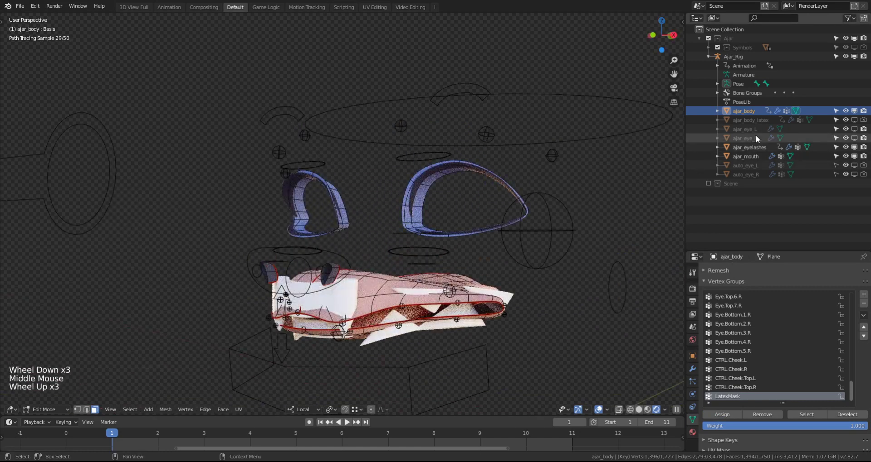
click(854, 120)
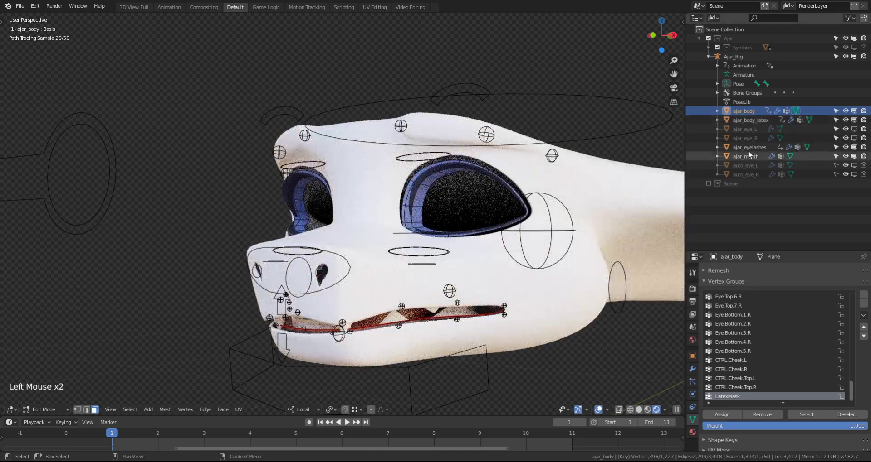
Step: Check the eye area in Object Mode, then disable the Mask modifier's Edit Mode display on ajar_body
mouse_move(433, 292)
shift+middle_down()
mouse_move(359, 267)
mouse_move(340, 249)
shift+middle_up()
key(Tab)
scroll(399, 178, up, 2)
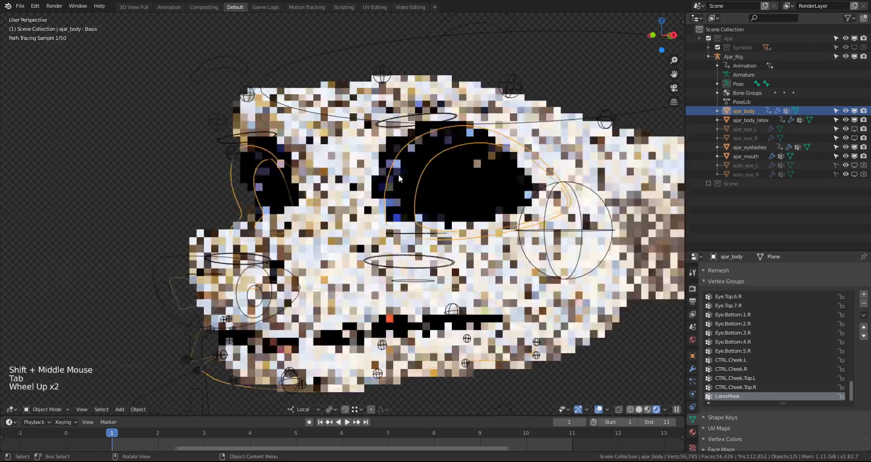
key(Tab)
shift+middle_drag(399, 179, 382, 222)
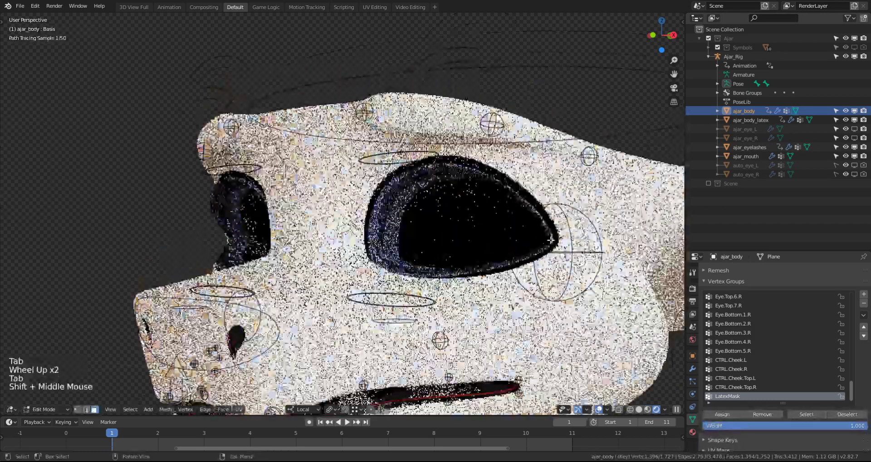
click(693, 369)
click(811, 316)
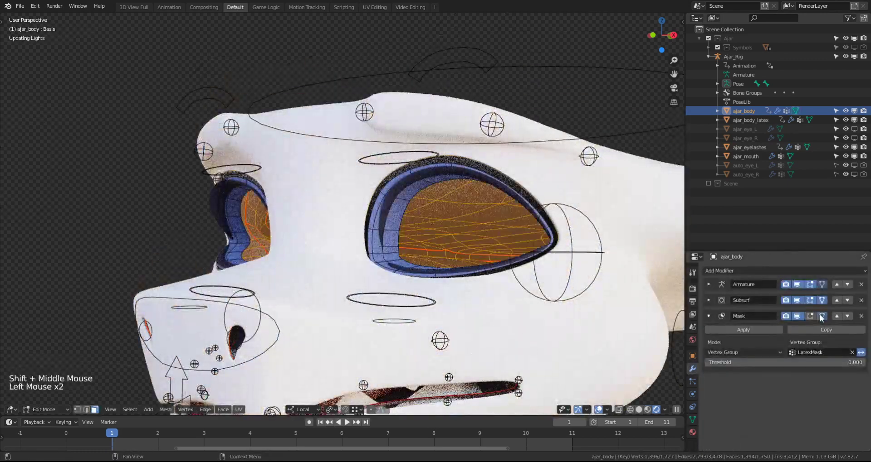
Step: Select only the outer face loops around both eye openings and grow the selection once
scroll(409, 182, up, 2)
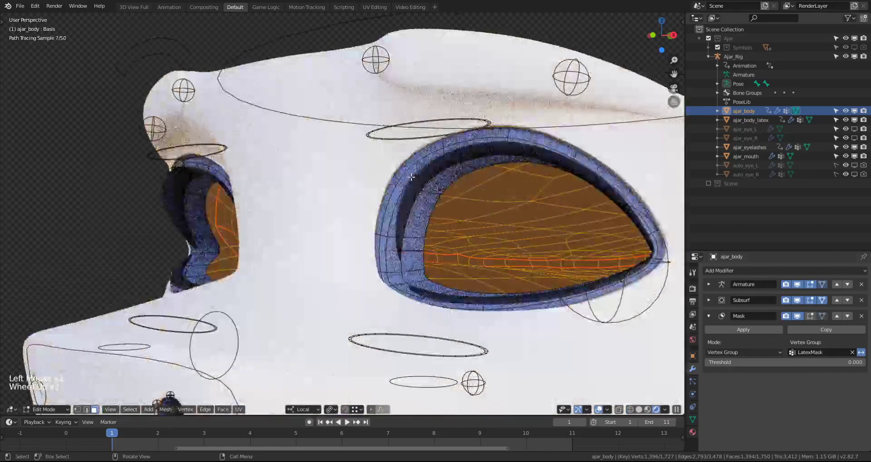
alt+click(396, 177)
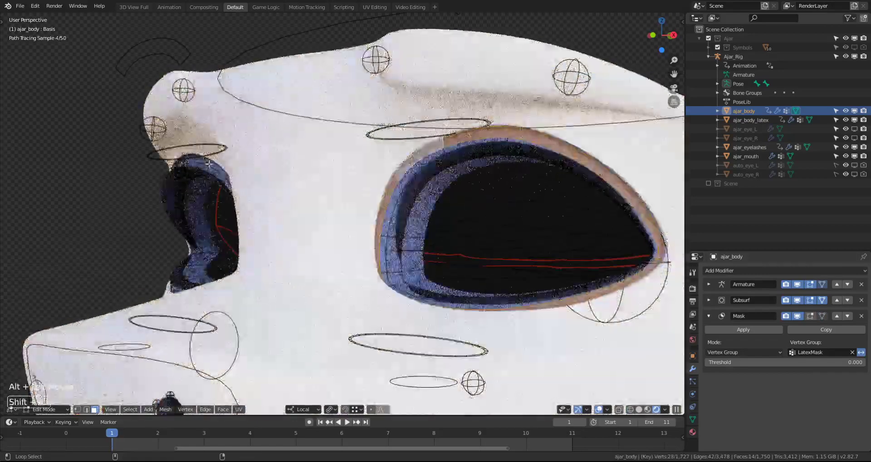
alt+shift+click(209, 163)
key(ctrl+KP_Add)
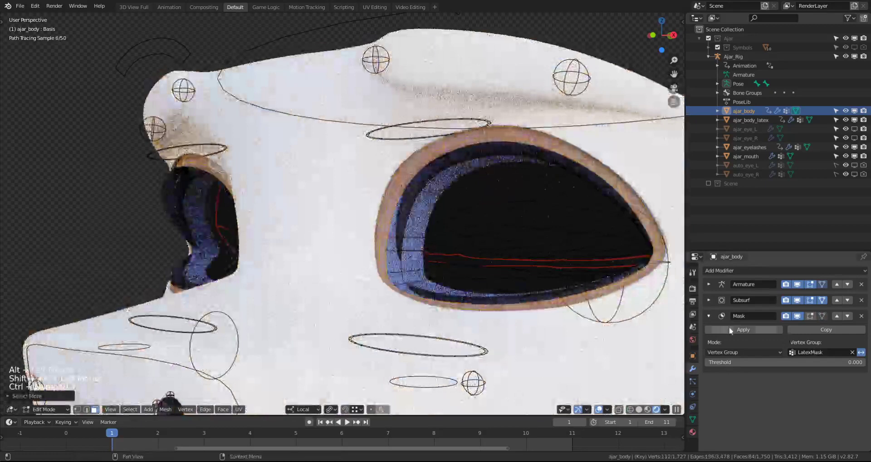
Step: Assign the selected eye rim faces to the LatexMask vertex group and return to Object Mode
click(692, 420)
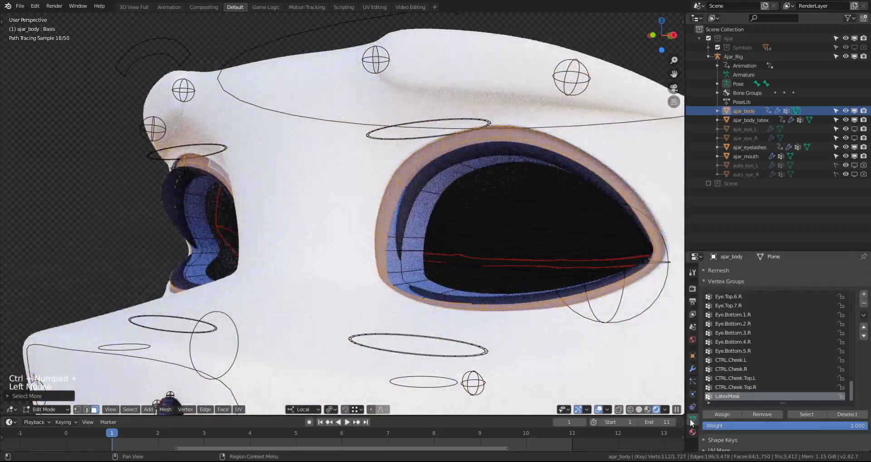
click(726, 414)
key(Tab)
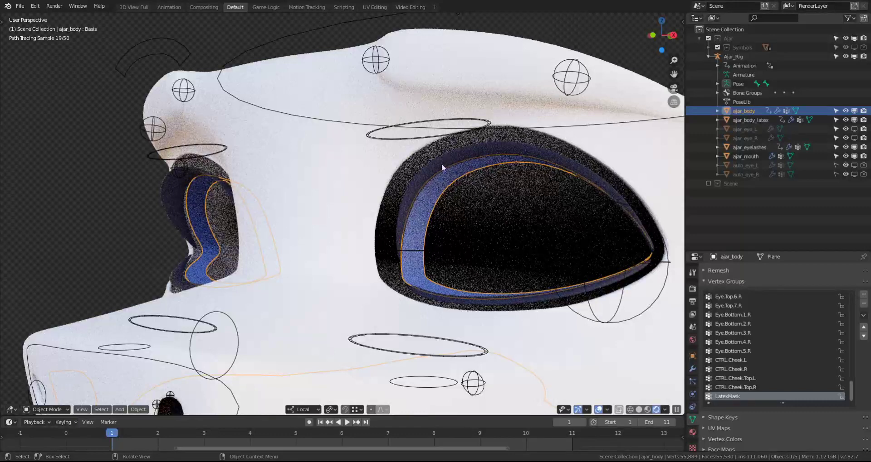
Step: Compare the masked eye opening with the selected rim faces in Object Mode and Edit Mode
middle_drag(439, 200, 417, 203)
key(Tab)
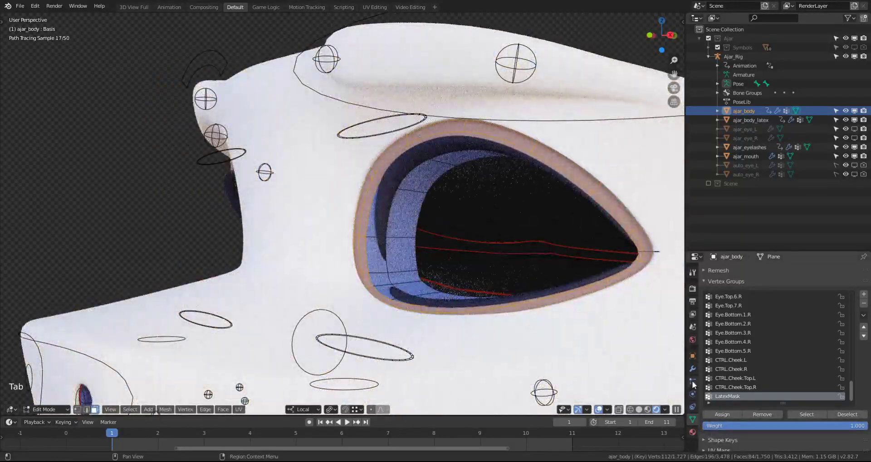
key(Tab)
key(Tab)
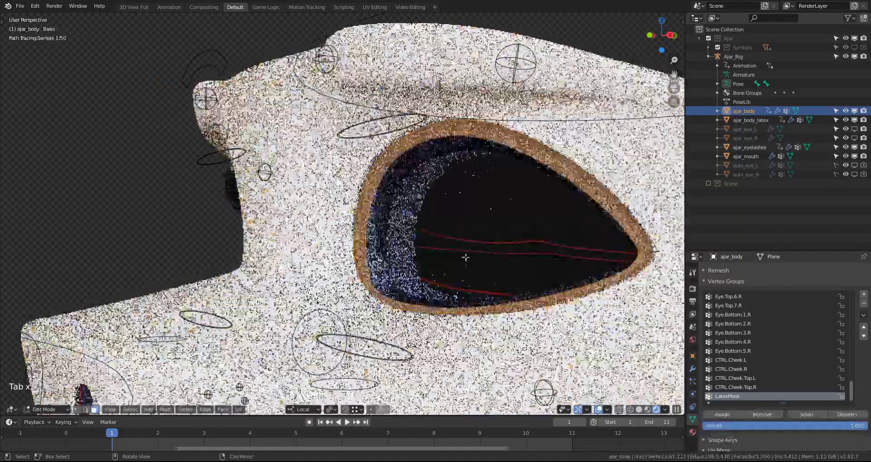
click(482, 268)
key(Tab)
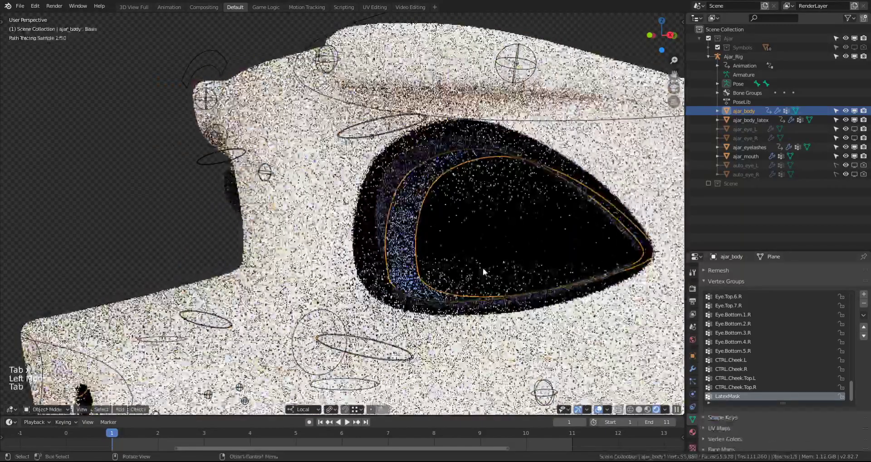
key(Tab)
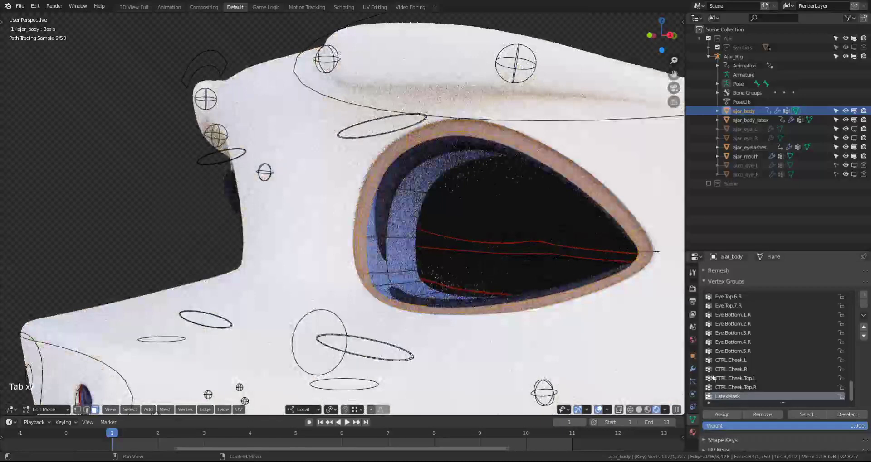
Step: Turn off vertex group inversion in ajar_body's Mask modifier, return to Object Mode and hide ajar_body_latex in the viewport
click(692, 369)
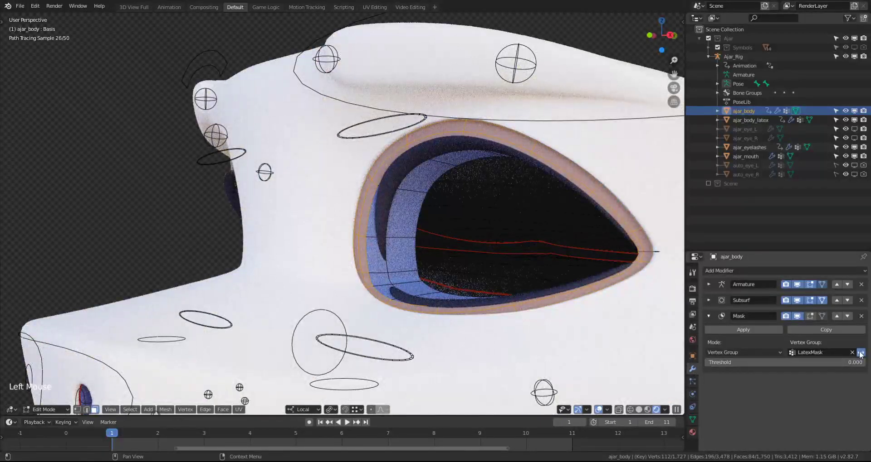
key(Tab)
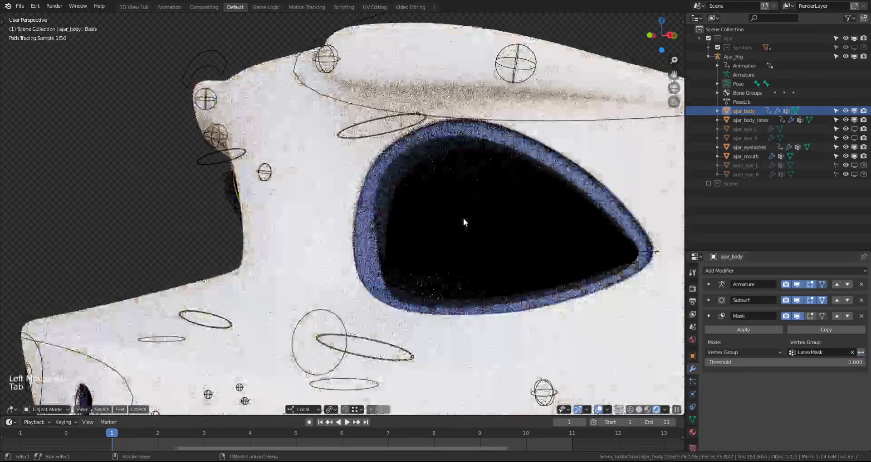
scroll(469, 222, down, 3)
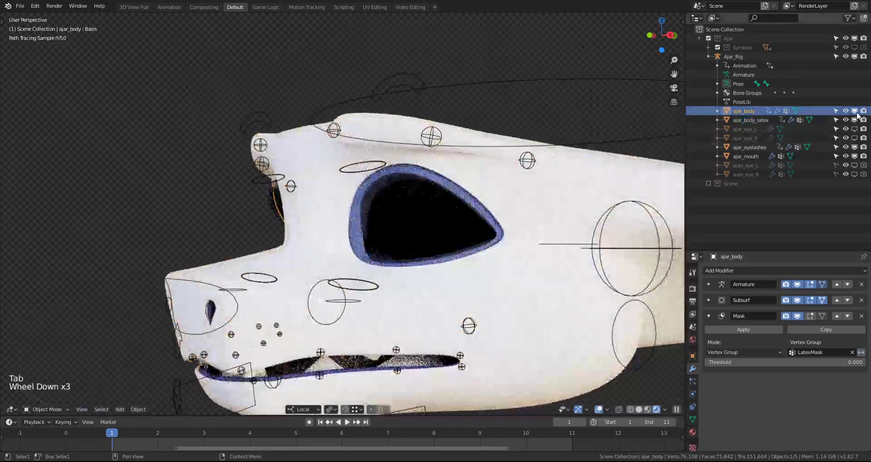
click(855, 121)
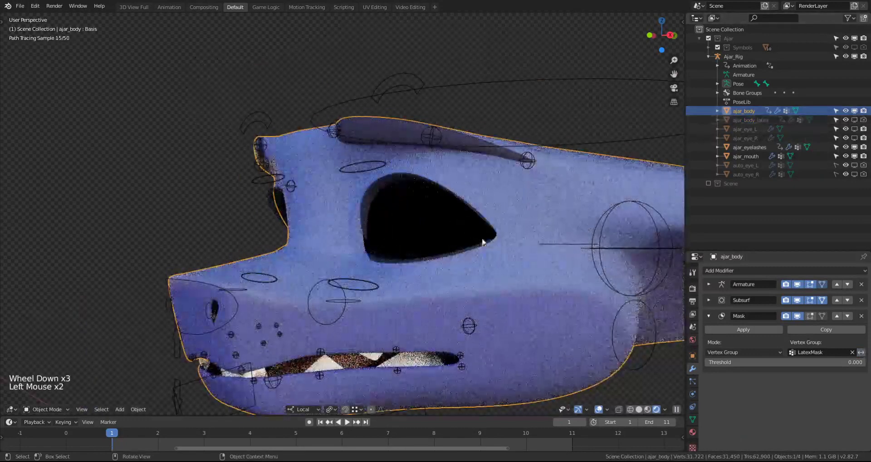
Step: Select the LatexMask vertex group's faces in Edit Mode to examine its coverage around the eye socket
key(Tab)
scroll(422, 223, up, 3)
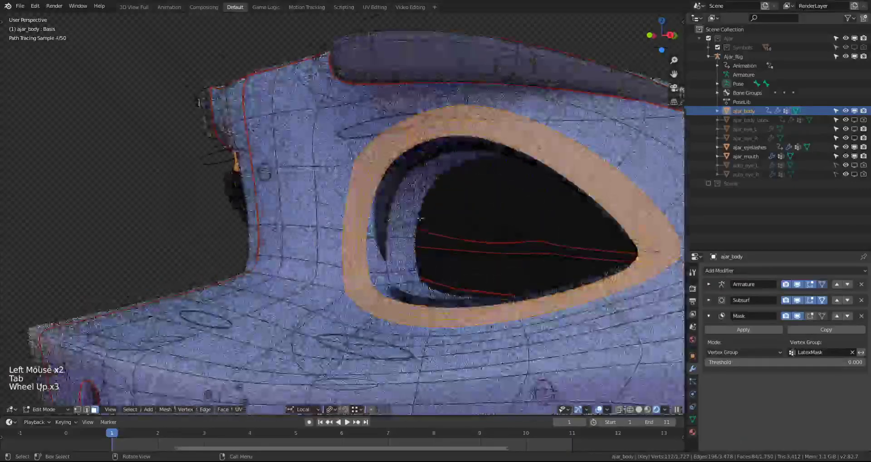
alt+click(420, 219)
alt+shift+click(380, 186)
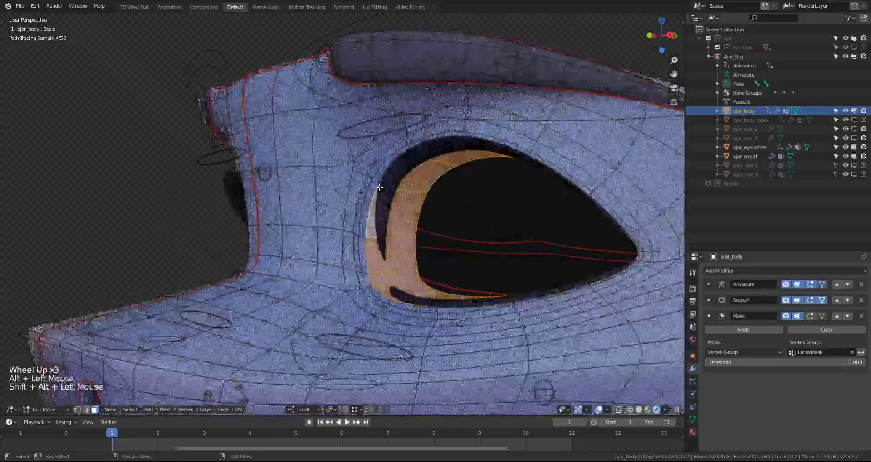
click(692, 419)
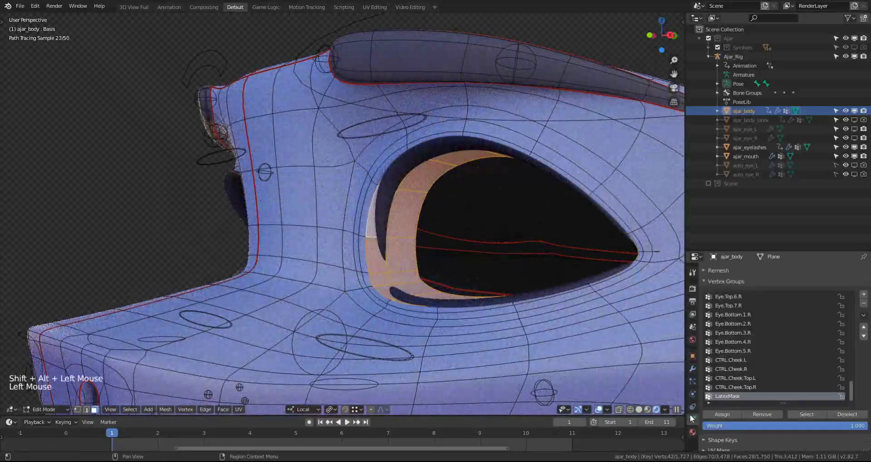
key(alt+a)
click(802, 415)
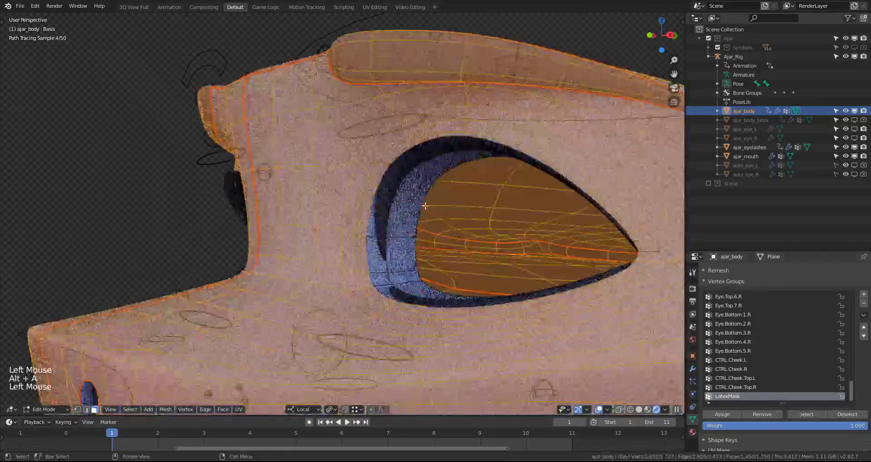
Step: Remove the rim face loops around both eye openings from the LatexMask vertex group and return to Object Mode
alt+shift+click(372, 179)
middle_drag(371, 179, 213, 184)
alt+shift+click(211, 184)
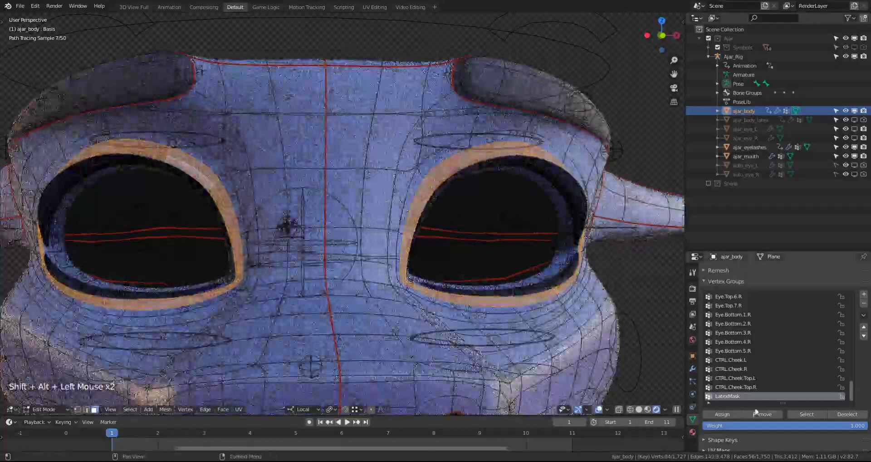
click(762, 415)
key(Tab)
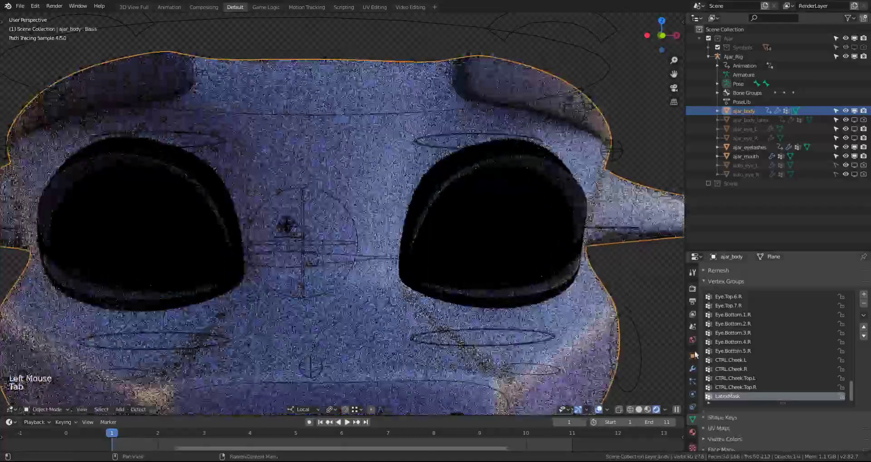
Step: Invert the vertex group in ajar_body's Mask modifier again and show ajar_body_latex in the viewport
click(692, 368)
click(860, 352)
middle_drag(560, 265, 526, 248)
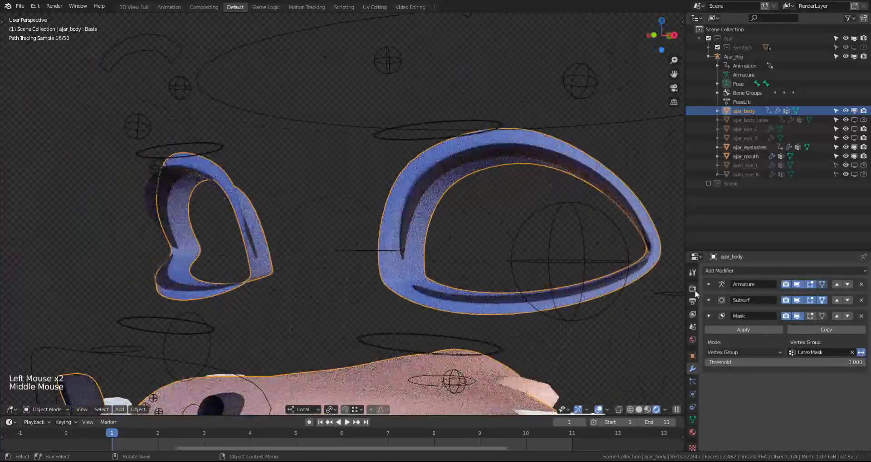
click(854, 120)
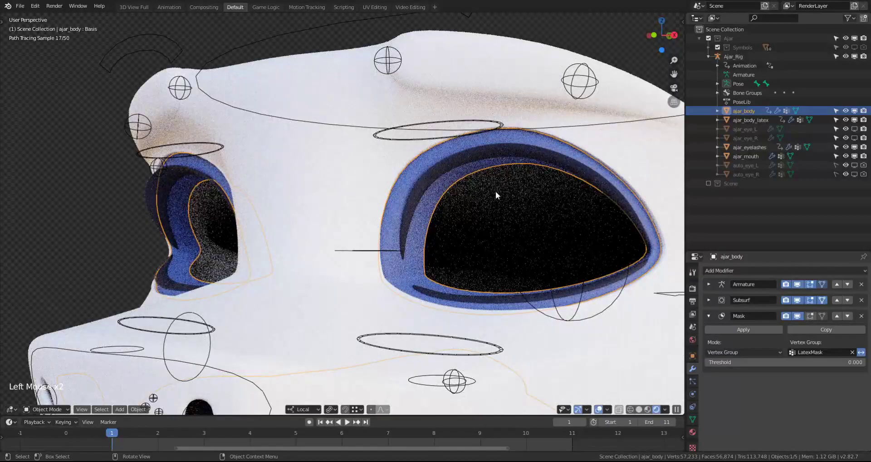
Step: Select the outer rim face loops around both eye openings in Edit Mode, with ajar_body_latex hidden
key(Tab)
shift+middle_drag(495, 191, 435, 208)
scroll(435, 209, up, 3)
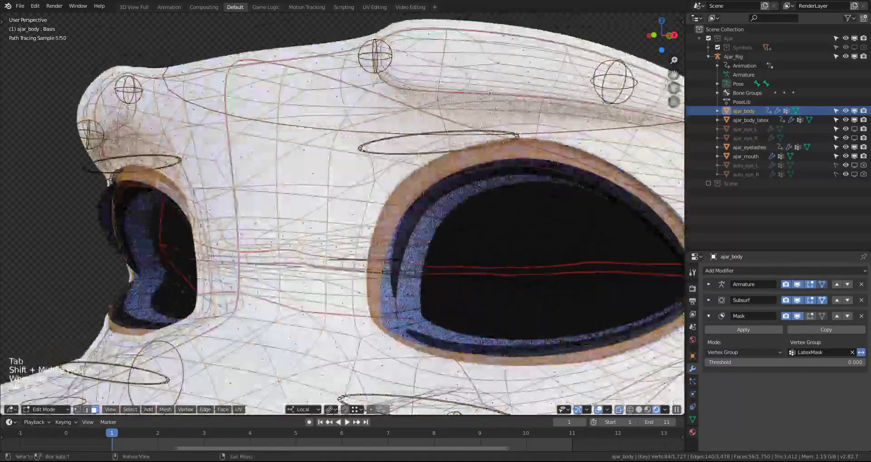
alt+click(450, 141)
middle_drag(451, 142, 499, 150)
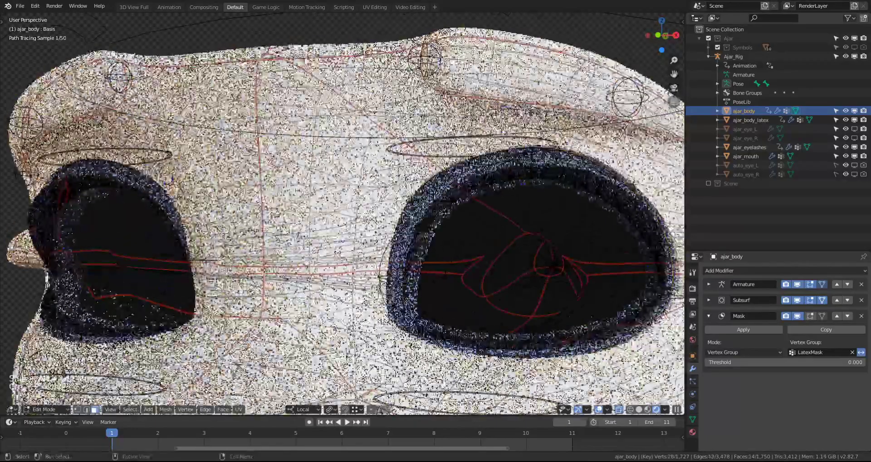
middle_drag(177, 195, 213, 199)
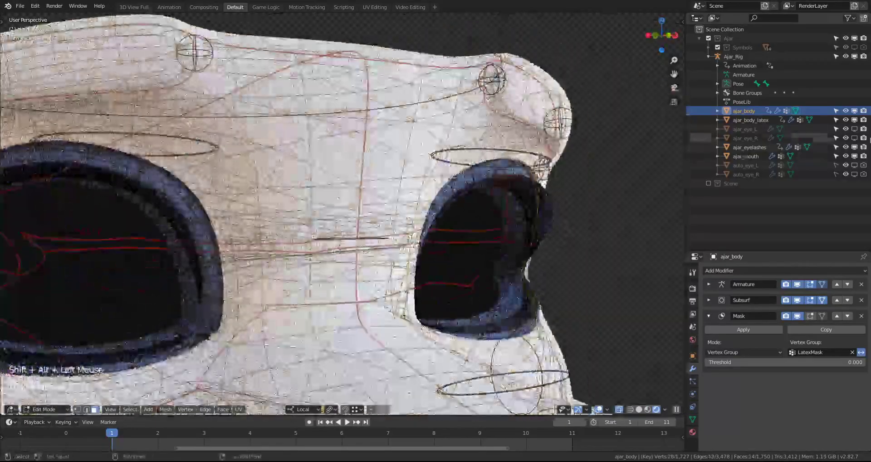
click(853, 120)
click(863, 120)
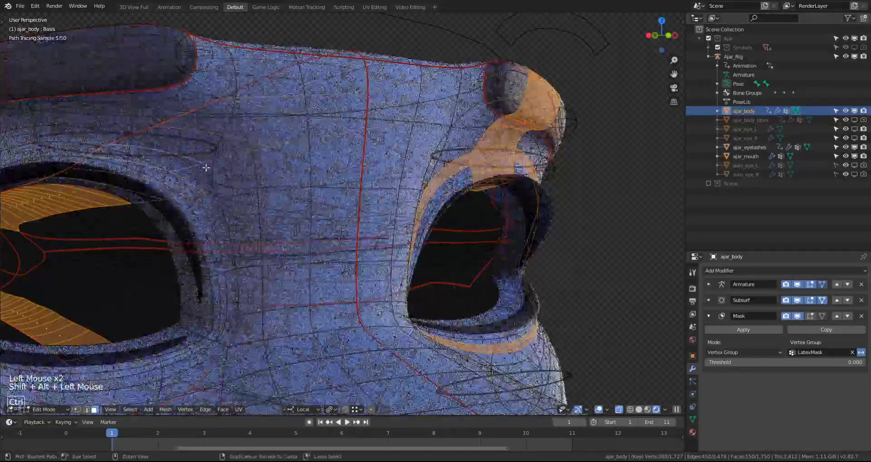
key(ctrl+z)
alt+shift+click(208, 189)
Step: Remove the grown selection of mouth rim faces from the LatexMask vertex group and return to Object Mode
click(692, 420)
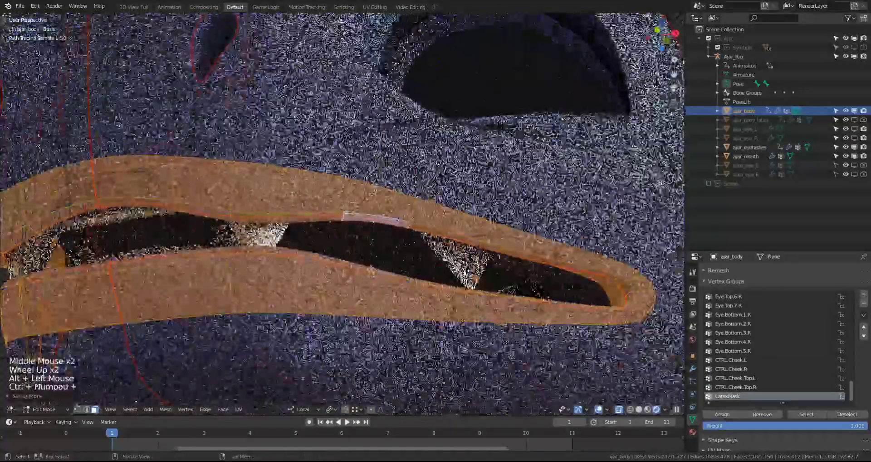
key(Tab)
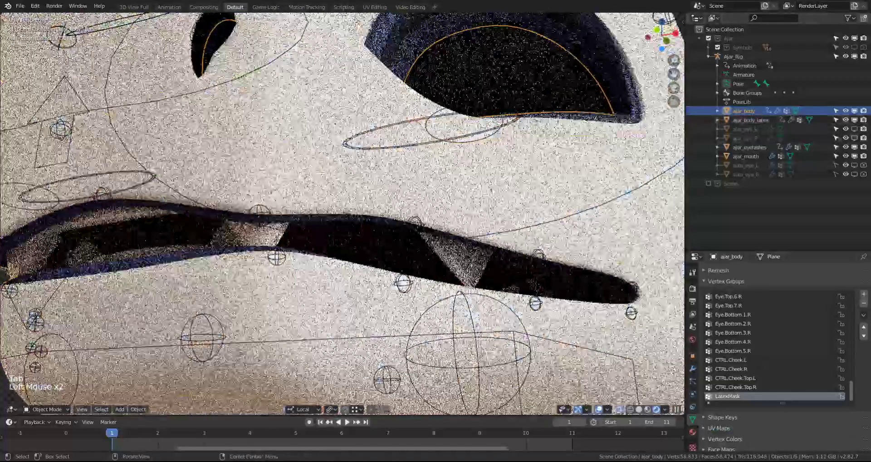
shift+middle_drag(344, 136, 460, 241)
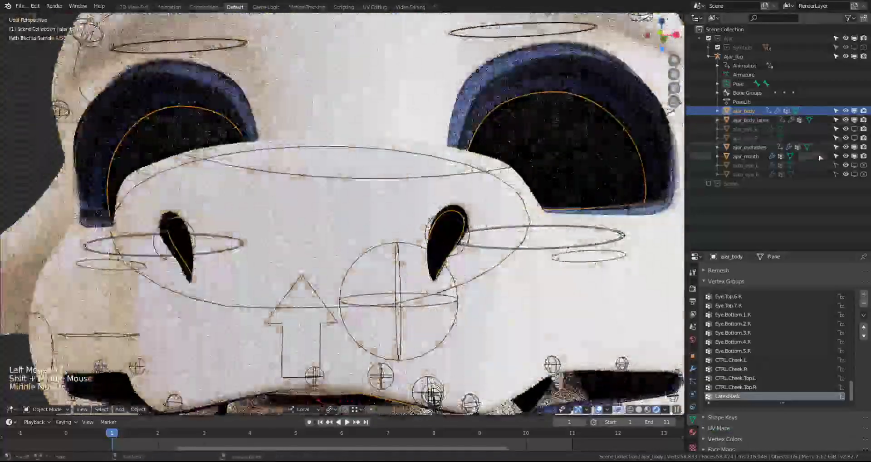
Step: Hide ajar_body_latex and remove the face loops around both nostrils from the LatexMask vertex group, ending in Object Mode
click(855, 112)
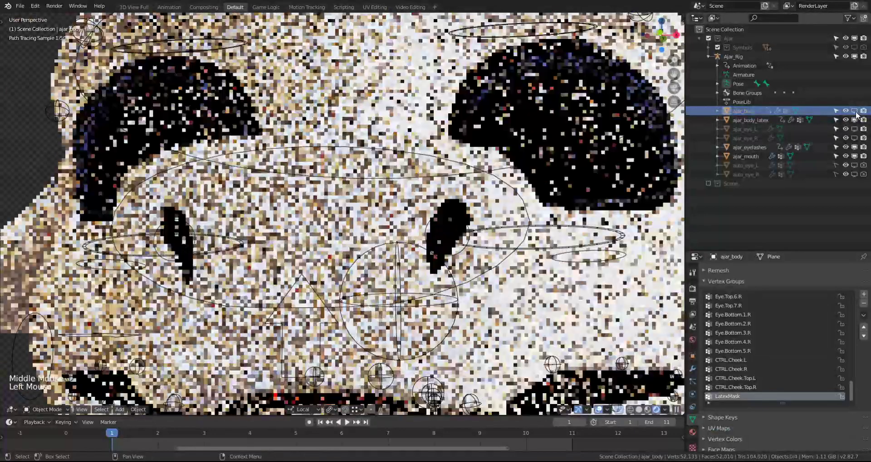
click(854, 112)
click(855, 119)
key(Tab)
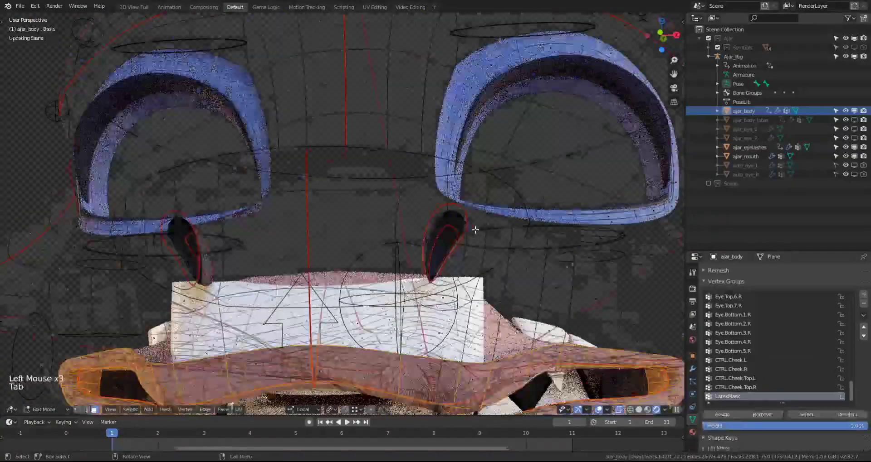
scroll(476, 222, up, 6)
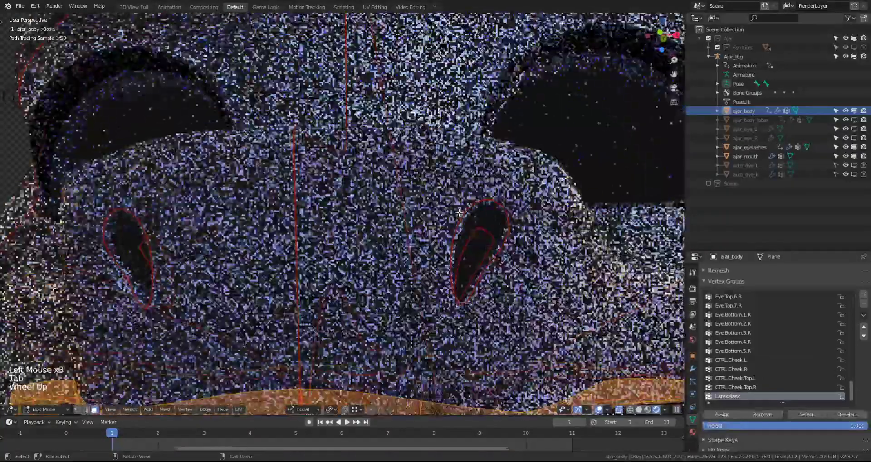
shift+middle_drag(460, 212, 352, 198)
key(alt+z)
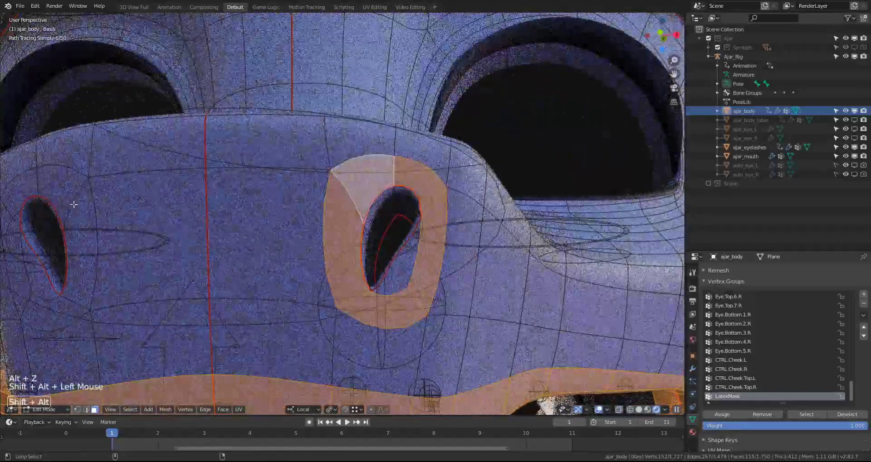
alt+shift+click(74, 205)
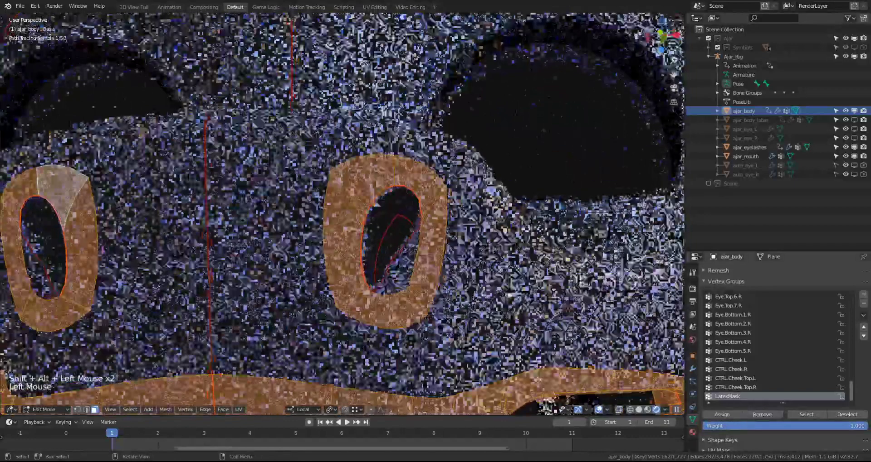
scroll(457, 269, down, 4)
key(Tab)
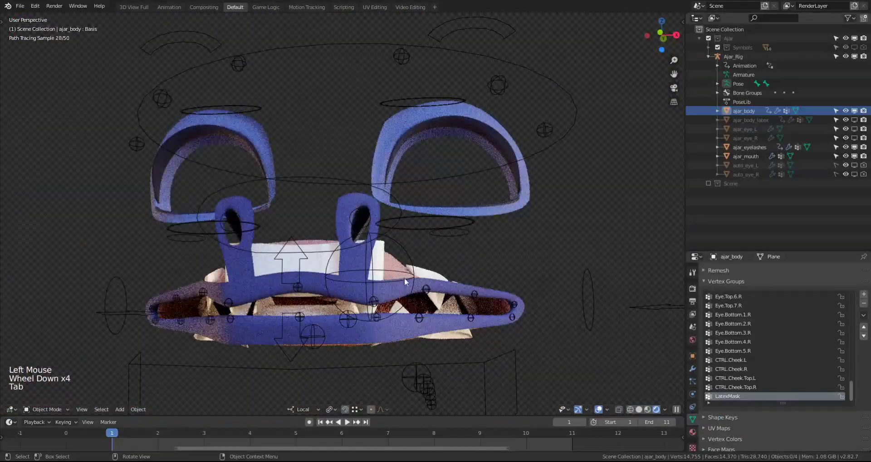
Step: Show ajar_body_latex again and examine how the latex layer fits over the masked eyes, nostrils and mouth
middle_drag(341, 222, 388, 151)
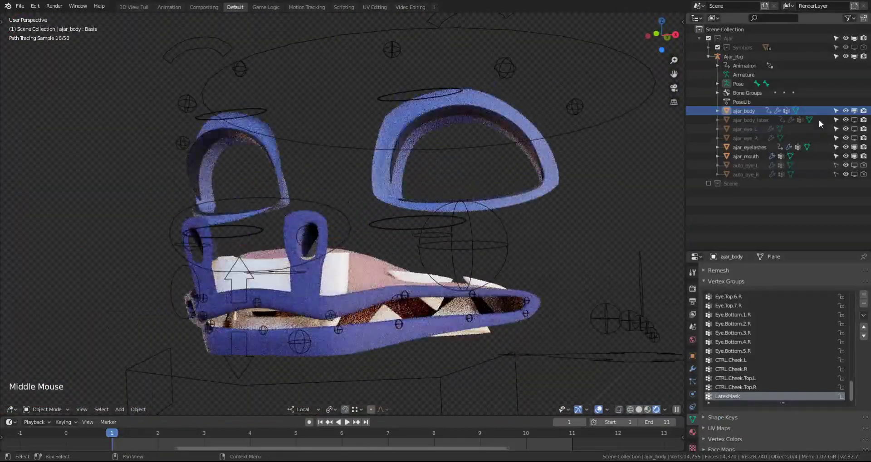
click(854, 120)
middle_drag(471, 187, 332, 92)
scroll(332, 93, down, 2)
Step: Rotate the CTRL.Head bone to test how the latex layer and masked body deform together
click(332, 92)
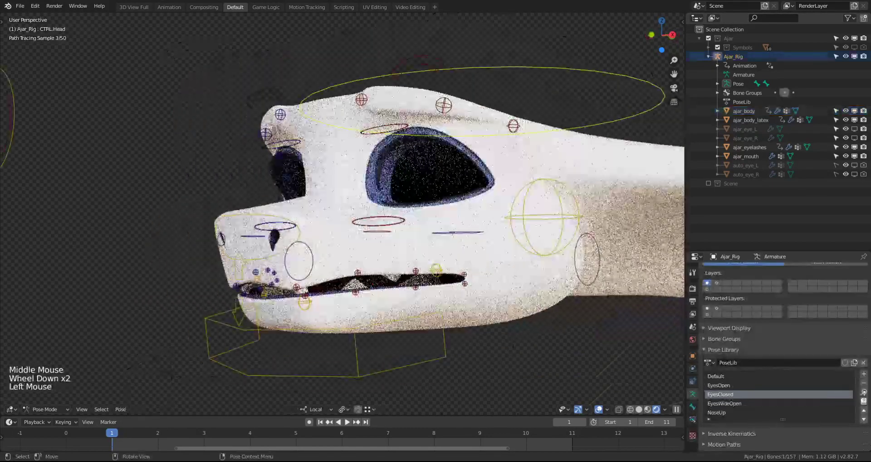
key(r)
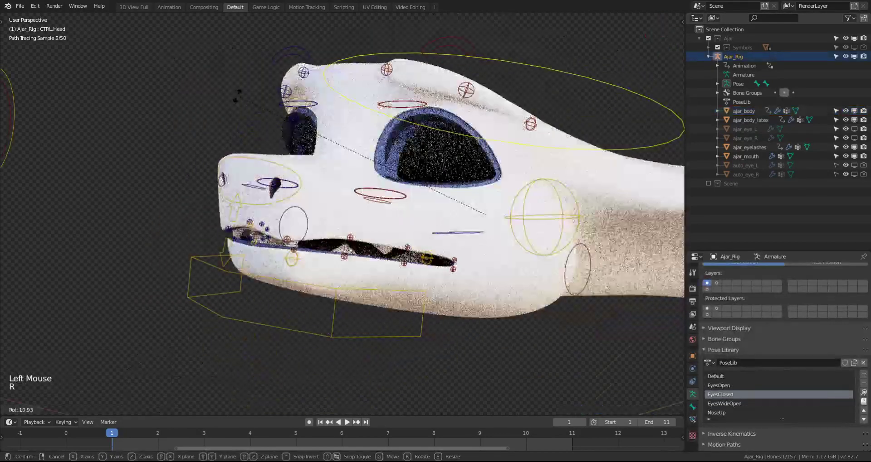
click(245, 92)
middle_drag(585, 136, 538, 161)
shift+middle_drag(538, 161, 462, 204)
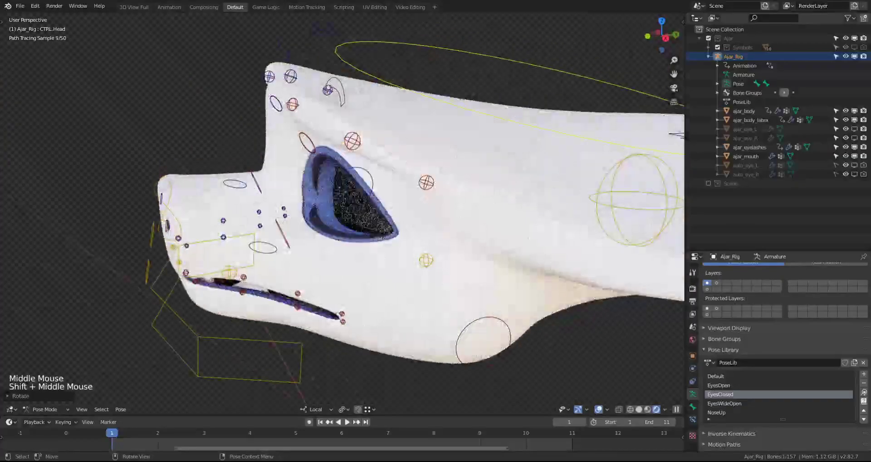
click(487, 180)
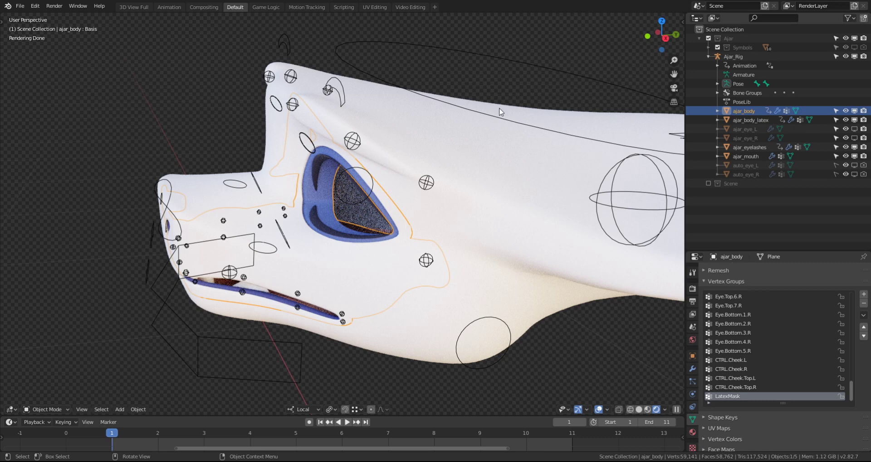
Step: Clear the rotation of the CTRL.Head bone
shift+middle_drag(458, 179, 386, 192)
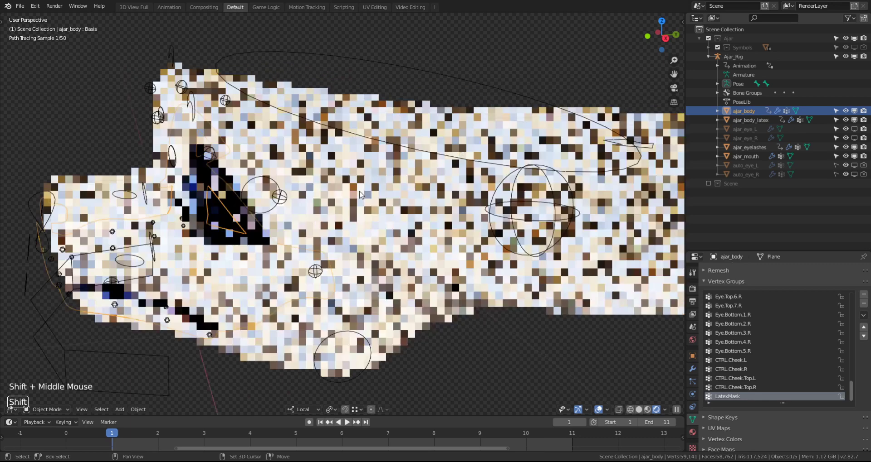
click(386, 192)
key(alt+r)
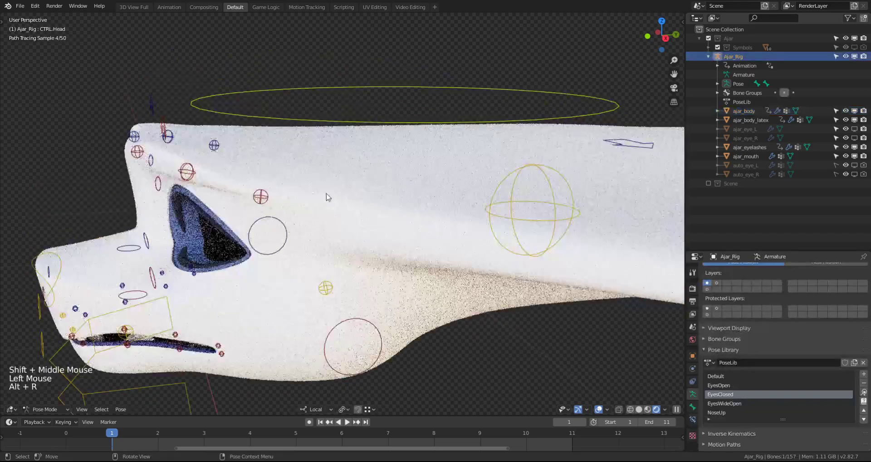
scroll(404, 252, down, 1)
middle_drag(404, 252, 408, 254)
shift+middle_drag(551, 354, 621, 320)
middle_drag(621, 320, 673, 311)
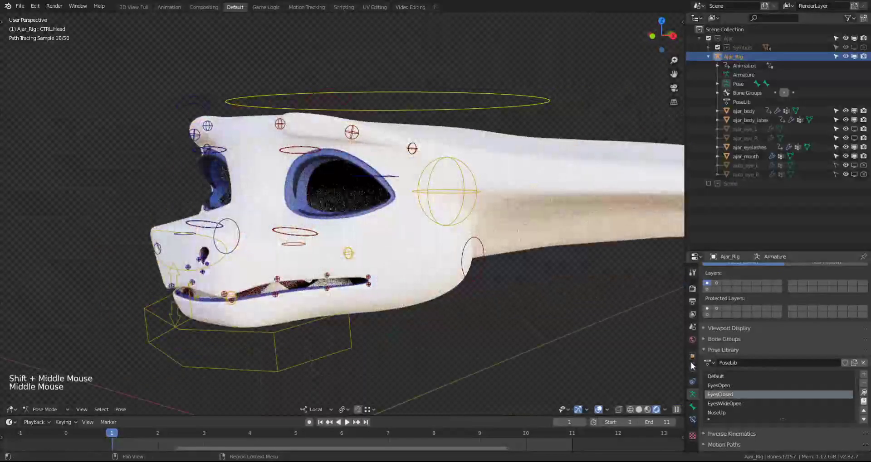
Step: Select ajar_body and hide ajar_body_latex to examine the parts left by the mask
click(742, 110)
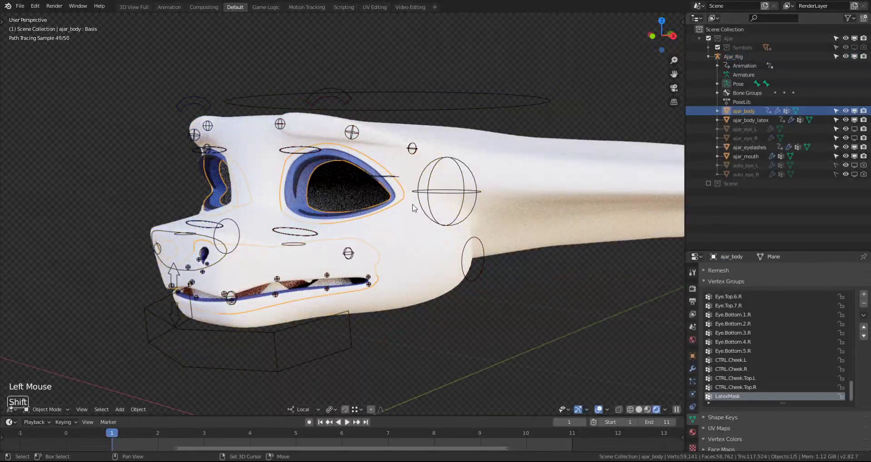
shift+middle_drag(415, 208, 447, 236)
click(854, 120)
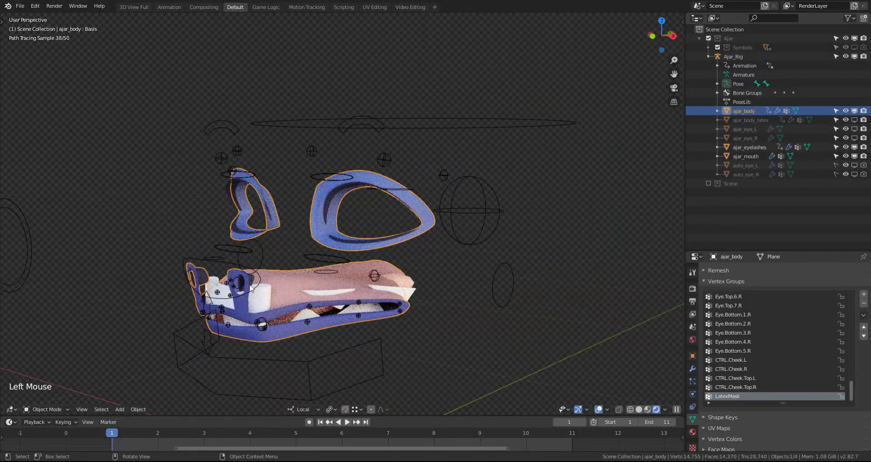
Step: Show ajar_body_latex in the viewport again and select it
mouse_move(330, 273)
middle_down()
mouse_move(332, 249)
mouse_move(299, 248)
mouse_move(372, 252)
mouse_move(339, 192)
middle_up()
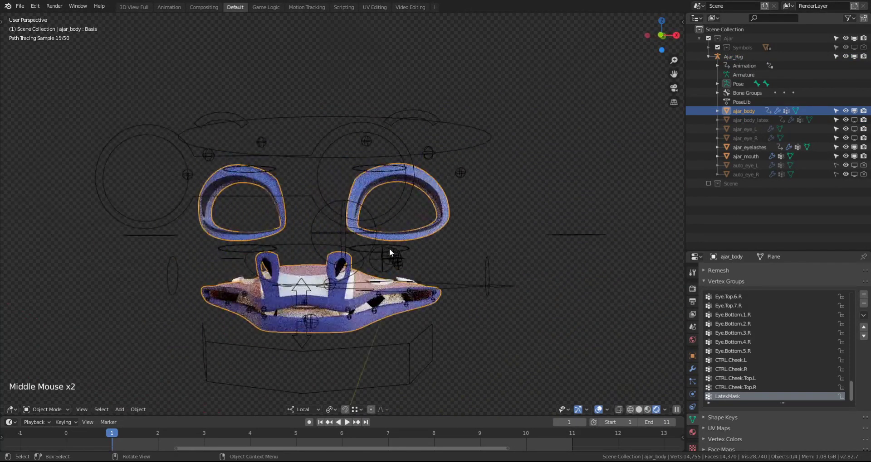
mouse_move(661, 165)
middle_down()
mouse_move(513, 210)
mouse_move(445, 208)
middle_up()
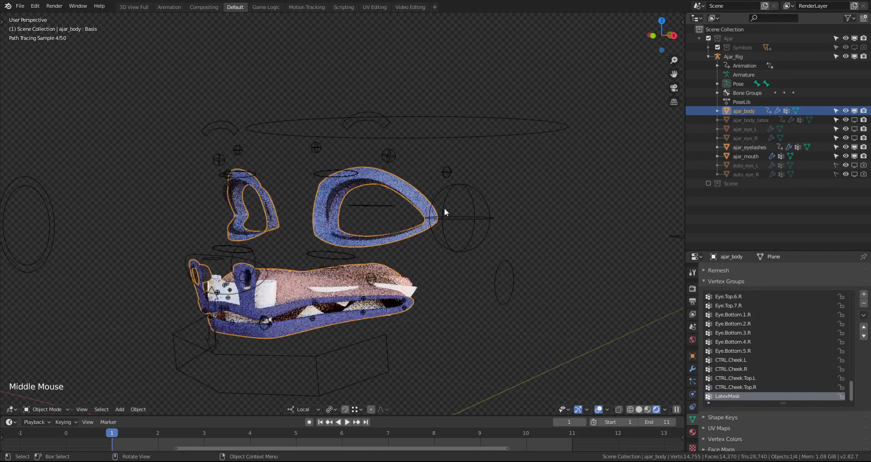
click(854, 120)
shift+middle_drag(367, 217, 414, 211)
key(alt+a)
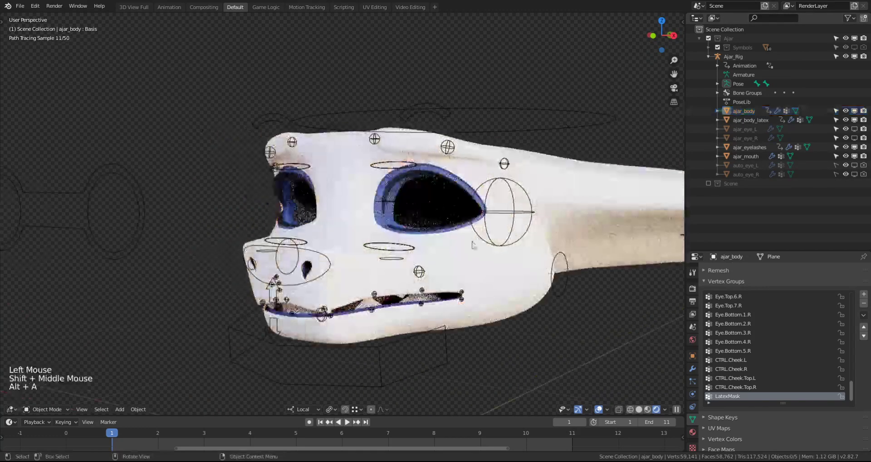
click(497, 264)
shift+middle_drag(474, 286, 469, 279)
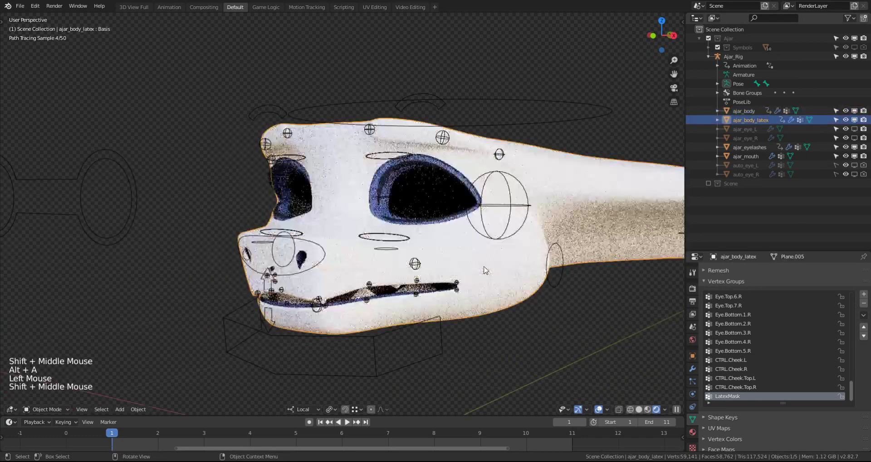
Step: Split the 3D viewport horizontally and turn the lower area into a Shader Editor
click(6, 414)
drag(4, 413, 8, 236)
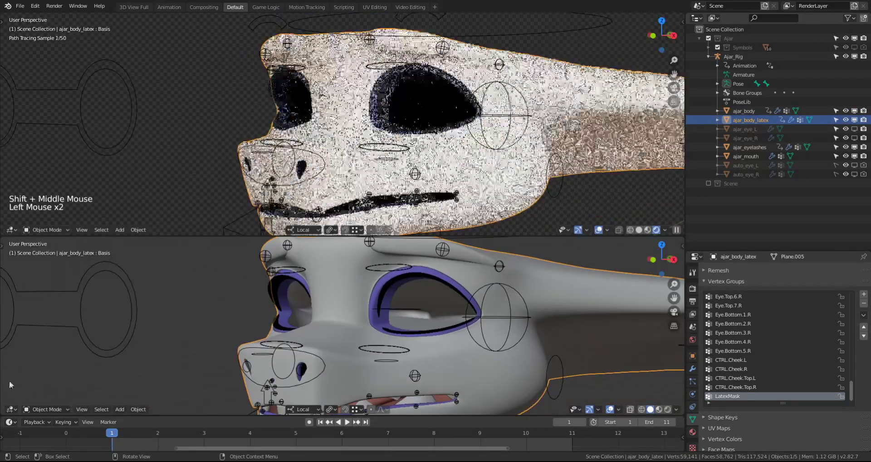
click(10, 409)
click(30, 360)
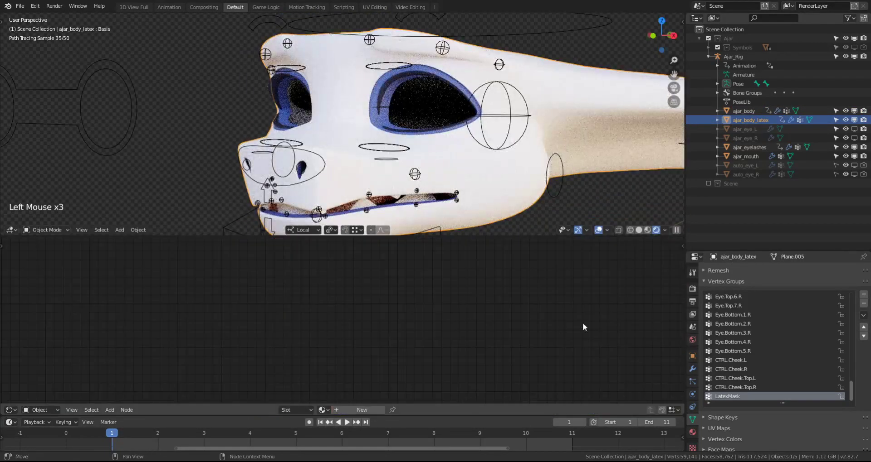
Step: Rename the material on ajar_body_latex to Latex
click(692, 432)
click(751, 339)
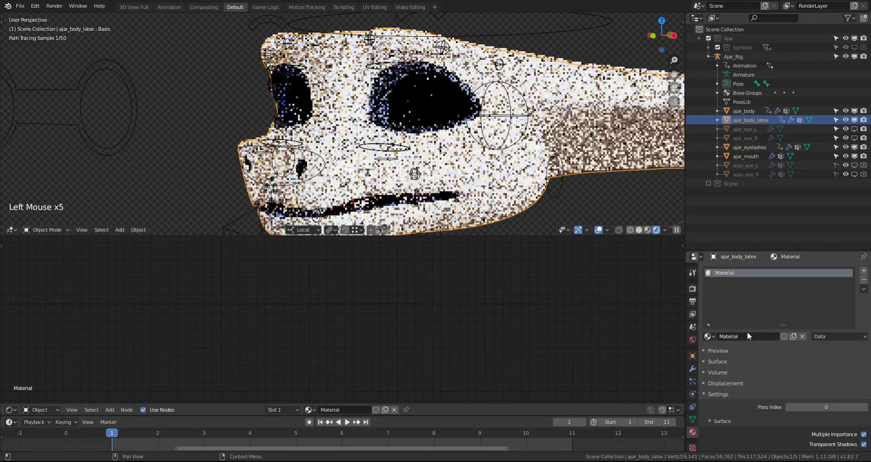
click(708, 337)
click(711, 336)
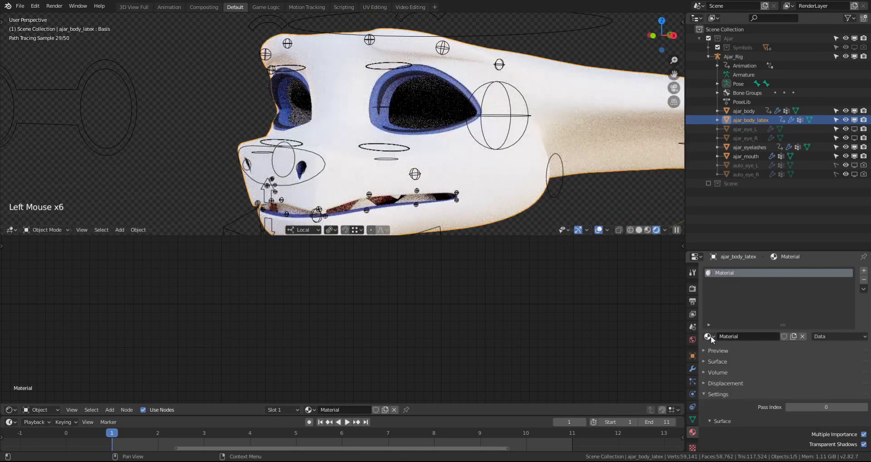
click(744, 336)
text(Late)
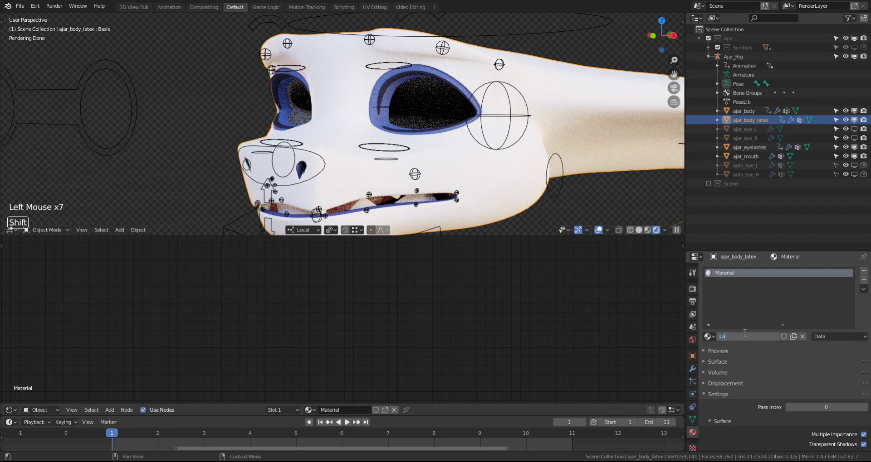
key(Return)
click(744, 336)
text(Latex)
key(Return)
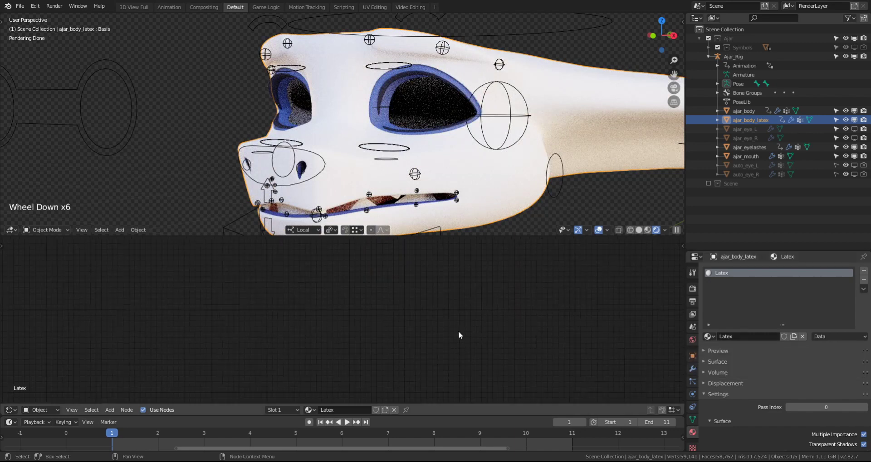
Step: Set the Base Color of the Latex material's Principled BSDF to black
middle_drag(356, 310, 232, 345)
key(a)
key(KP_Decimal)
key(alt+a)
middle_drag(420, 295, 427, 301)
scroll(427, 301, up, 5)
click(406, 273)
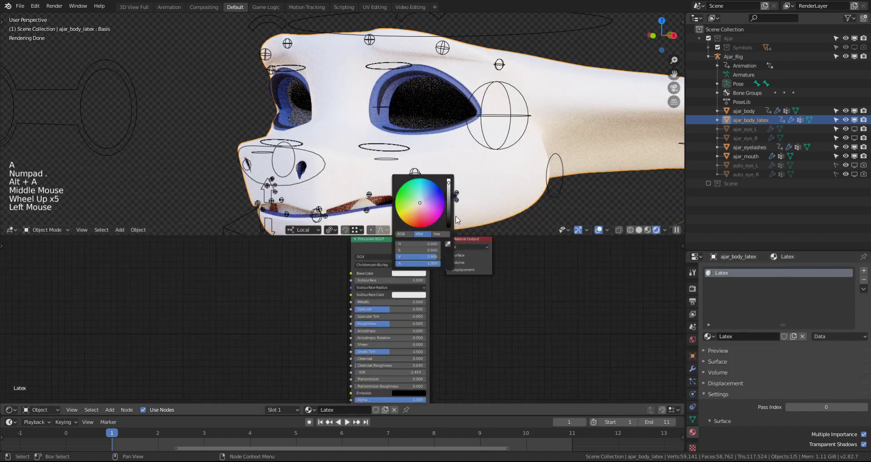
drag(451, 213, 451, 231)
Step: Make the Latex shader glossy with a Roughness of 0.186 and a Specular of 0.759
scroll(462, 341, up, 1)
middle_drag(463, 345, 471, 357)
scroll(476, 366, up, 1)
scroll(476, 366, up, 4)
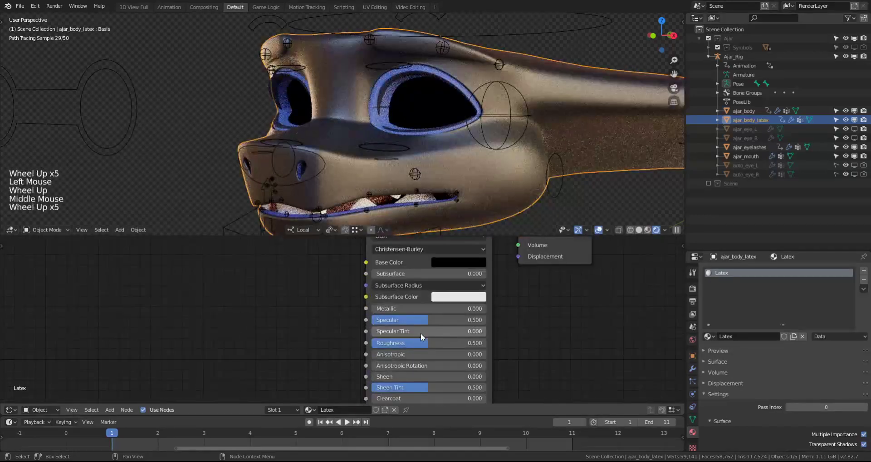
click(435, 343)
text(.2)
key(Return)
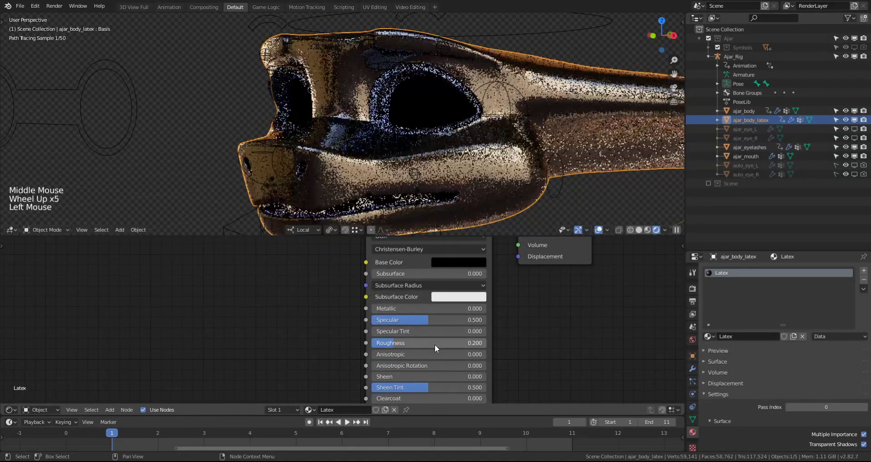
drag(406, 321, 407, 343)
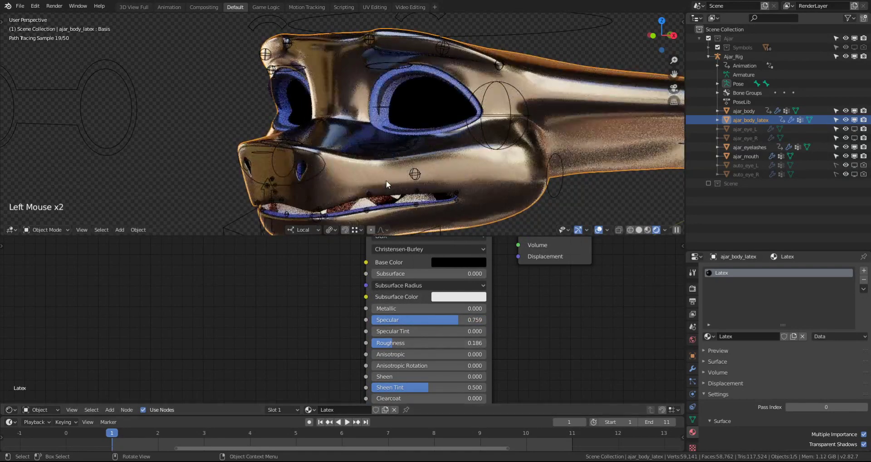
Step: Show ajar_eye_L and ajar_eye_R in the viewport and enlarge the 3D view above the Shader Editor
middle_drag(325, 272, 323, 297)
middle_drag(331, 154, 494, 161)
middle_drag(385, 160, 411, 159)
click(853, 129)
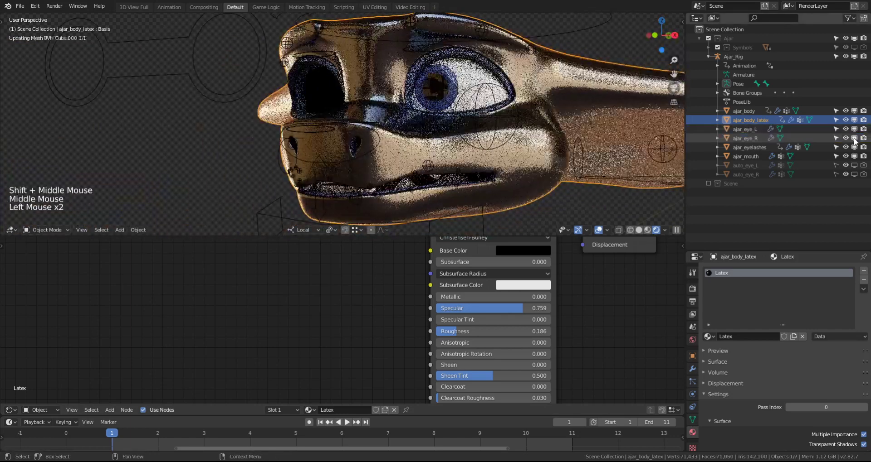
click(853, 138)
shift+middle_drag(461, 147, 432, 169)
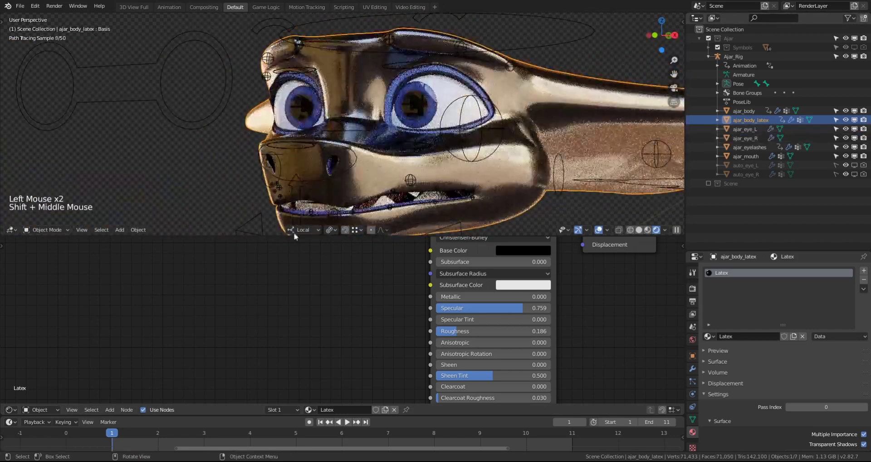
drag(285, 234, 282, 297)
Step: Move the CTRL.Neck bone of Ajar_Rig to test how the glossy latex body deforms
shift+middle_drag(377, 170, 388, 163)
click(387, 163)
click(367, 114)
scroll(366, 114, down, 2)
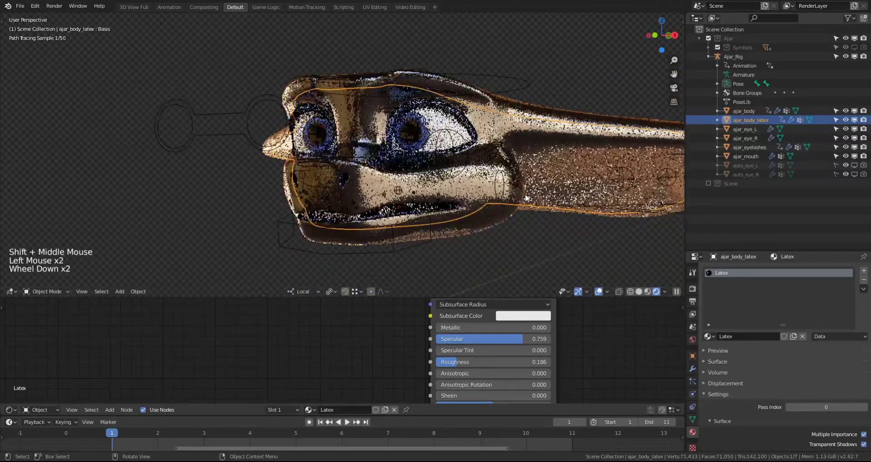
middle_drag(366, 113, 529, 148)
click(522, 149)
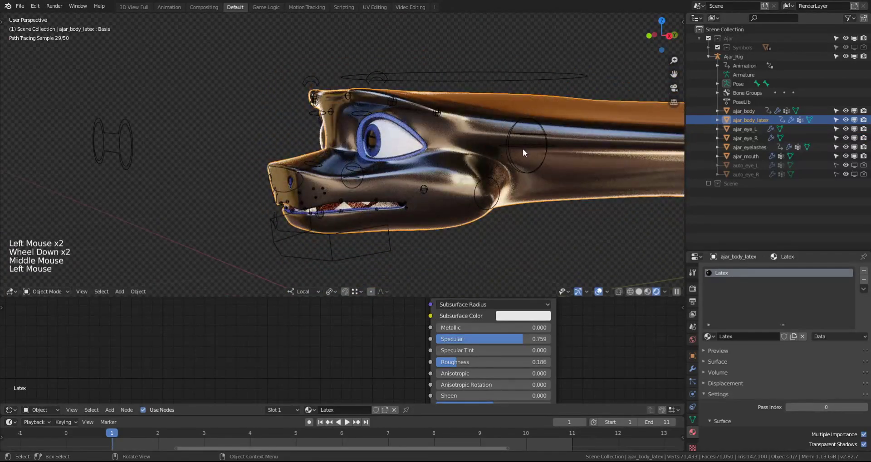
scroll(523, 197, down, 3)
shift+middle_drag(523, 197, 404, 229)
key(g)
click(452, 37)
shift+middle_drag(399, 130, 383, 177)
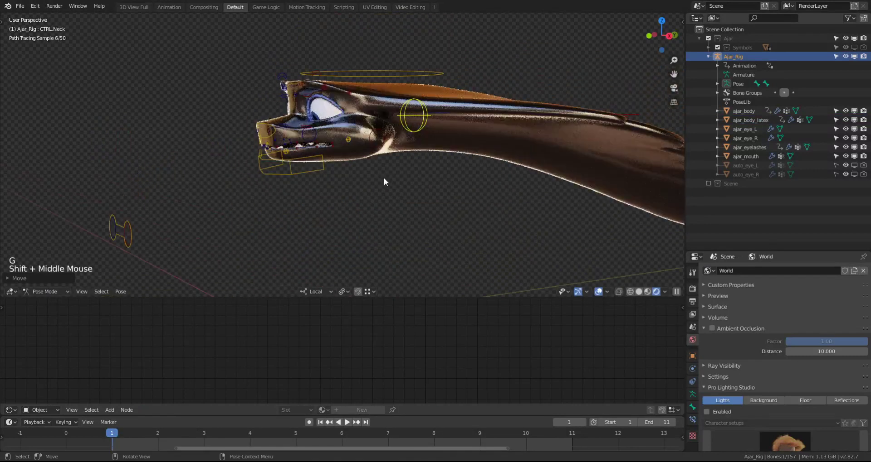
Step: Rotate the CTRL.Neck bone several times from different angles to check the latex reflections in extreme head poses
key(r)
click(310, 239)
middle_drag(310, 239, 470, 205)
key(r)
click(479, 243)
key(r)
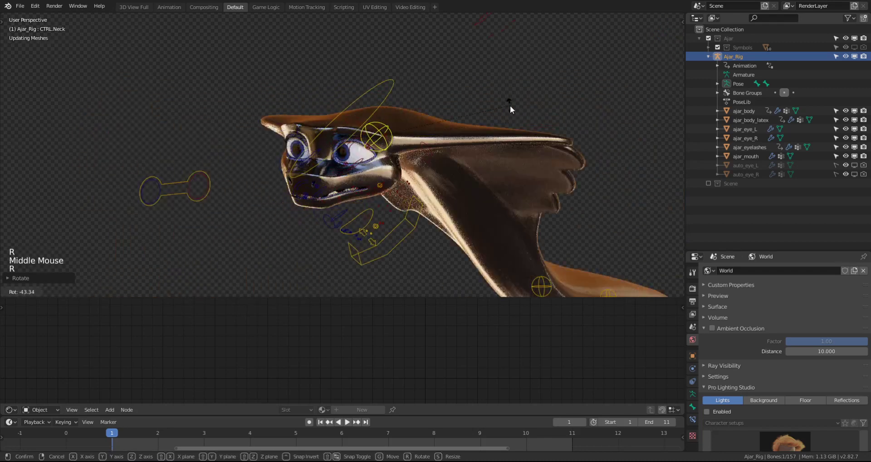
click(471, 220)
Step: Clear the location and rotation of the CTRL.Neck bone and deselect all bones
key(alt)
key(alt+g)
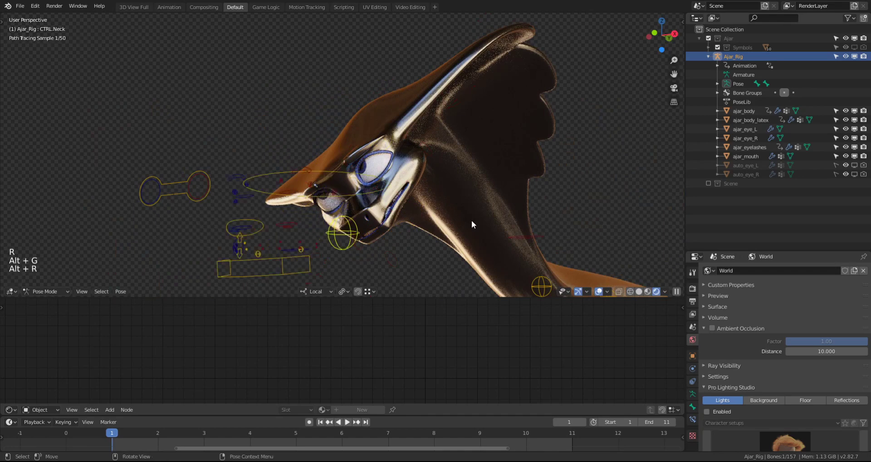
key(alt+r)
key(alt+a)
shift+middle_drag(471, 220, 431, 197)
scroll(393, 218, up, 3)
shift+middle_drag(393, 218, 542, 187)
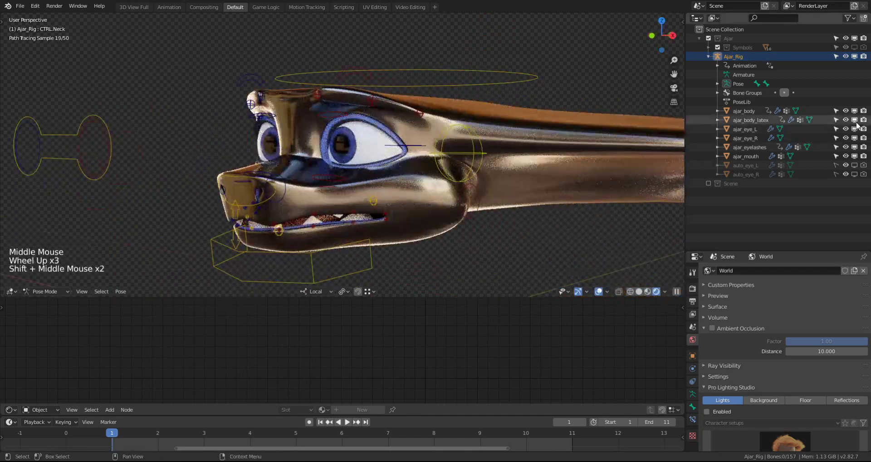
Step: Hide ajar_body_latex in both viewport and renders, and open the modifiers of ajar_body
click(854, 119)
click(863, 120)
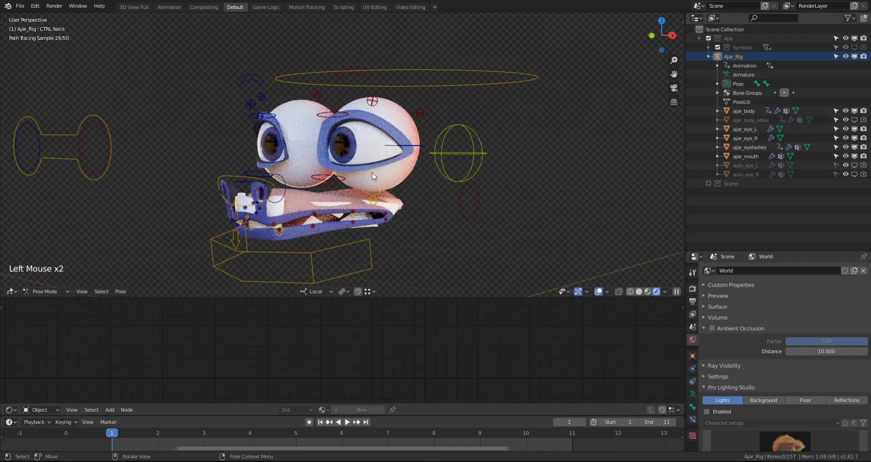
click(375, 116)
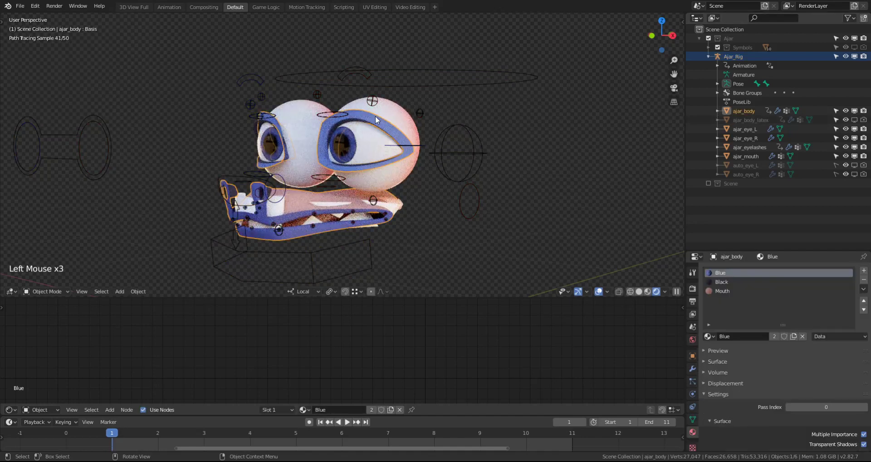
click(692, 368)
Step: Toggle the Mask modifier's viewport and render display off and on to compare the full and masked ajar_body
click(799, 314)
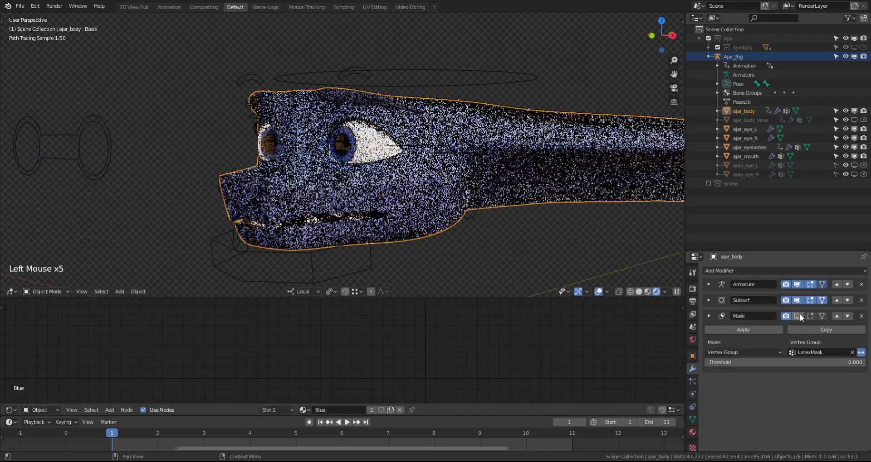
click(789, 317)
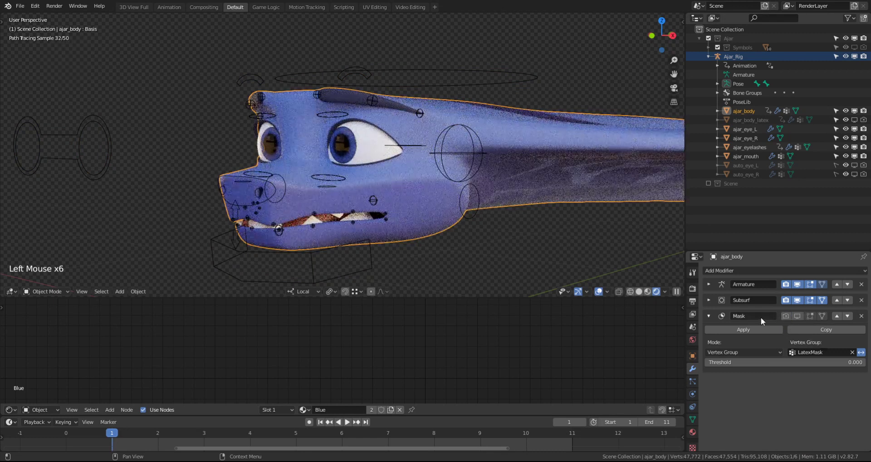
click(789, 317)
click(796, 316)
click(796, 317)
click(788, 316)
click(795, 316)
click(788, 317)
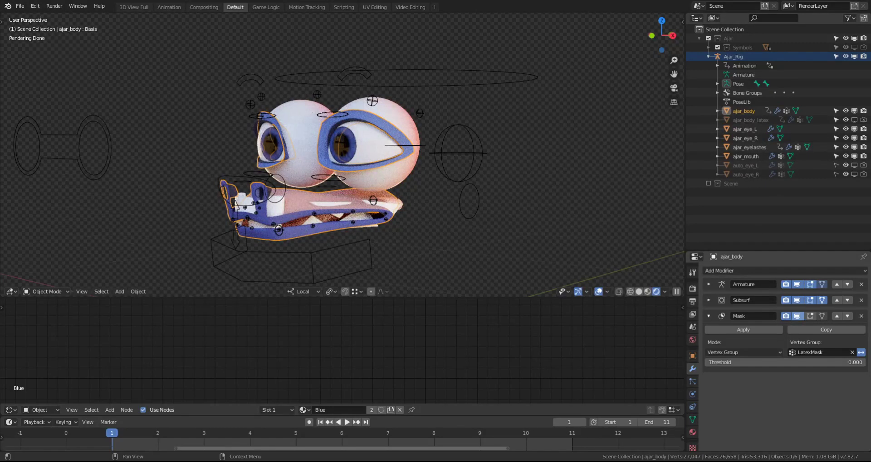
Step: Add a driver to the Mask modifier's Realtime visibility with the scripted expression "not var"
right_click(799, 316)
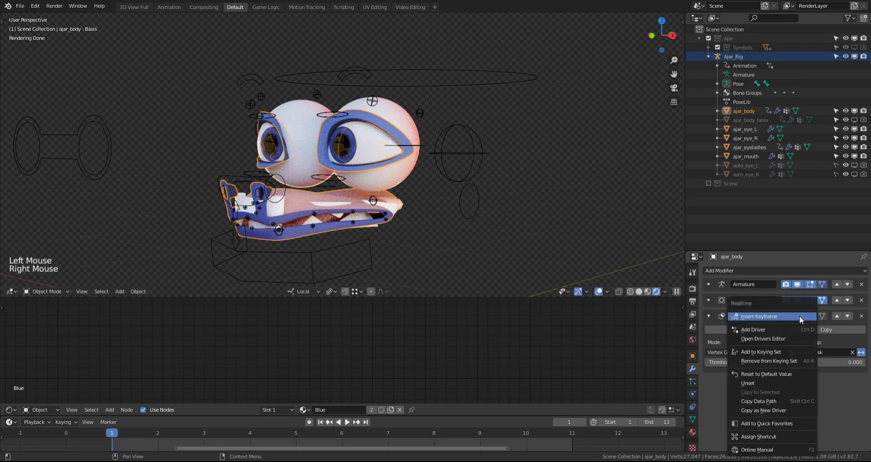
click(771, 332)
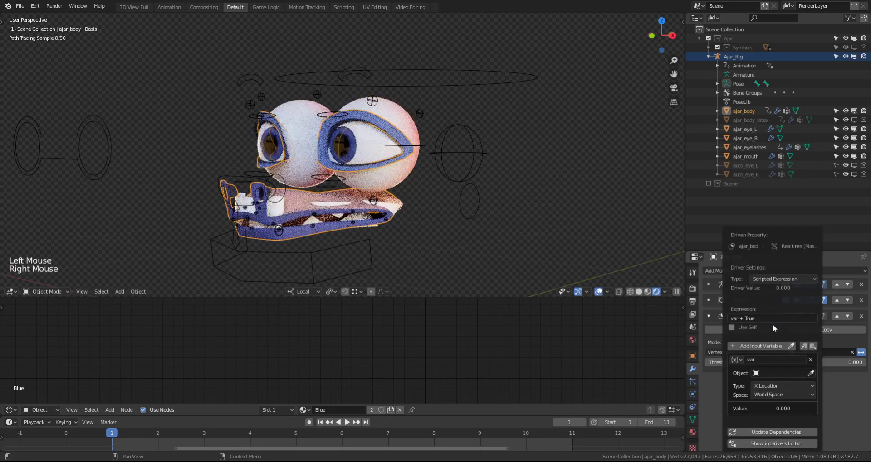
click(769, 310)
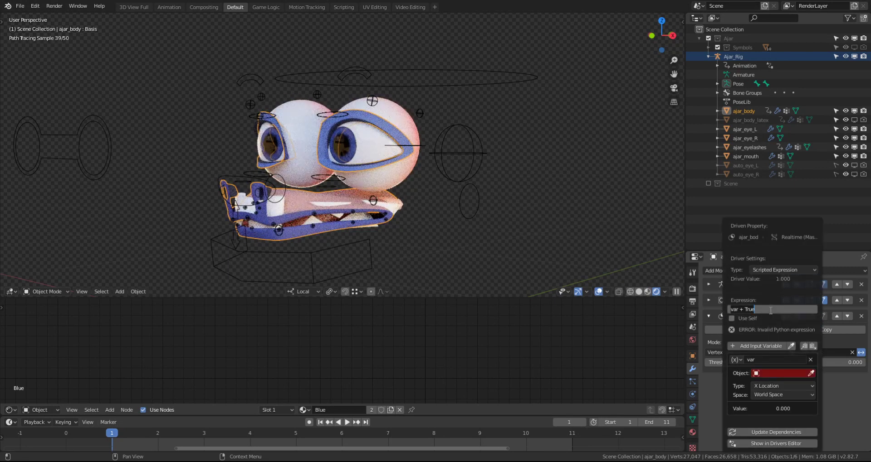
key(Return)
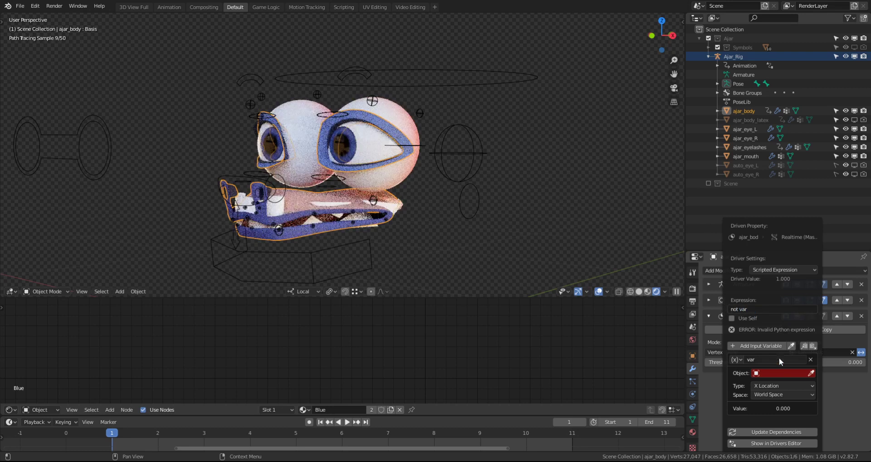
Step: Point the driver variable var at ajar_body_latex and change its type to Single Property
click(779, 373)
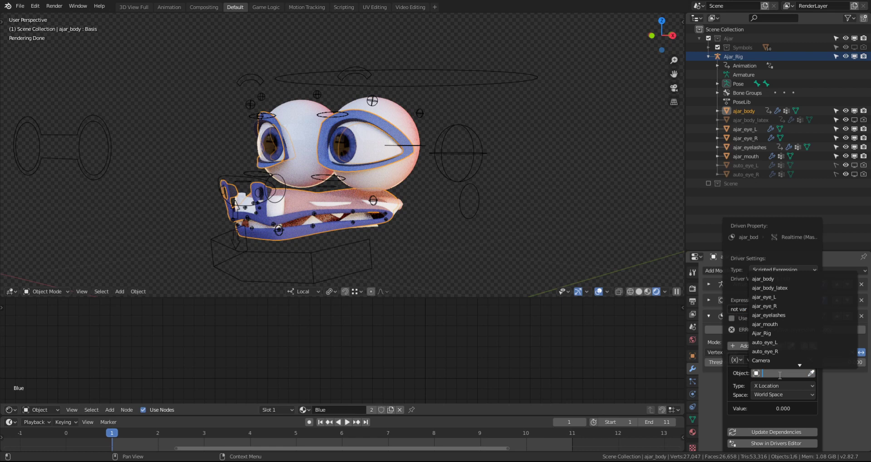
text(ajar)
click(769, 288)
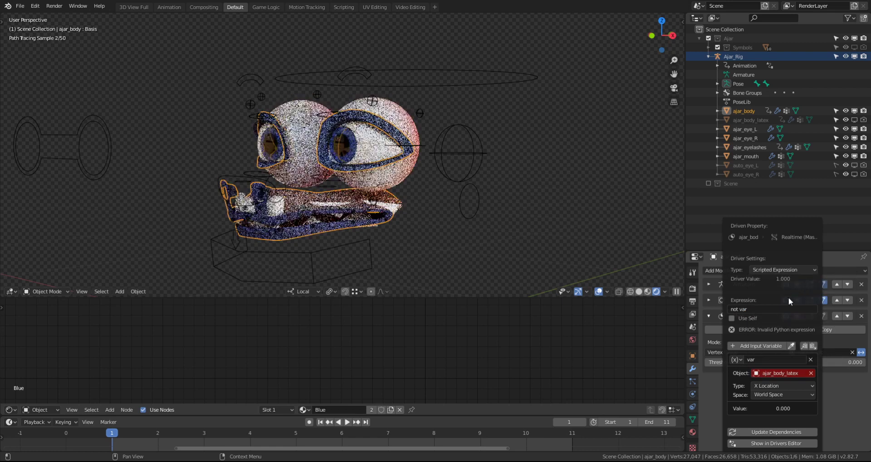
click(735, 360)
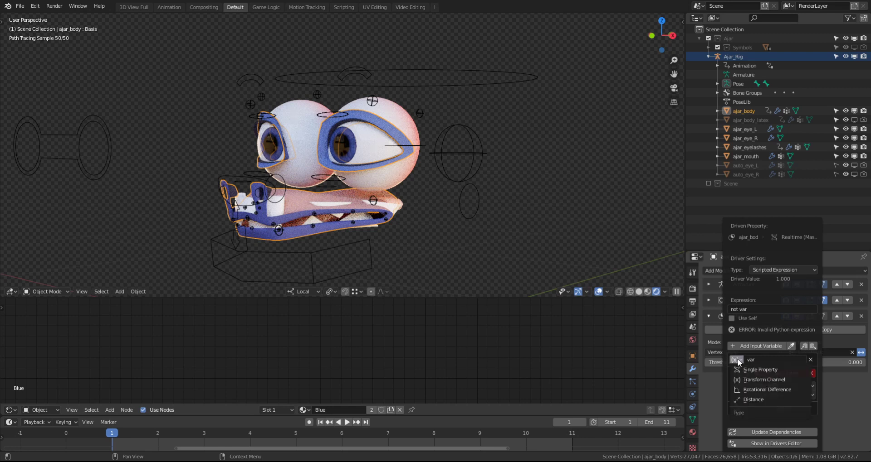
click(753, 369)
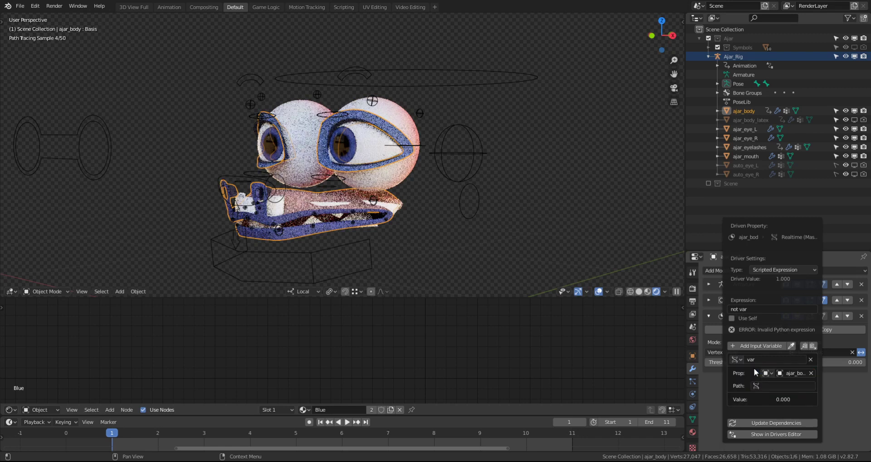
Step: Set the driver variable's path to hide_render and copy the driver onto the Mask modifier's Render visibility
click(771, 387)
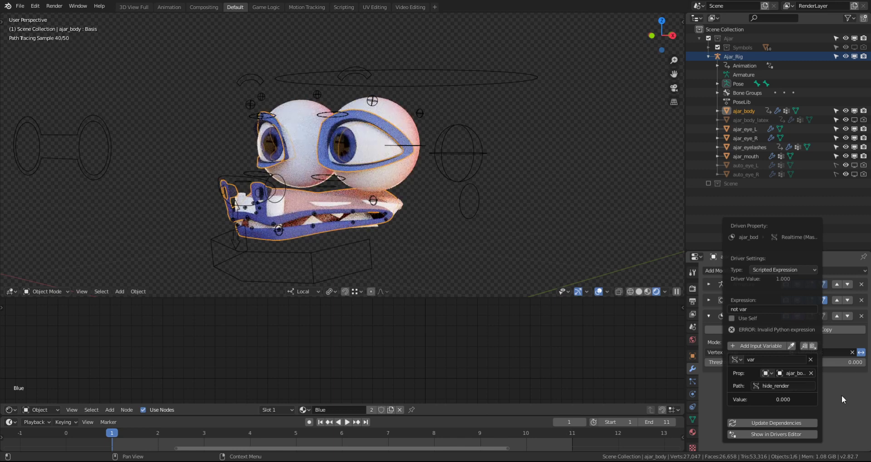
right_click(797, 317)
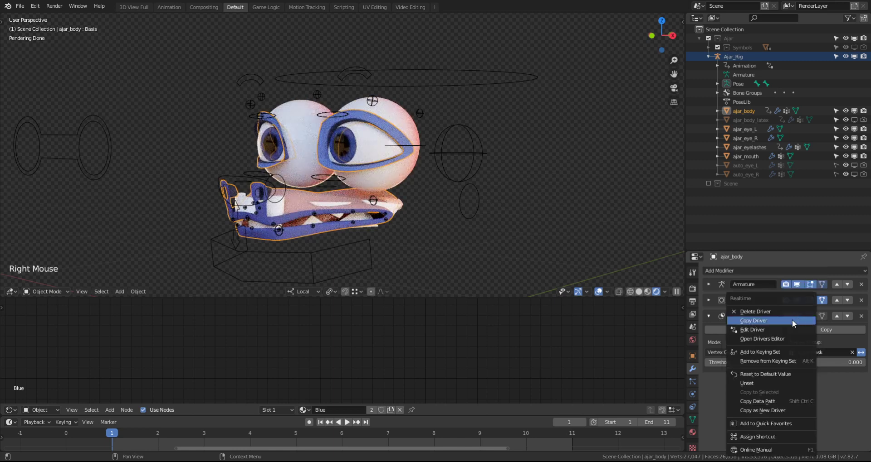
right_click(782, 317)
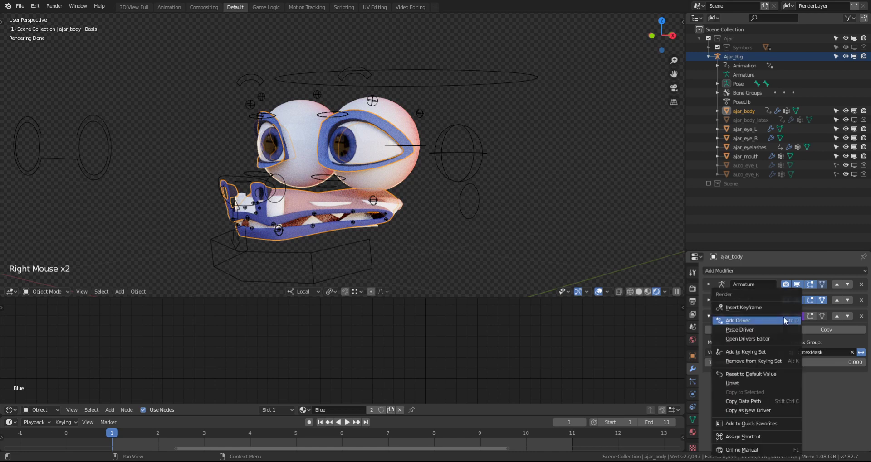
click(750, 330)
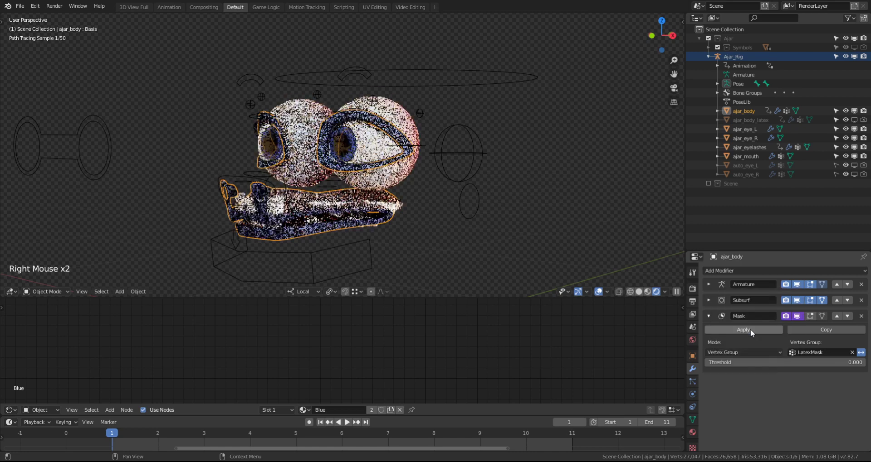
Step: Show ajar_body_latex in the viewport and switch its render visibility to test the Mask drivers on ajar_body
click(854, 120)
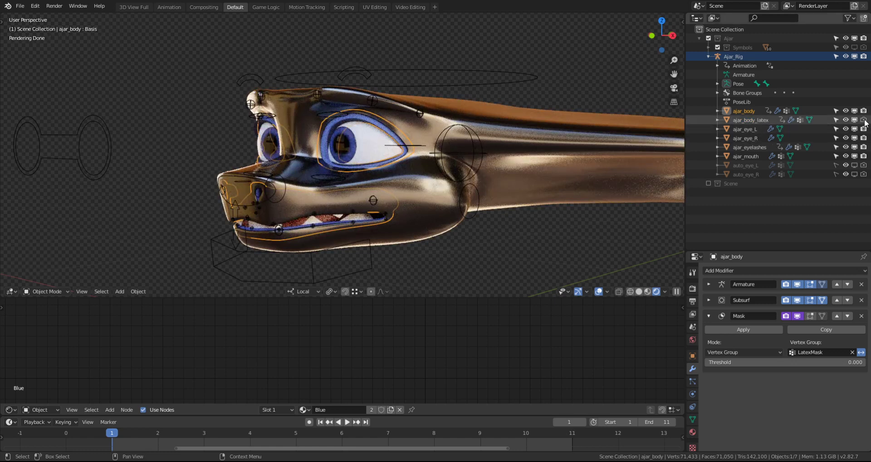
click(794, 316)
click(744, 112)
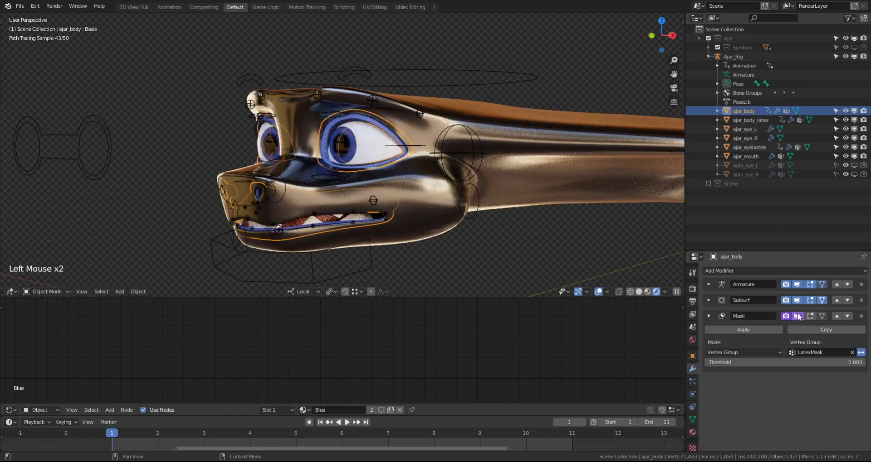
middle_click(369, 157)
scroll(384, 155, up, 2)
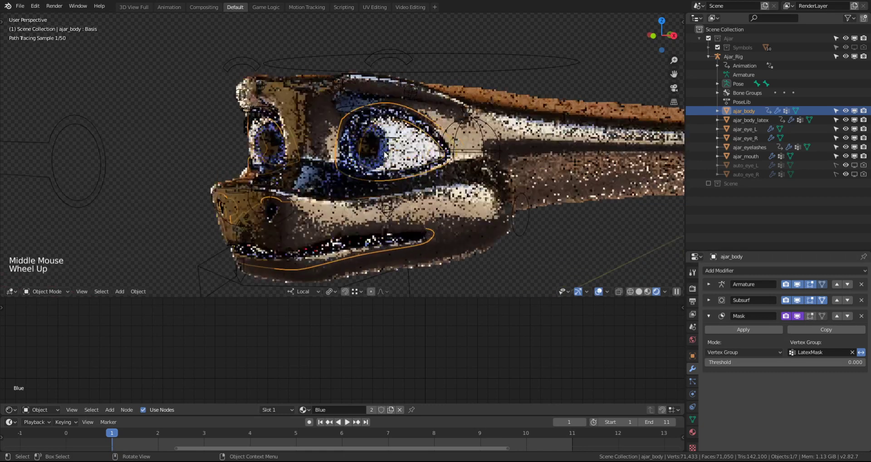
click(863, 120)
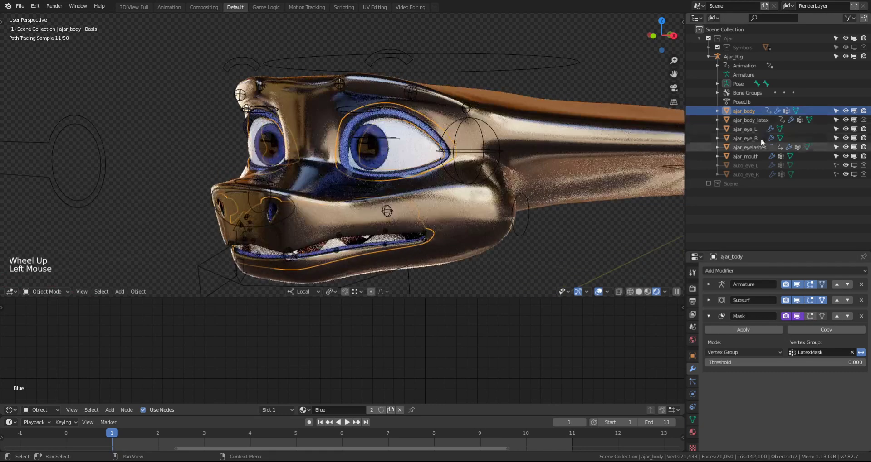
Step: Update the dependencies of the Mask modifier's Realtime and Render drivers on ajar_body
right_click(800, 317)
click(785, 330)
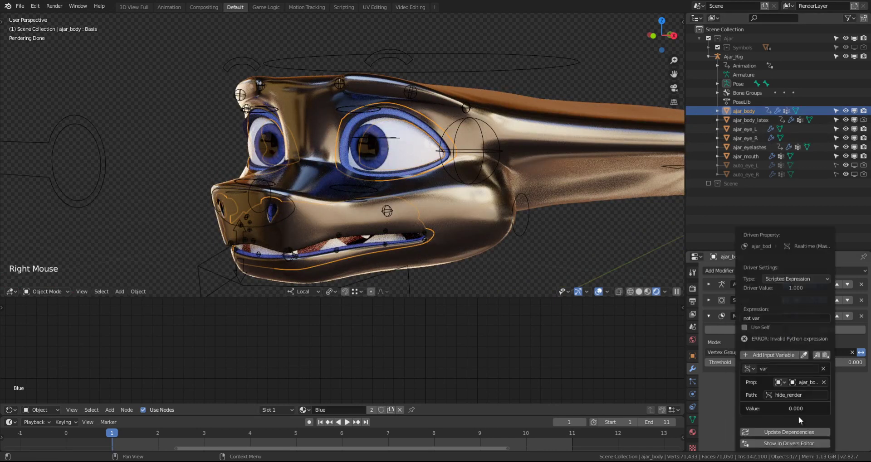
click(793, 431)
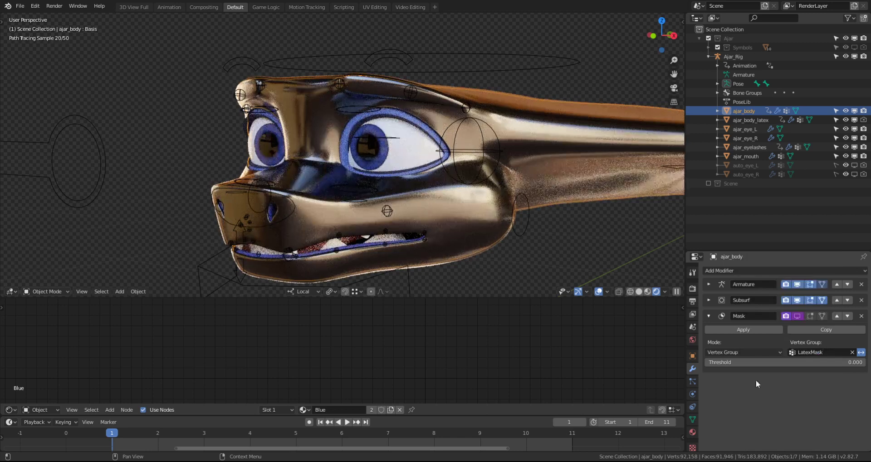
right_click(787, 315)
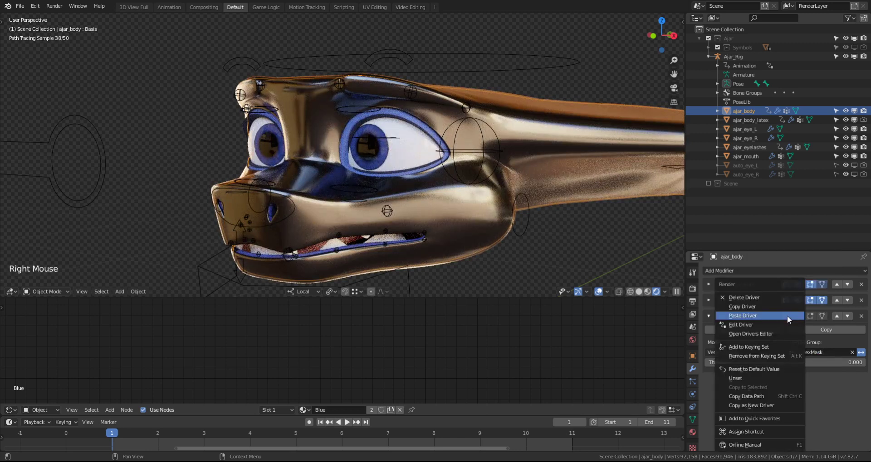
click(763, 325)
click(762, 432)
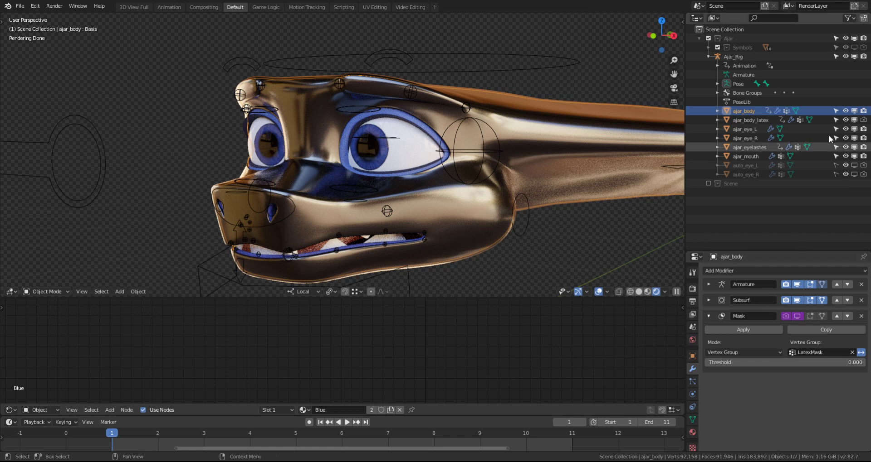
Step: Switch ajar_body_latex's render visibility on and off, refreshing through Edit Mode each time, to check the Mask drivers
click(862, 119)
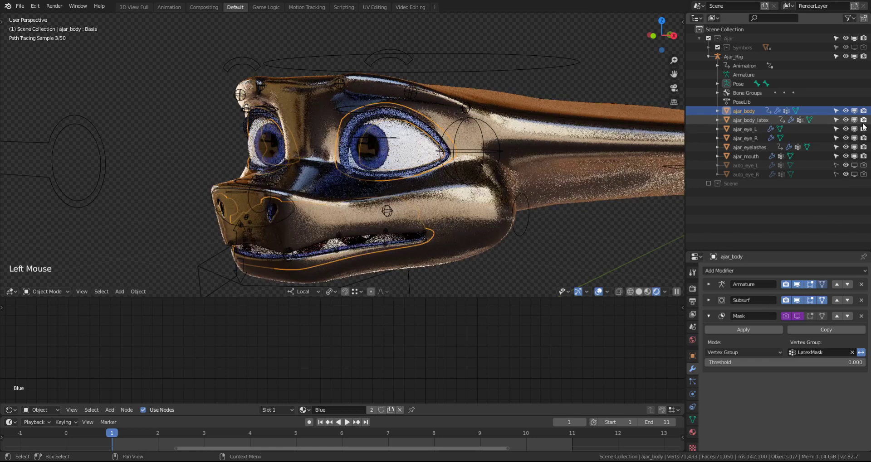
key(Tab)
key(Tab)
key(Tab)
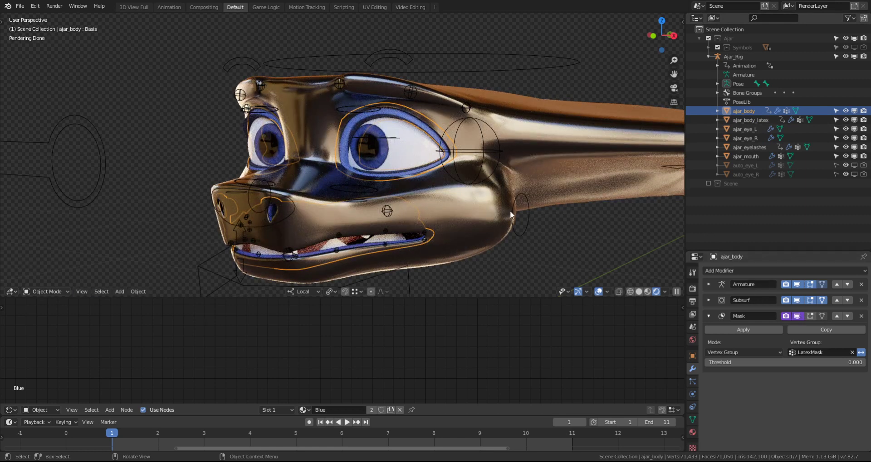
click(863, 120)
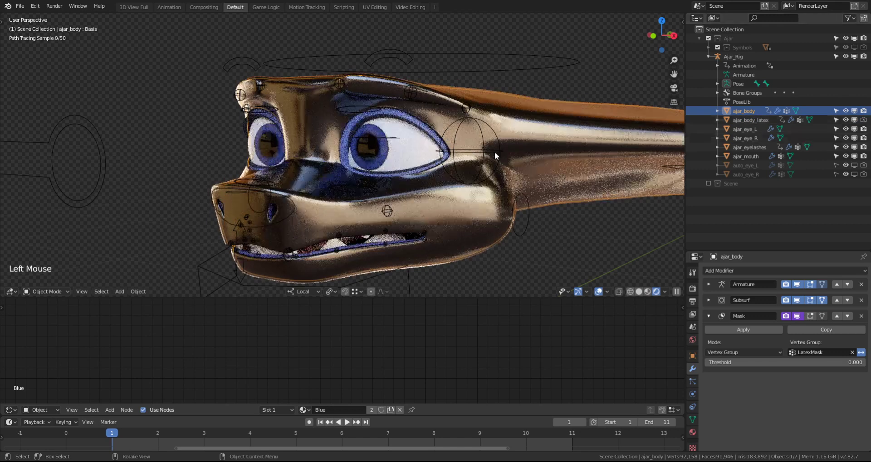
key(Tab)
key(Tab)
key(Tab)
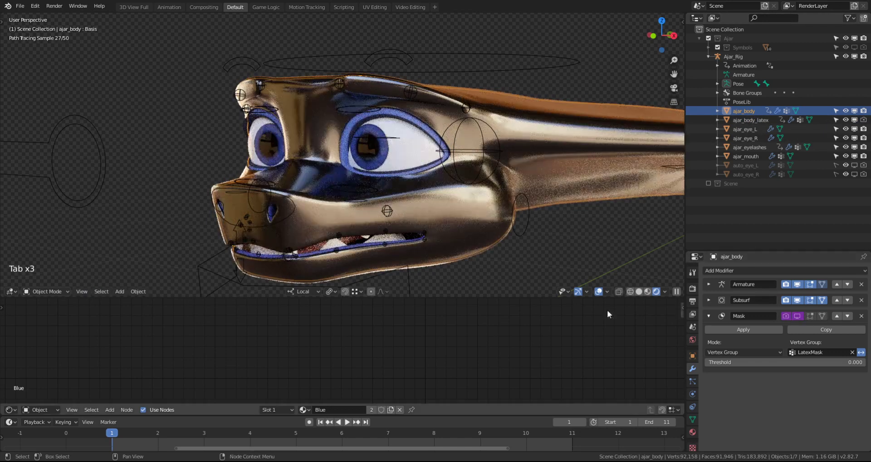
Step: On ajar_body_latex, enable the Mask modifier's Edit Mode and cage display and Solidify's cage display, and collapse both modifiers
shift+middle_drag(27, 286, 178, 208)
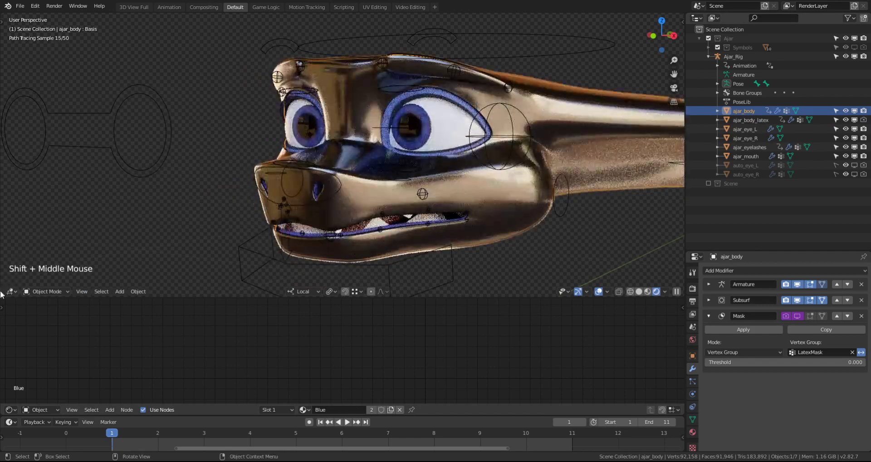
shift+middle_drag(407, 166, 400, 148)
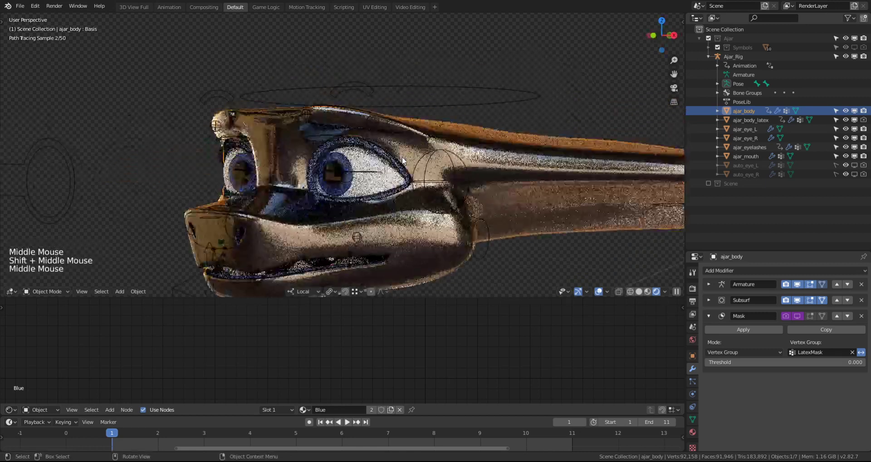
click(743, 119)
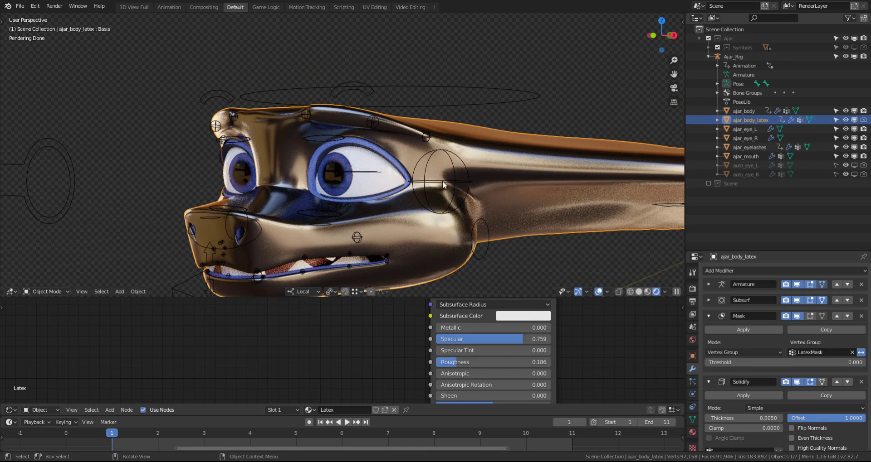
scroll(342, 147, up, 2)
shift+middle_drag(342, 146, 336, 159)
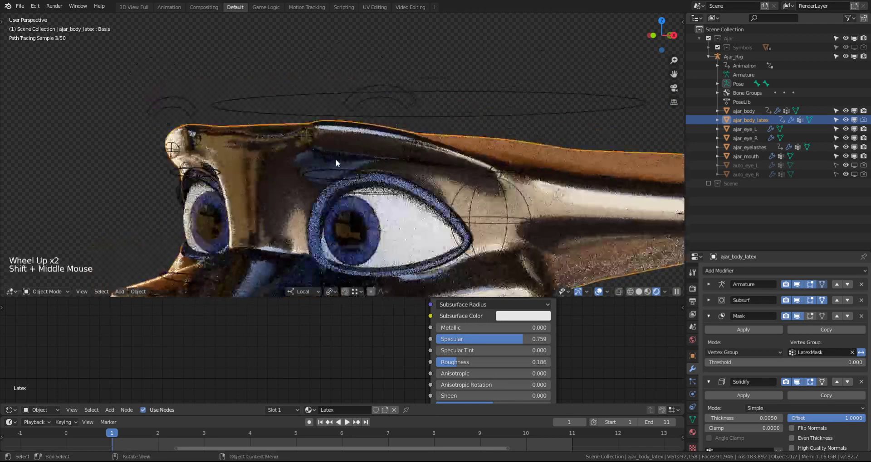
scroll(335, 159, up, 3)
key(Tab)
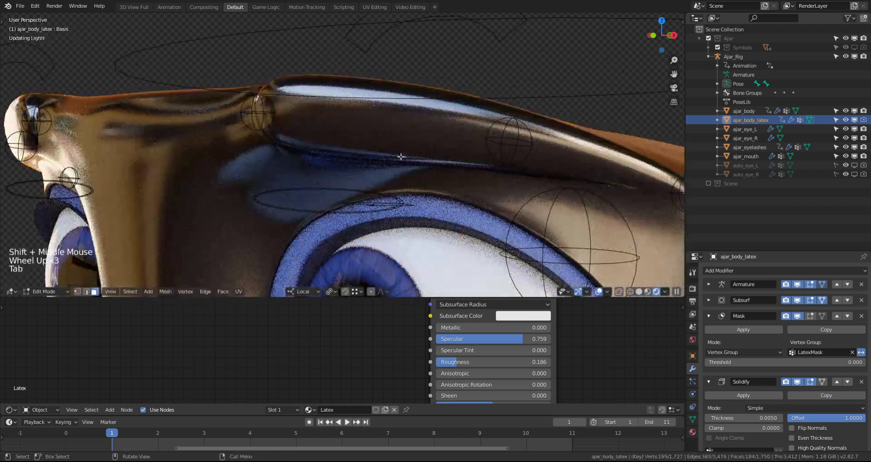
key(Tab)
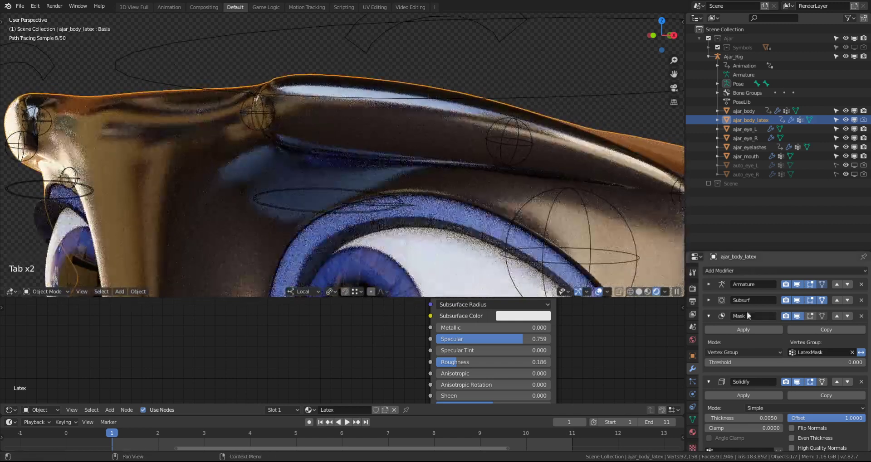
click(810, 317)
click(822, 316)
click(822, 382)
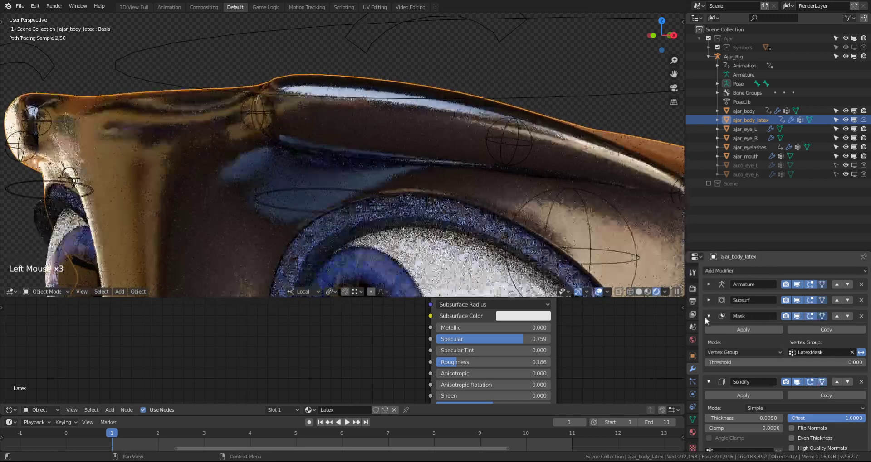
click(708, 316)
click(708, 331)
Step: In Edit Mode on ajar_body_latex, select an edge loop along each brow ridge and dissolve those edges
key(Tab)
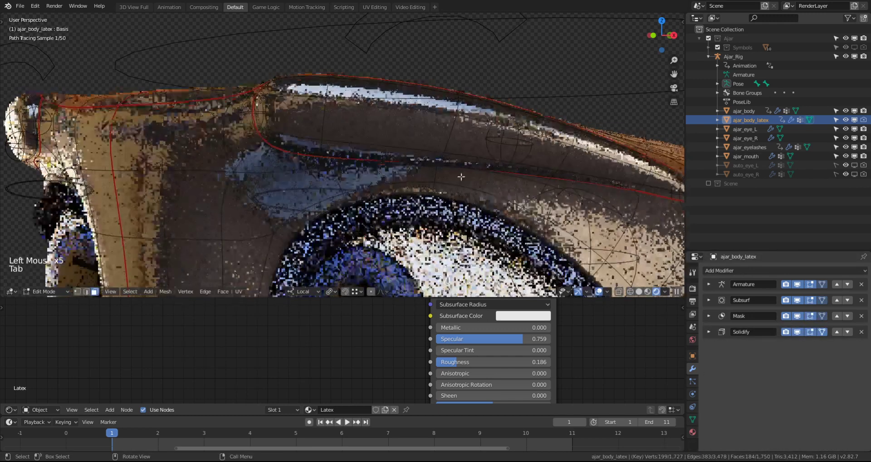
middle_drag(341, 146, 441, 130)
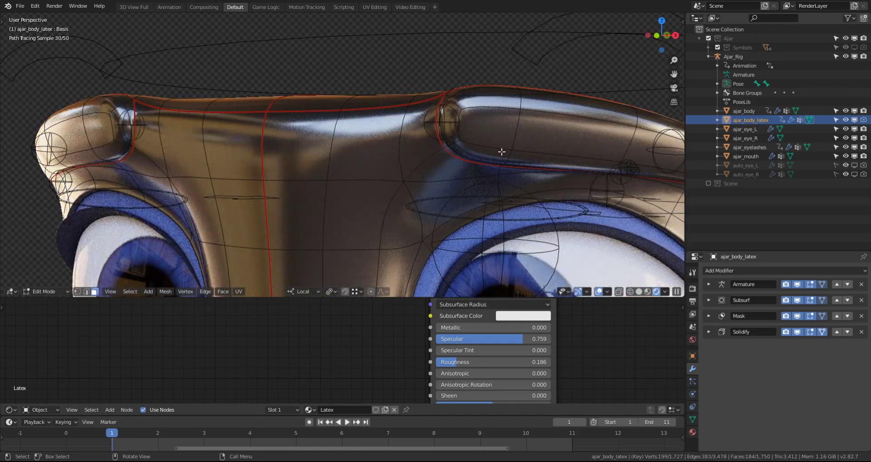
key(2)
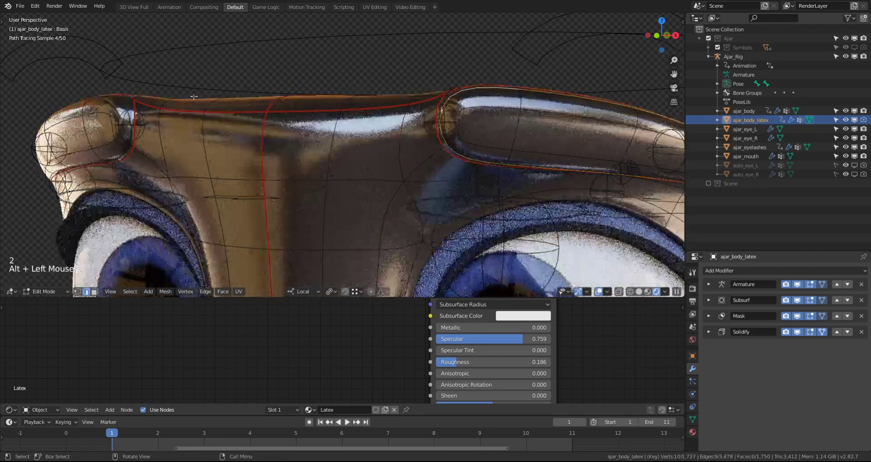
mouse_move(503, 171)
middle_down()
mouse_move(174, 173)
mouse_move(338, 165)
middle_up()
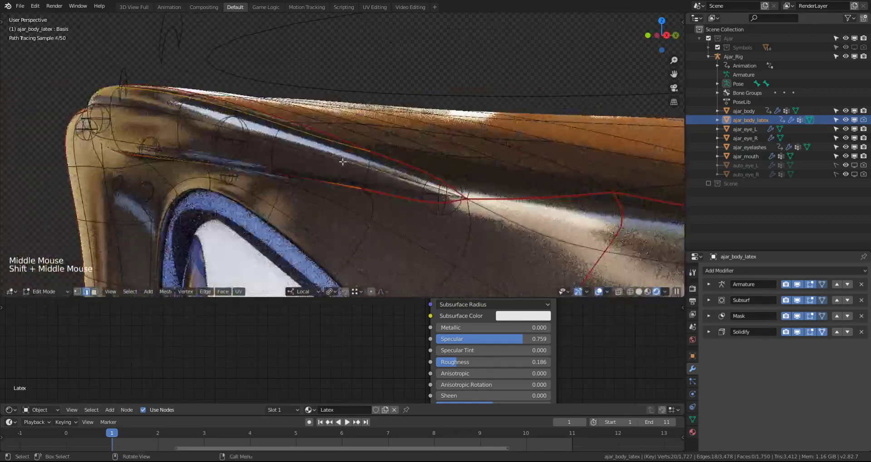
middle_drag(198, 159, 309, 153)
key(x)
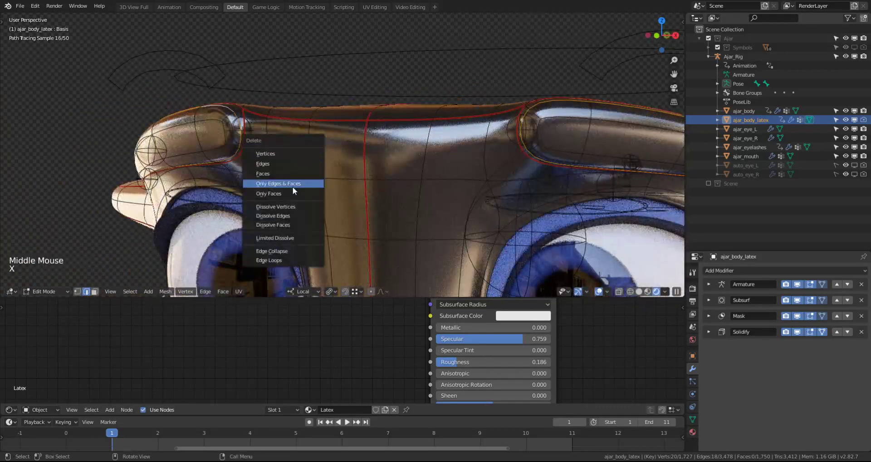
click(290, 216)
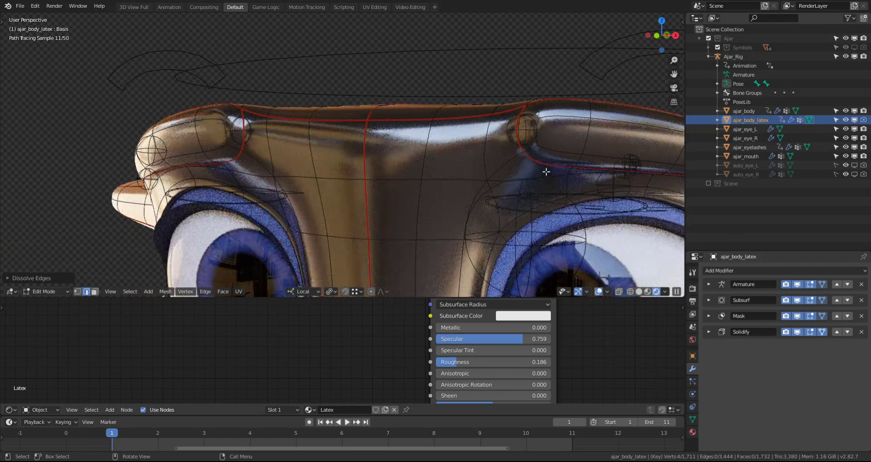
Step: Check the brow crease from several angles in Object Mode, and return ajar_body_latex to Edit Mode
key(Tab)
middle_drag(505, 170, 280, 159)
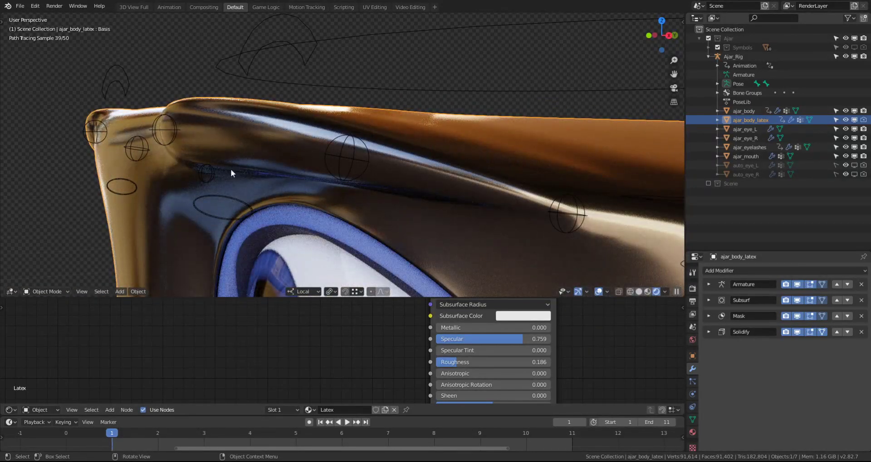
middle_drag(193, 153, 323, 172)
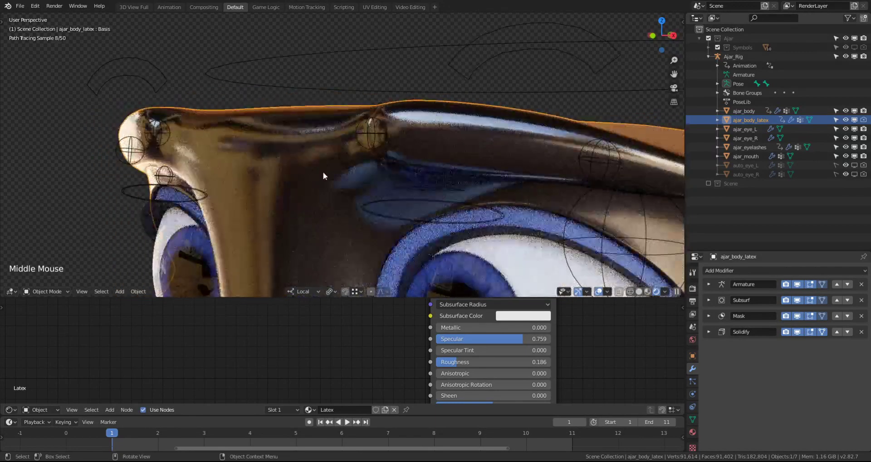
shift+middle_drag(405, 172, 235, 150)
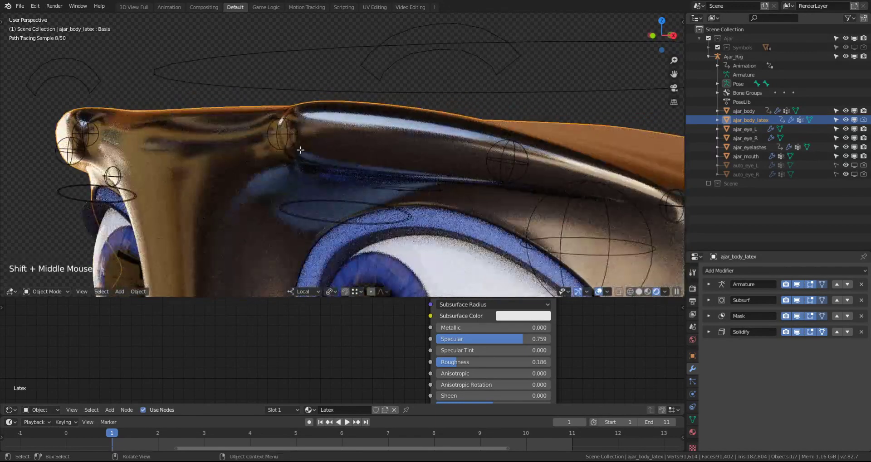
key(Tab)
middle_drag(300, 150, 390, 149)
Step: Try to dissolve two more edge loops on the brow ridge above the larger visible eye, and undo it
alt+click(395, 151)
alt+shift+click(391, 137)
key(x)
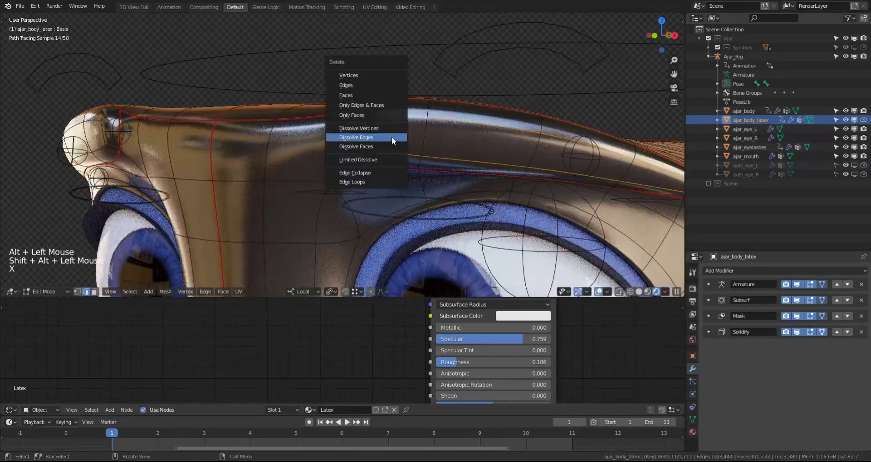
click(391, 137)
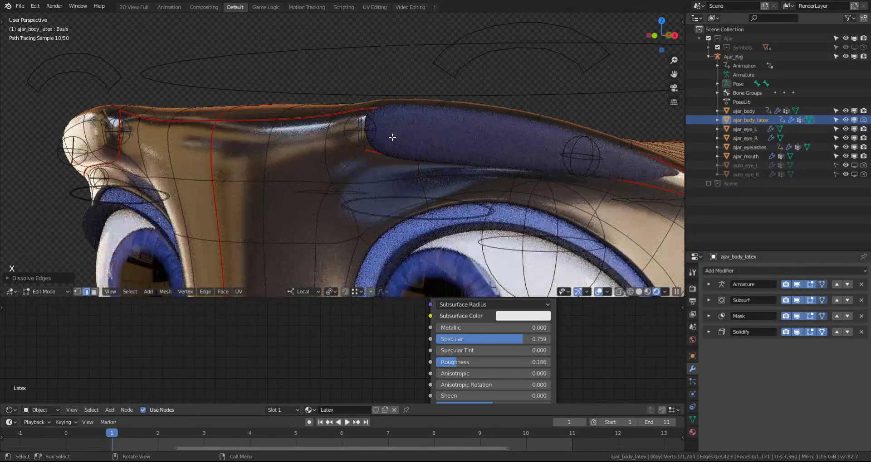
key(ctrl+z)
Step: Try again to dissolve the lower and upper edge loops along the left brow ridge, and undo both dissolves
alt+click(407, 151)
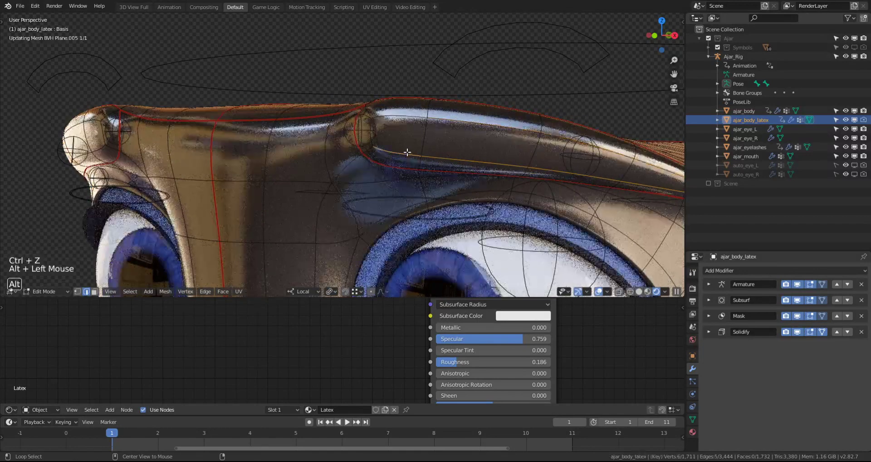
key(x)
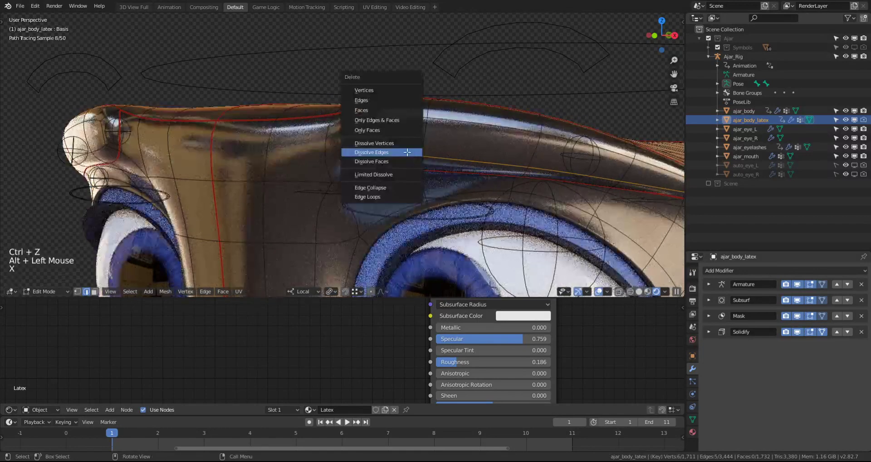
click(406, 151)
alt+click(408, 121)
key(x)
click(407, 118)
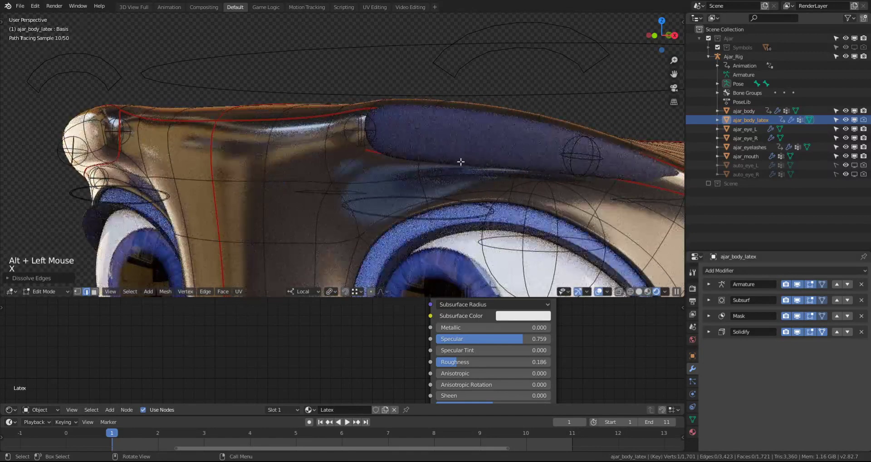
middle_drag(461, 161, 410, 162)
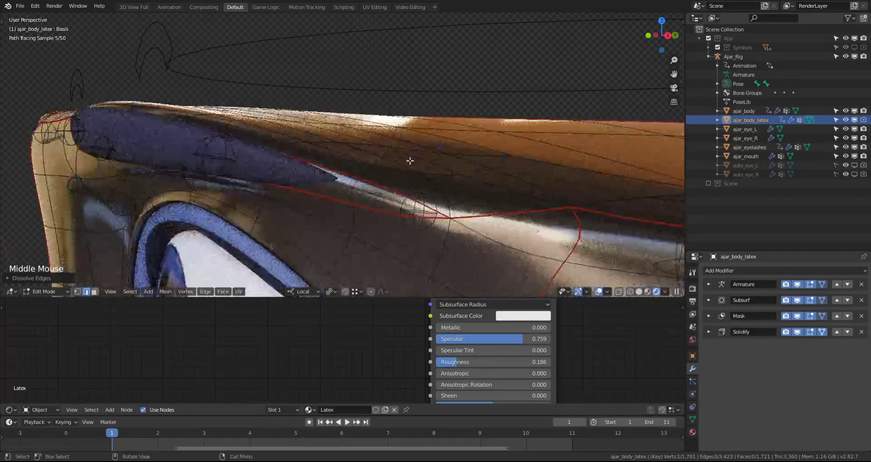
key(ctrl+z)
key(ctrl+z)
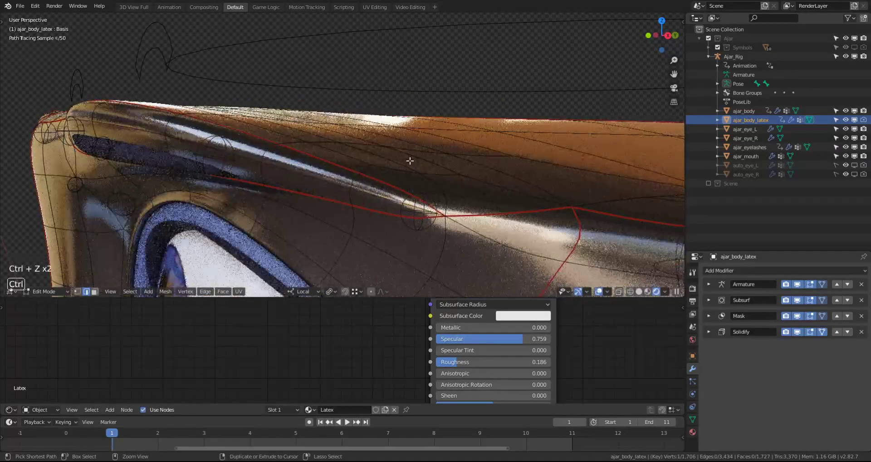
Step: Dissolve the edge loop curving around the inner end and underside of each brow ridge, and return ajar_body_latex to Object Mode
alt+click(265, 194)
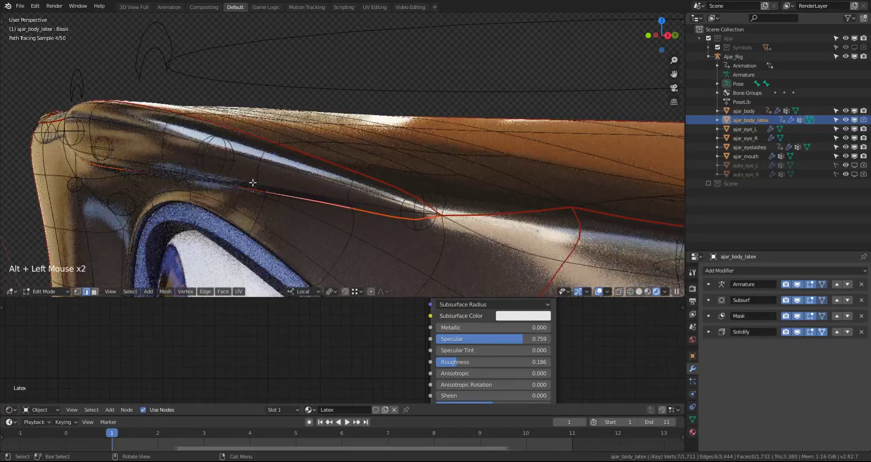
middle_drag(253, 185, 311, 175)
key(x)
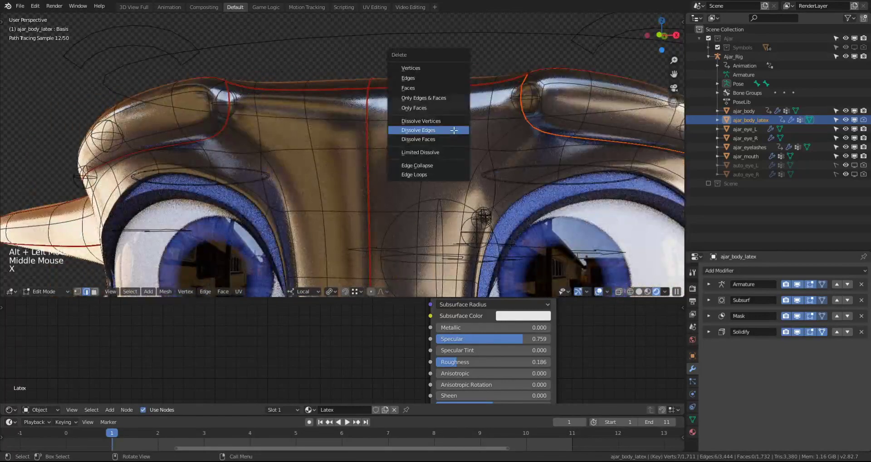
click(453, 130)
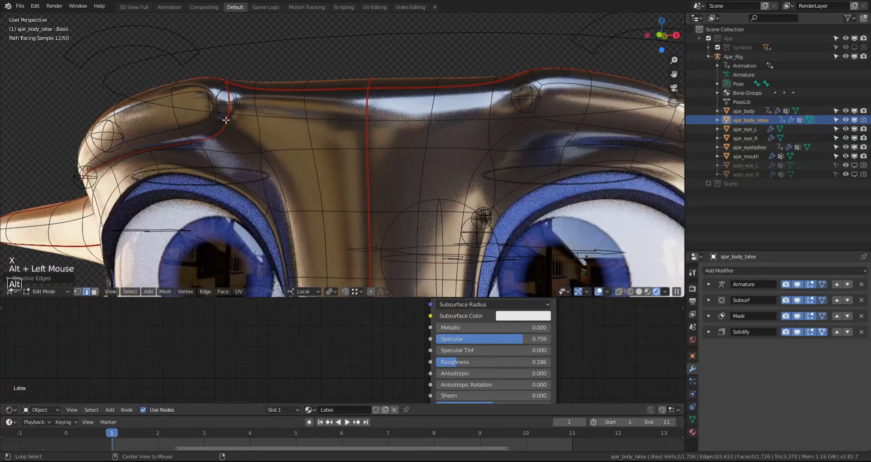
alt+click(226, 120)
key(x)
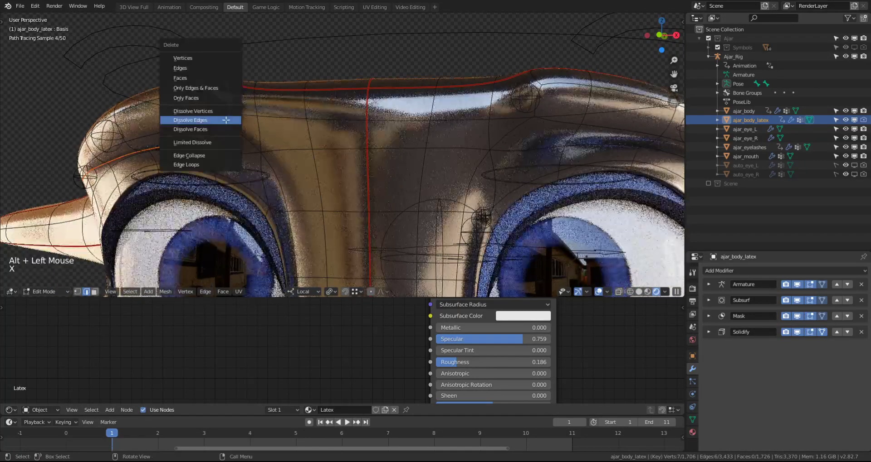
click(226, 120)
key(Tab)
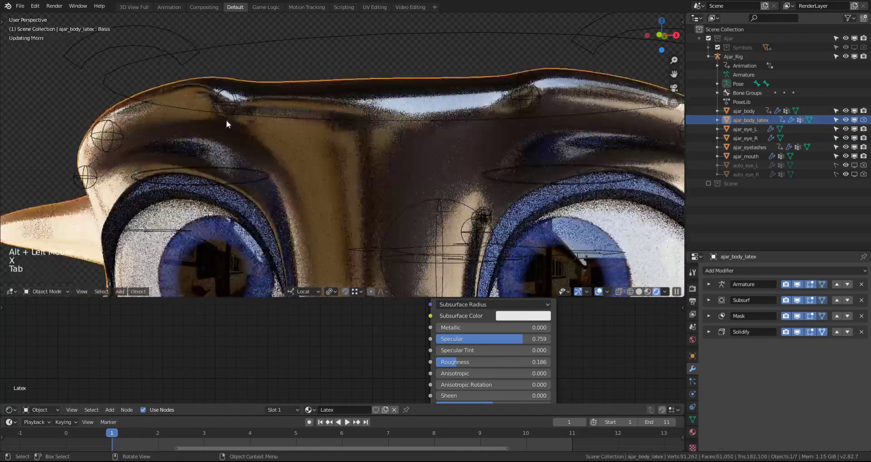
Step: Disable ajar_body_latex in the viewport and examine the brows of the bare ajar_body from both sides
middle_drag(280, 153, 242, 158)
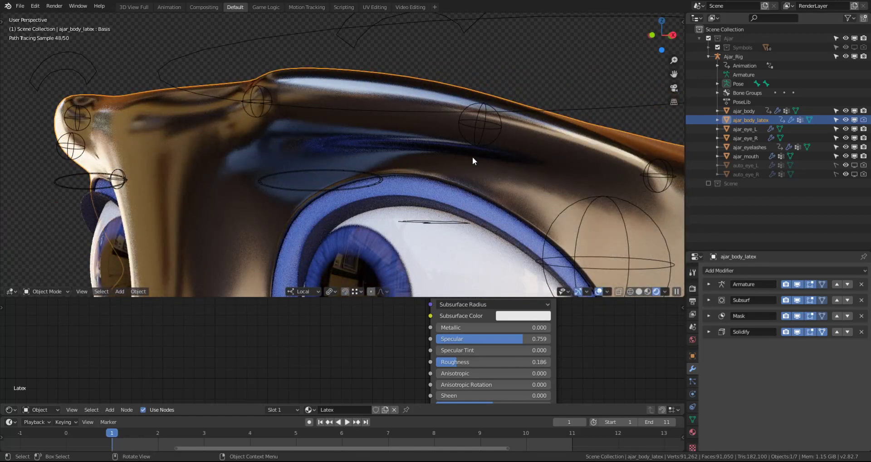
click(854, 121)
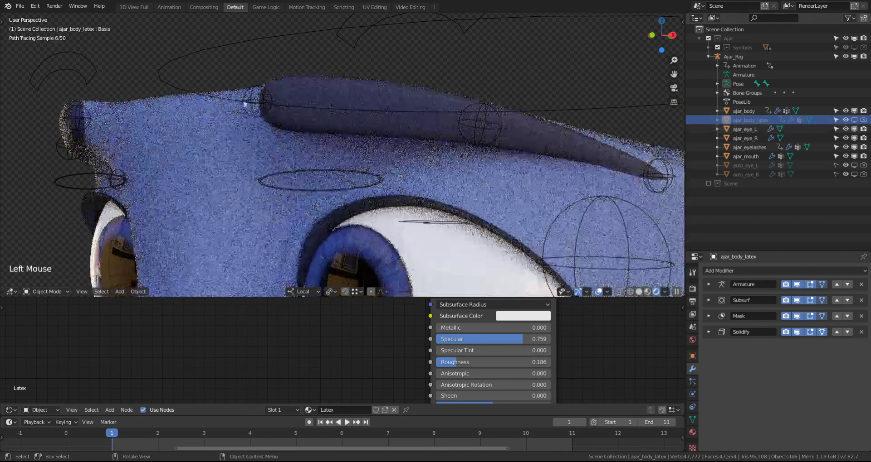
middle_drag(291, 120, 372, 125)
shift+middle_drag(667, 167, 463, 144)
middle_drag(462, 144, 501, 153)
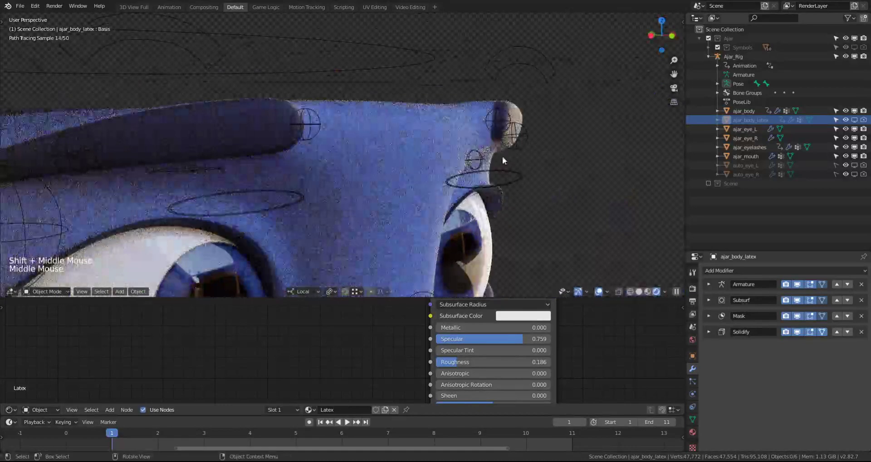
scroll(501, 157, up, 3)
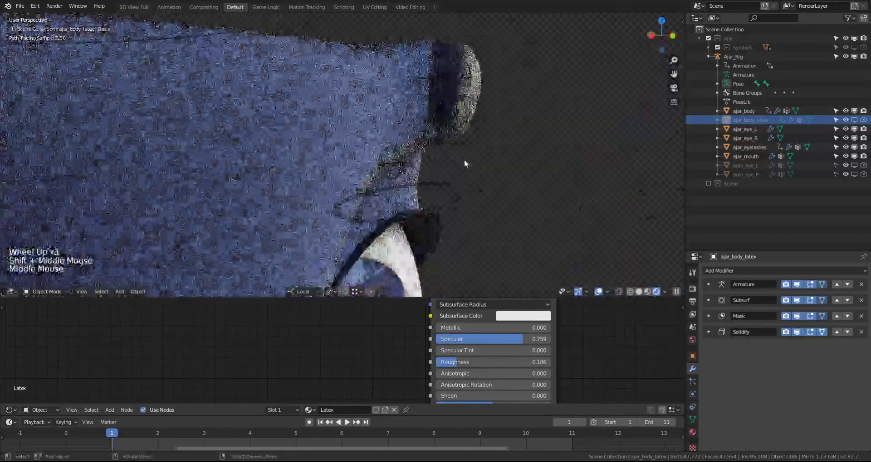
Step: Enable ajar_body_latex for both render and viewport, and check the latex brow ridge from several angles
click(861, 120)
click(853, 120)
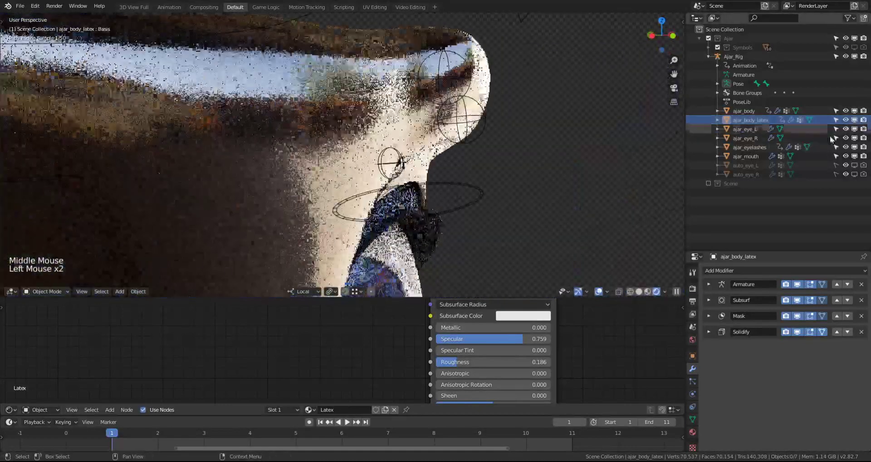
middle_drag(460, 105, 390, 156)
scroll(390, 156, down, 2)
shift+middle_drag(301, 140, 194, 170)
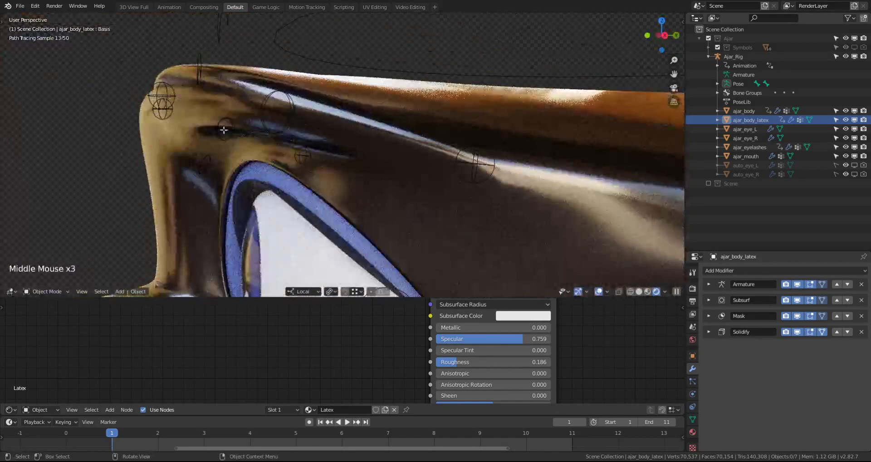
key(Tab)
key(Tab)
scroll(162, 175, down, 3)
mouse_move(161, 175)
middle_down()
mouse_move(245, 191)
mouse_move(293, 126)
middle_up()
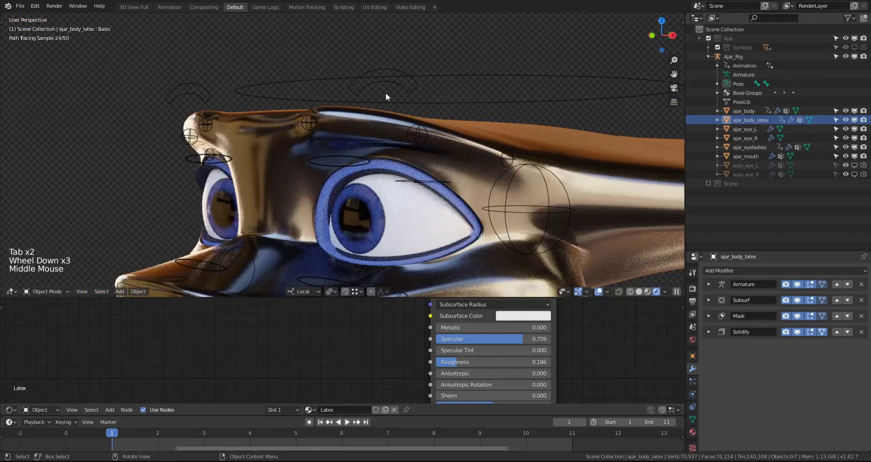
Step: Examine the left brow up close, selecting its CTRL.Eyebrow.L control and ajar_body in turn
click(379, 82)
scroll(379, 95, up, 2)
shift+middle_drag(381, 109, 385, 153)
scroll(385, 154, up, 1)
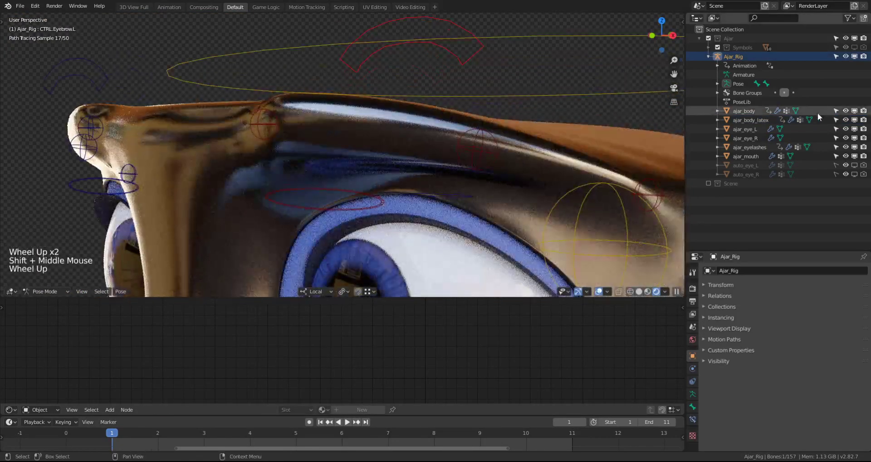
click(447, 218)
scroll(447, 218, down, 3)
scroll(447, 219, up, 3)
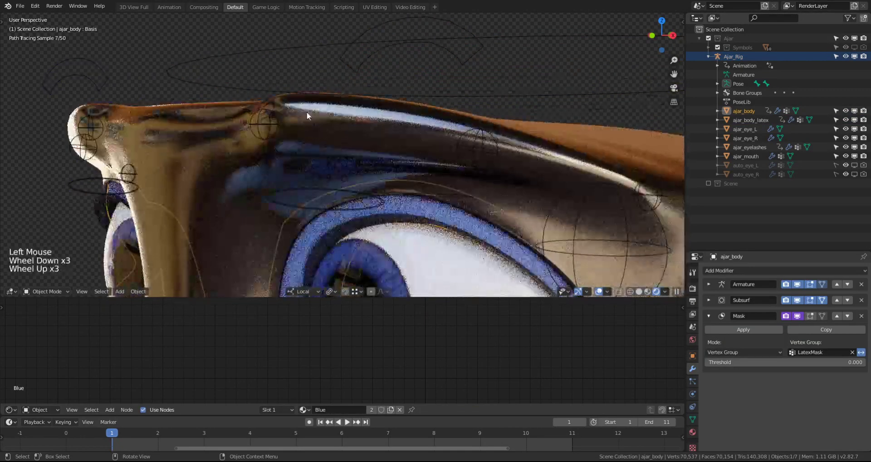
click(364, 59)
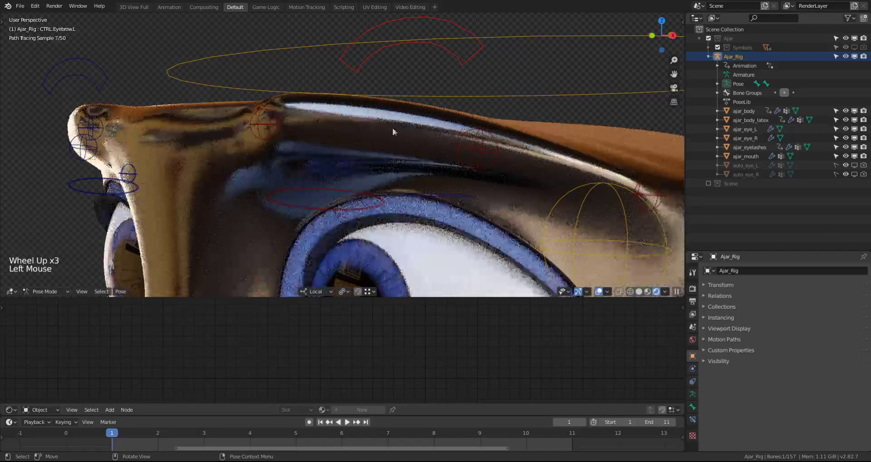
Step: Turn off ajar_body_latex's render visibility, compare ajar_body in Edit and Object Mode, and turn the render visibility back on
click(862, 120)
click(744, 112)
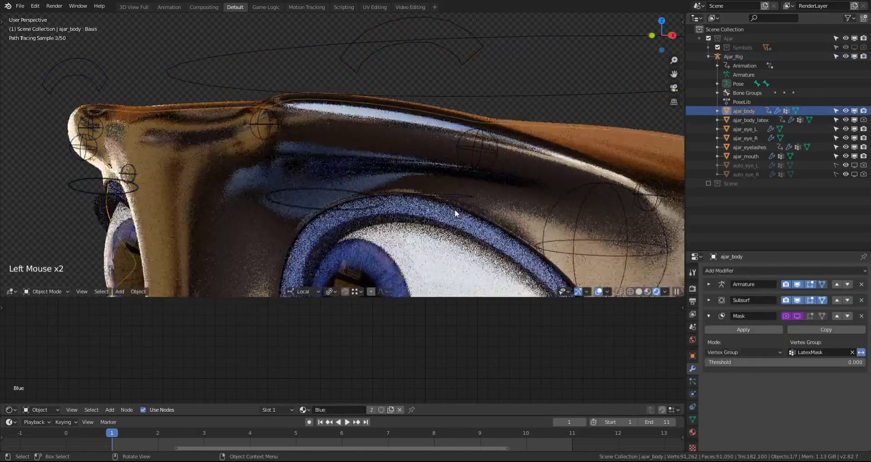
key(Tab)
key(Tab)
key(Tab)
key(Tab)
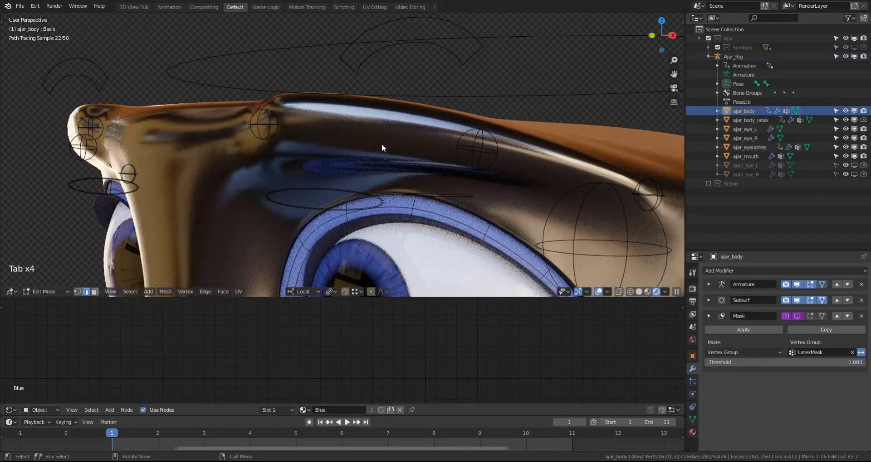
key(Tab)
scroll(382, 143, down, 4)
shift+middle_drag(382, 143, 428, 134)
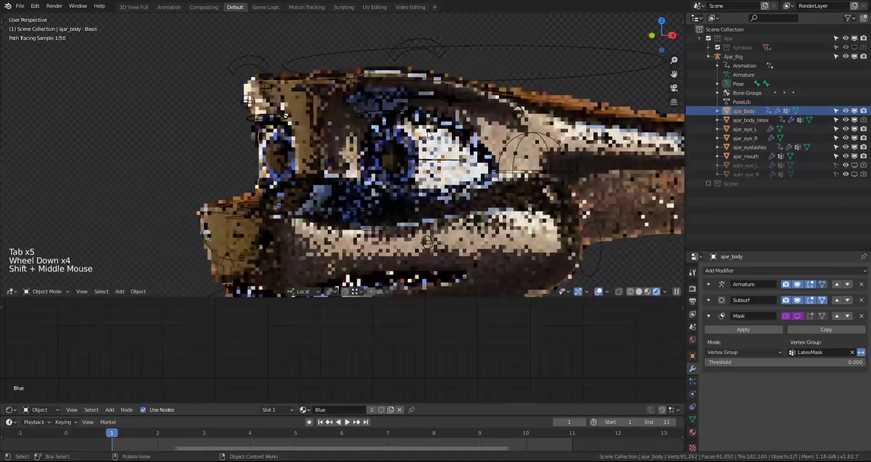
middle_drag(340, 186, 589, 150)
click(589, 150)
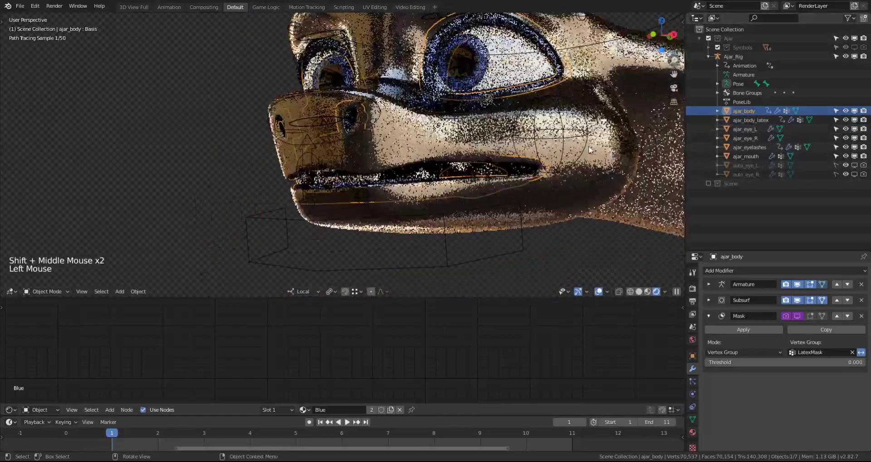
Step: Test-rotate the jaw control CTRL.Jaw, clear its rotation, and deselect all bones
key(Tab)
key(Tab)
key(Tab)
click(282, 219)
scroll(350, 224, down, 2)
middle_drag(351, 227, 425, 192)
key(r)
key(alt+r)
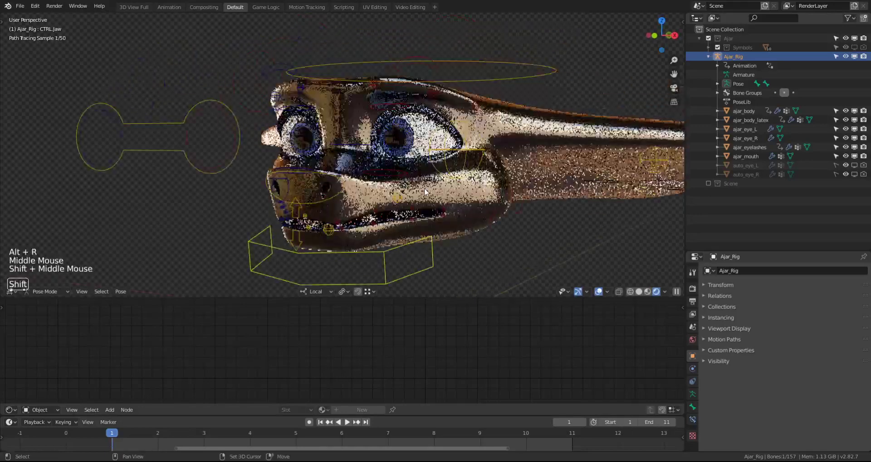
click(515, 80)
key(alt+a)
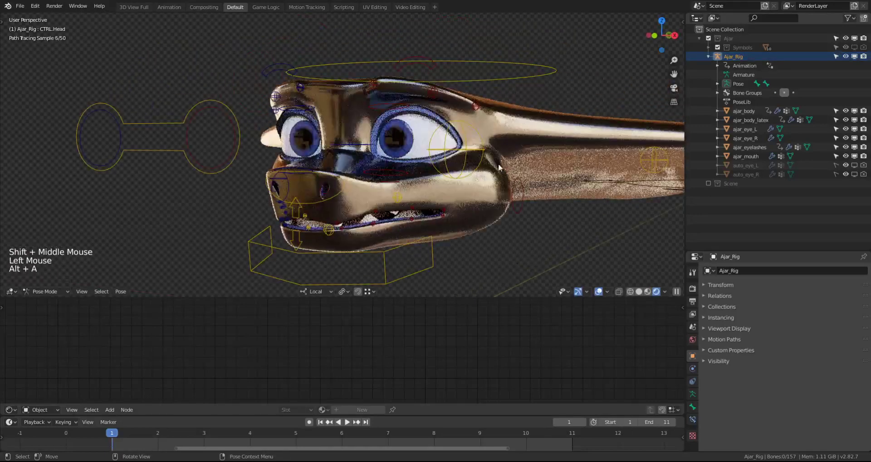
Step: Examine the latex head and neck from the side and at three-quarter angles with no bones selected
shift+middle_drag(499, 169, 436, 168)
scroll(415, 154, down, 3)
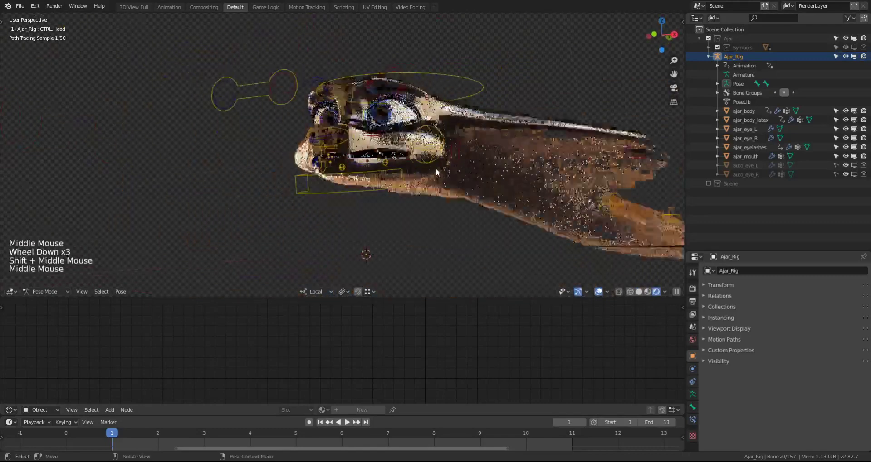
scroll(435, 168, up, 1)
click(483, 61)
key(alt+a)
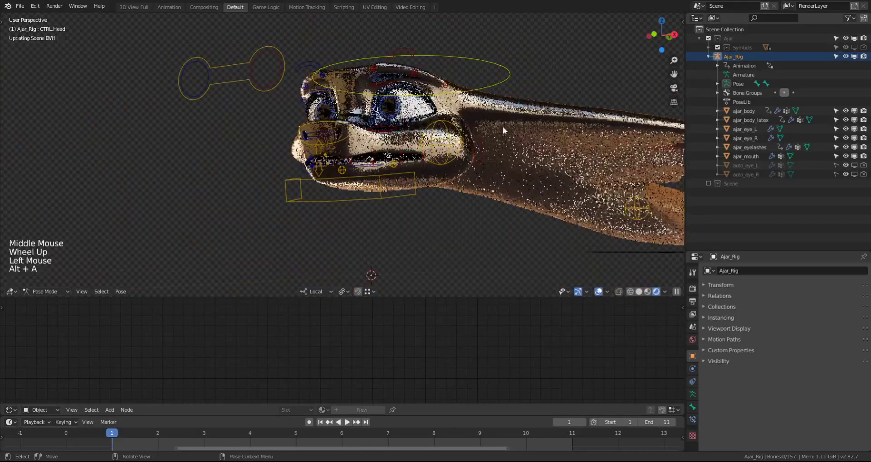
scroll(504, 125, up, 1)
shift+middle_drag(504, 124, 399, 193)
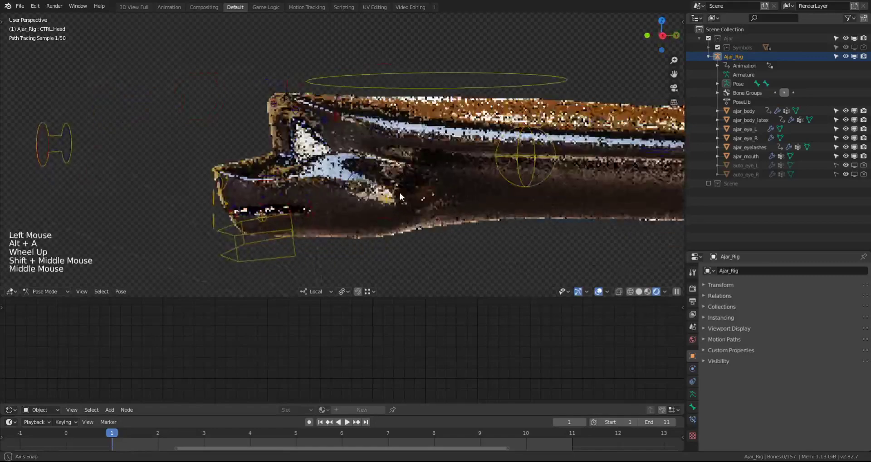
key(KP_3)
key(KP_4)
key(KP_4)
key(KP_4)
key(KP_4)
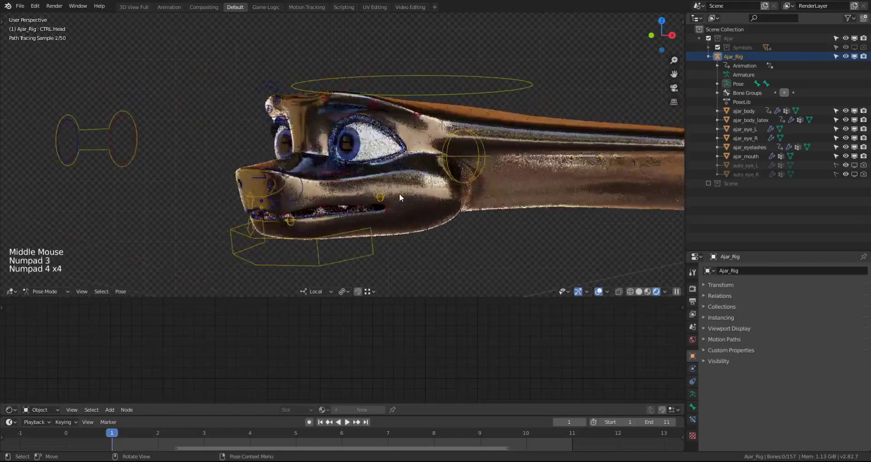
shift+middle_drag(401, 197, 353, 181)
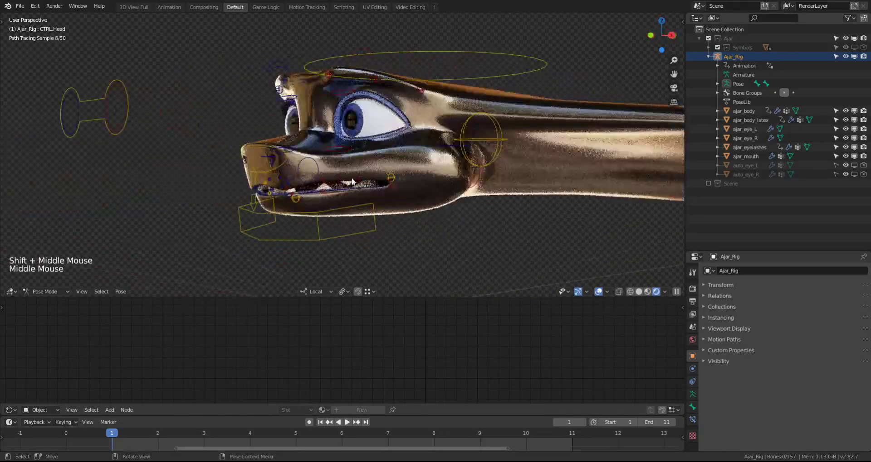
click(99, 97)
key(alt+a)
Step: Select ajar_body_latex and enlarge the node editor to show the Latex material's Principled BSDF and Material Output nodes
click(463, 168)
click(463, 168)
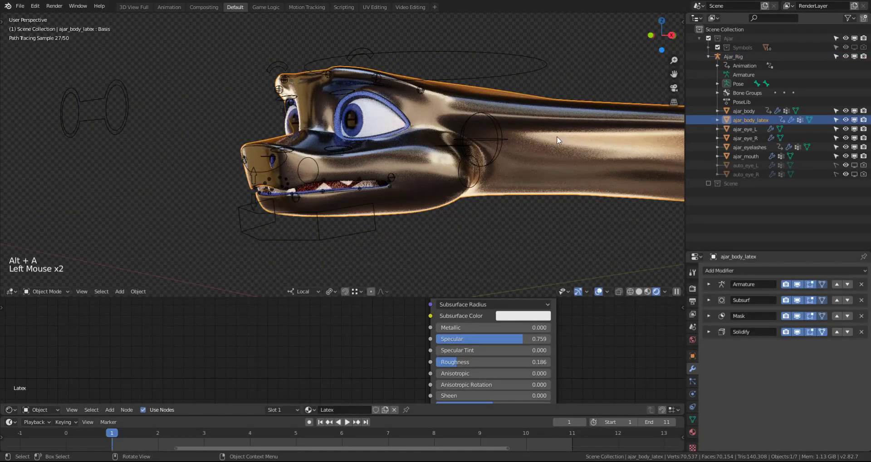
drag(491, 296, 491, 219)
middle_drag(546, 278, 434, 329)
scroll(501, 170, down, 3)
shift+middle_drag(500, 171, 420, 154)
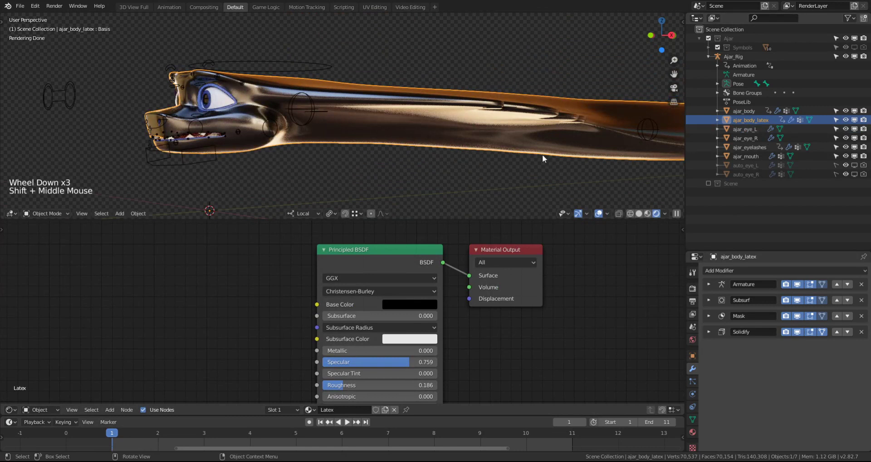
middle_drag(387, 154, 422, 142)
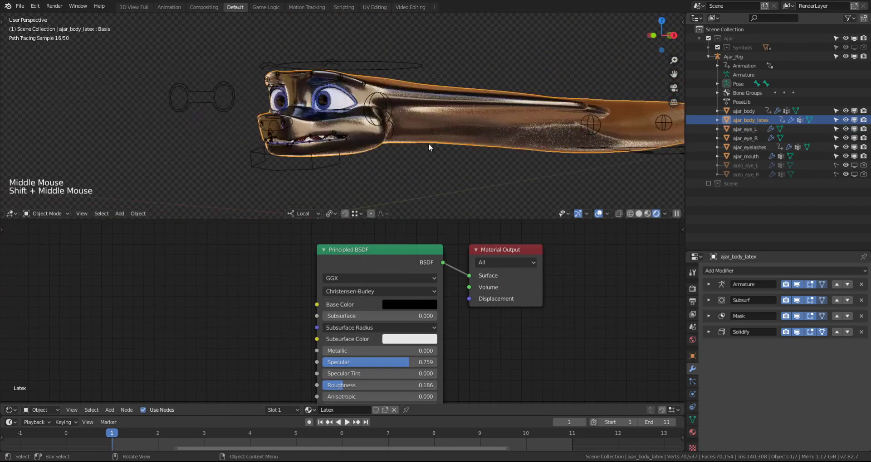